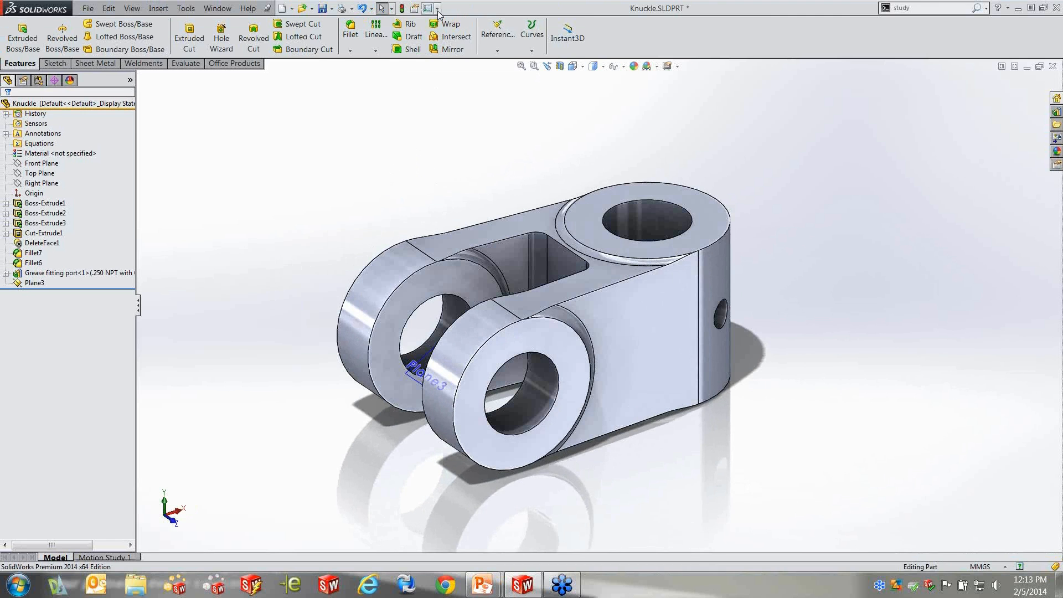
Load the SolidWorks Simulation add-in
left_click(455, 50)
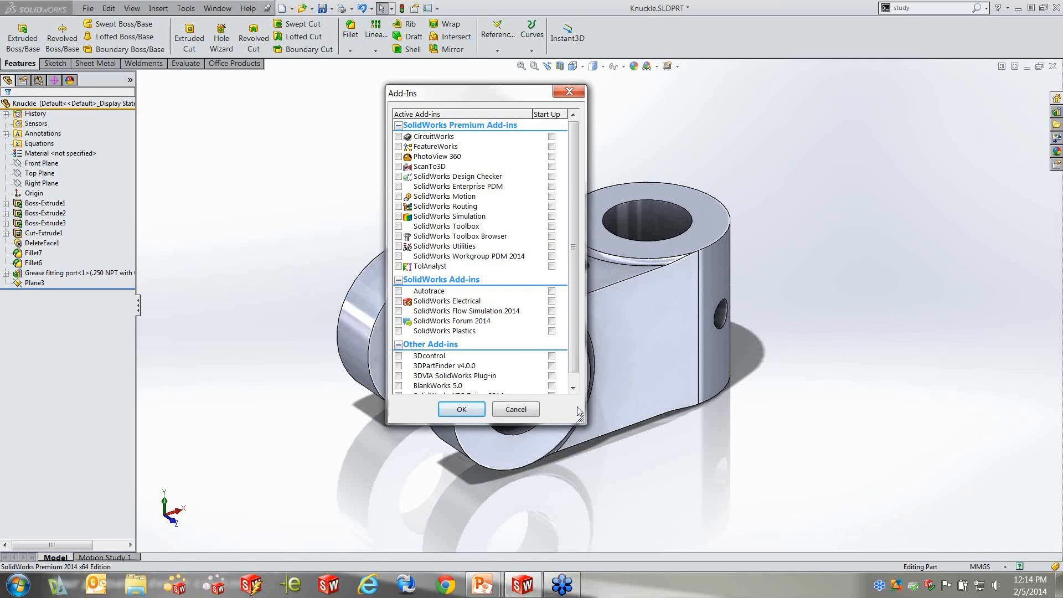
left_click(531, 408)
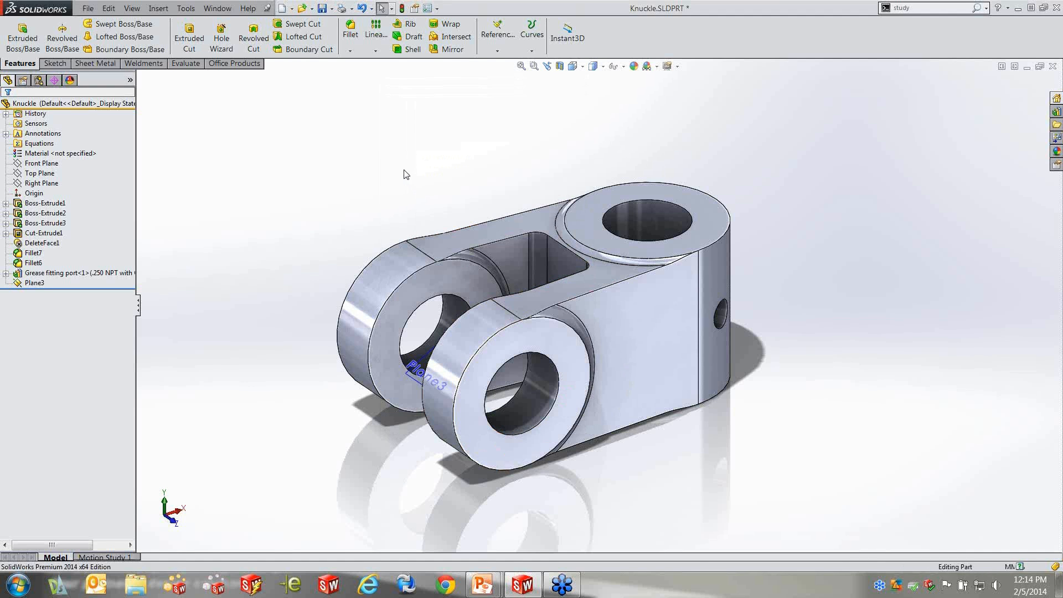
left_click(235, 64)
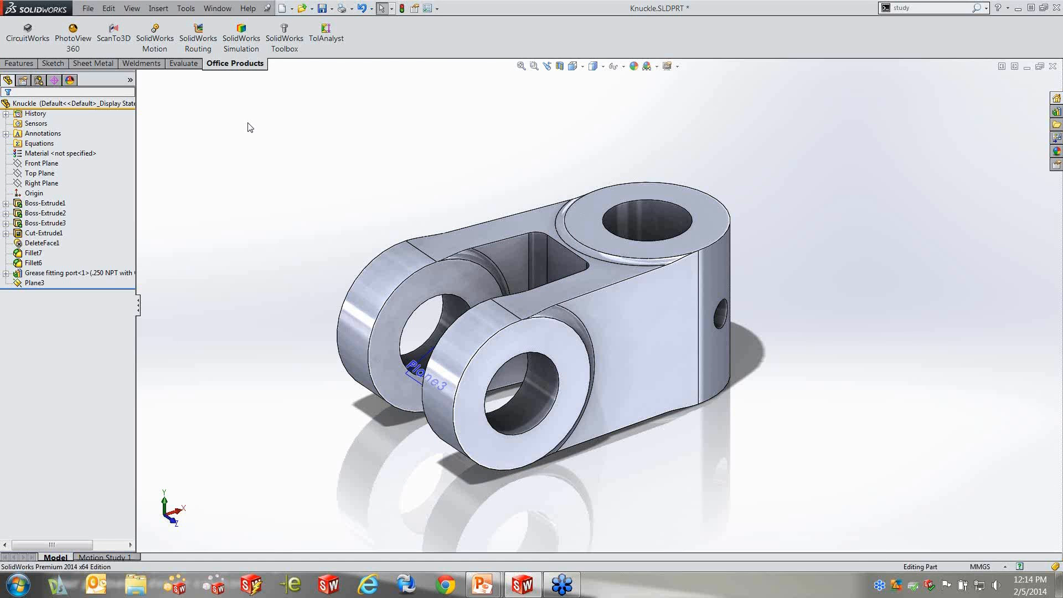
left_click(248, 43)
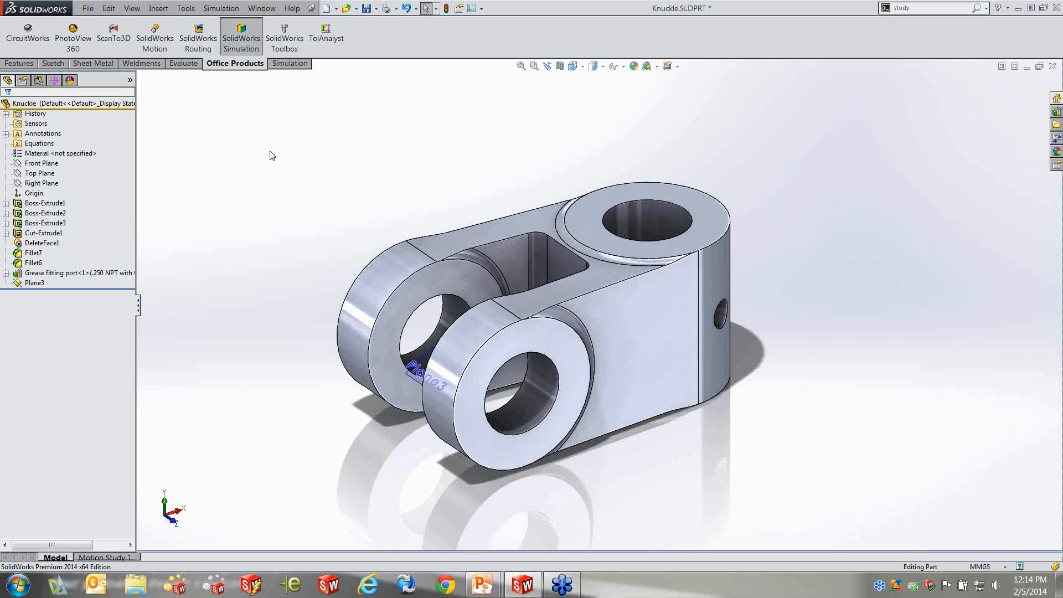
Review the Simulation study commands and the analysis entries the add-in provides
left_click(293, 64)
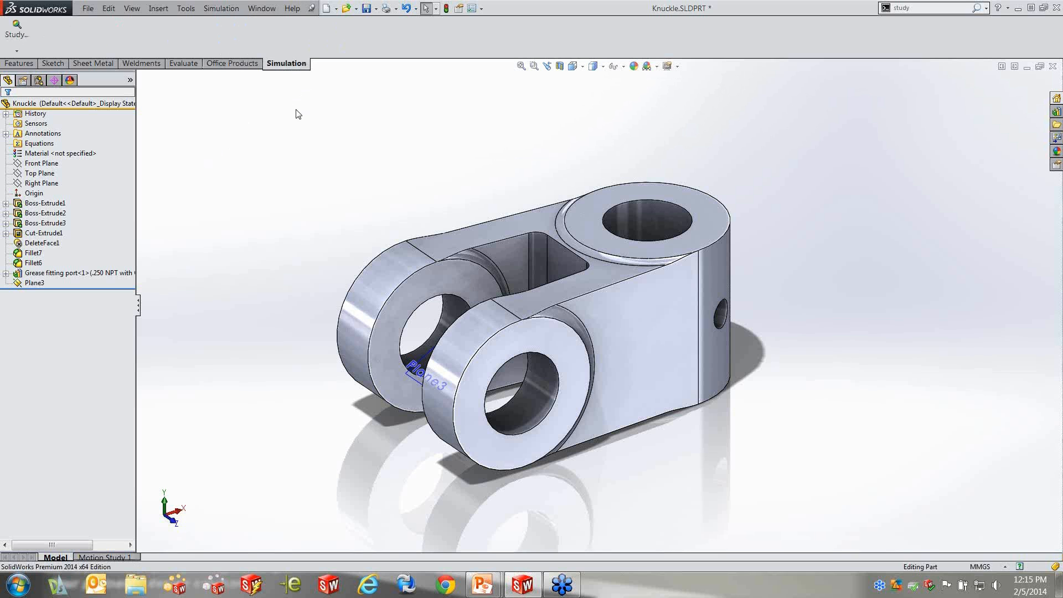
left_click(16, 51)
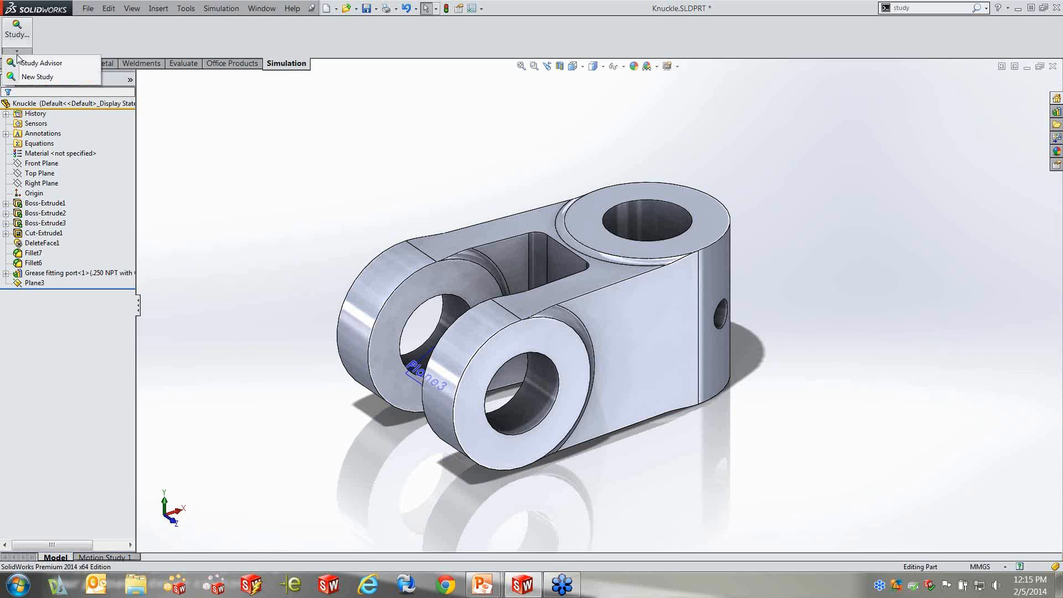
left_click(288, 198)
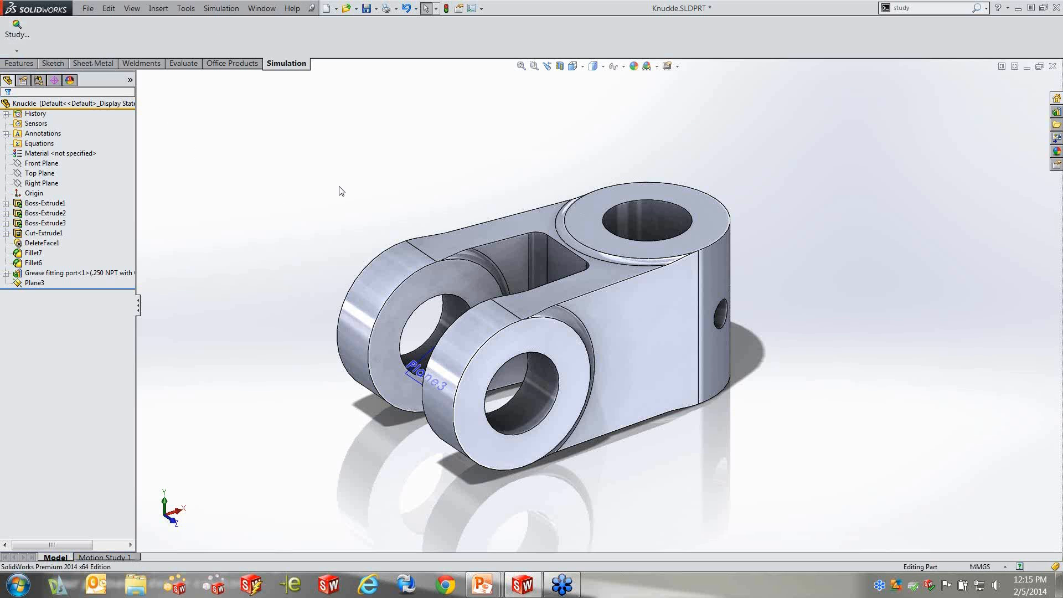
left_click(228, 9)
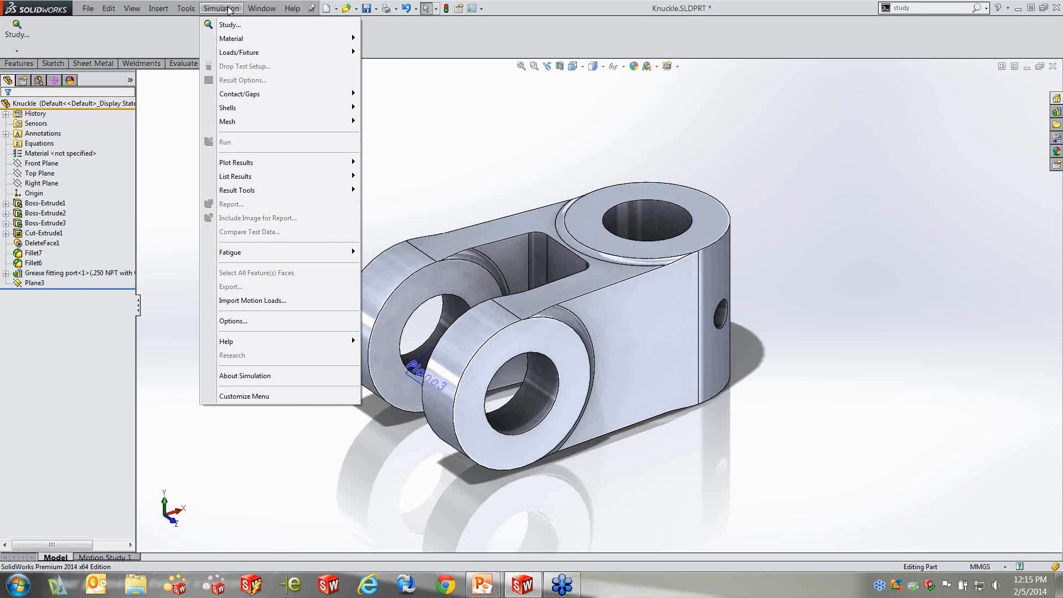
left_click(472, 153)
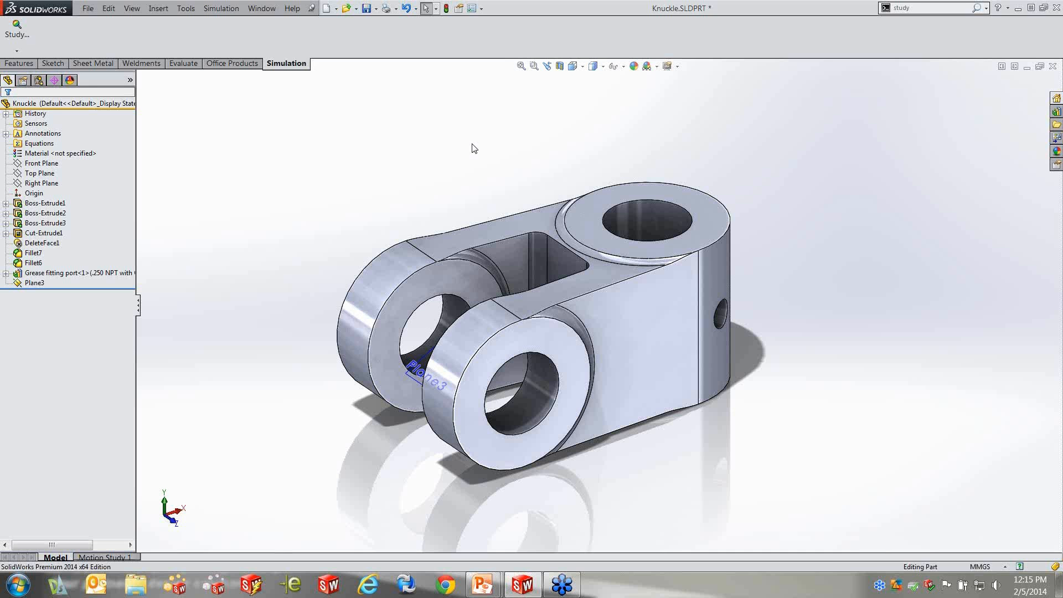
Examine the Design Library folders and the item visibility options before any simulation study exists
left_click(238, 65)
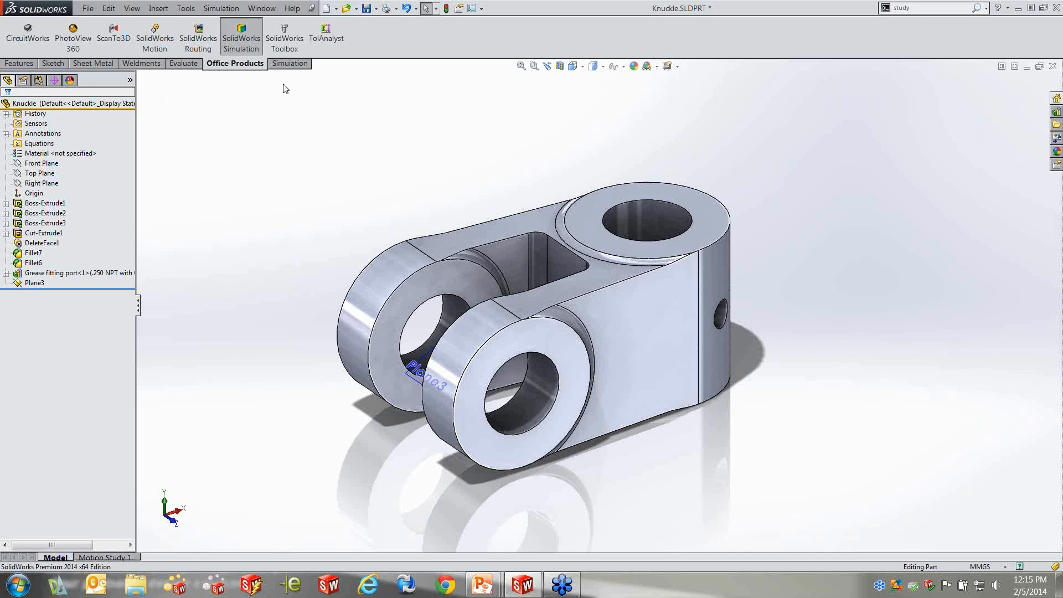
left_click(625, 68)
left_click(1057, 112)
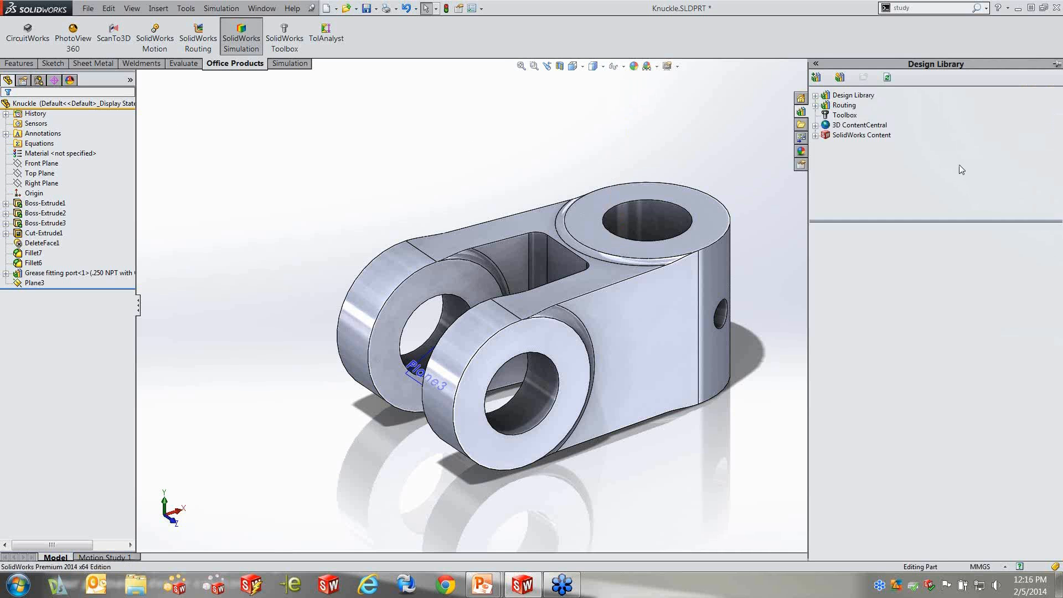
left_click(815, 96)
left_click(815, 96)
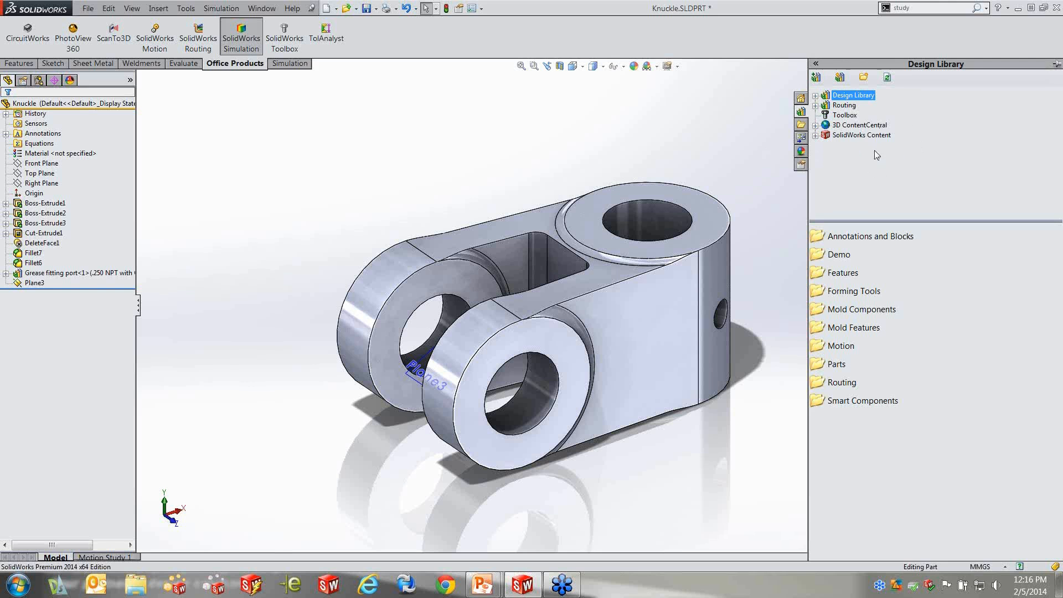
left_click(623, 66)
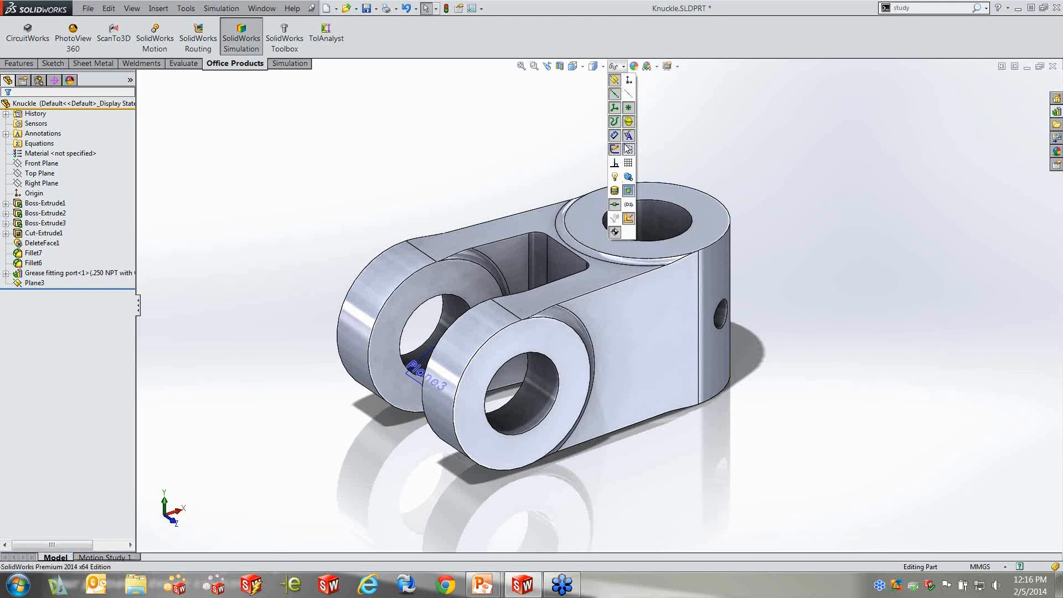
left_click(535, 126)
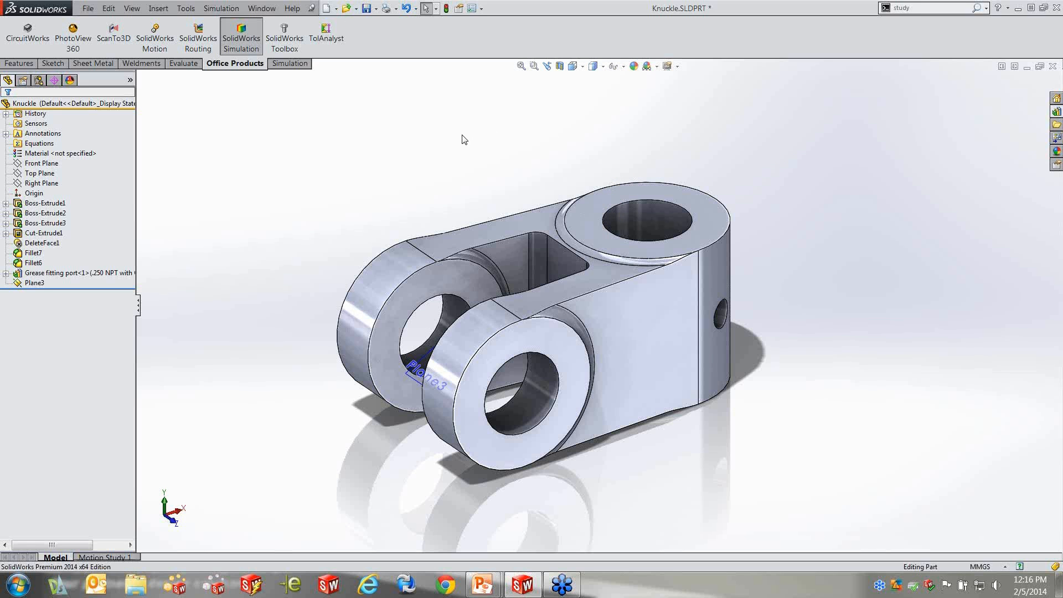
Create a new Static simulation study for the knuckle part, keeping the default study name
left_click(285, 66)
left_click(17, 51)
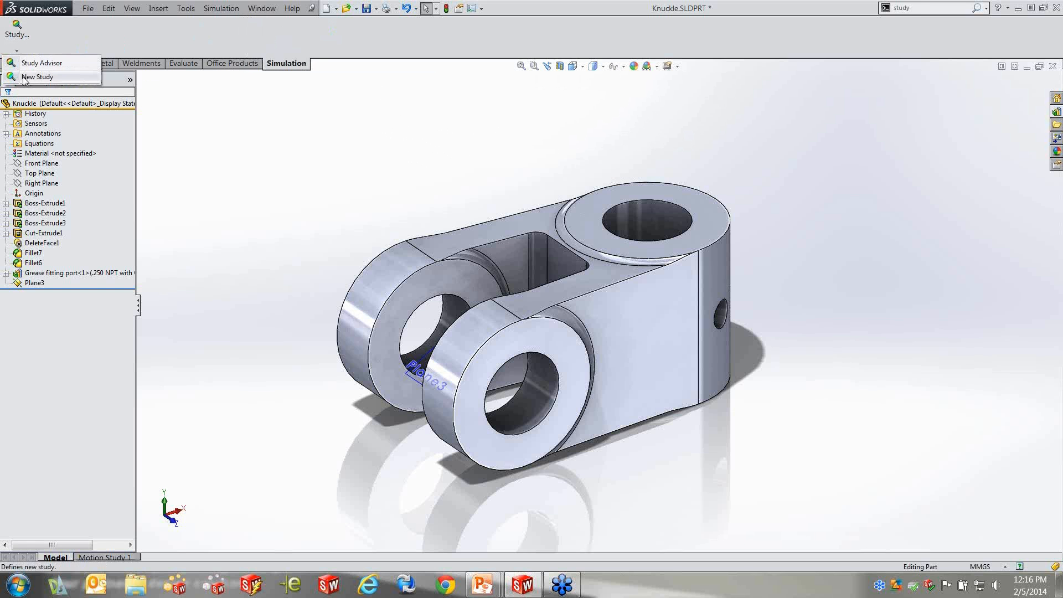
left_click(24, 79)
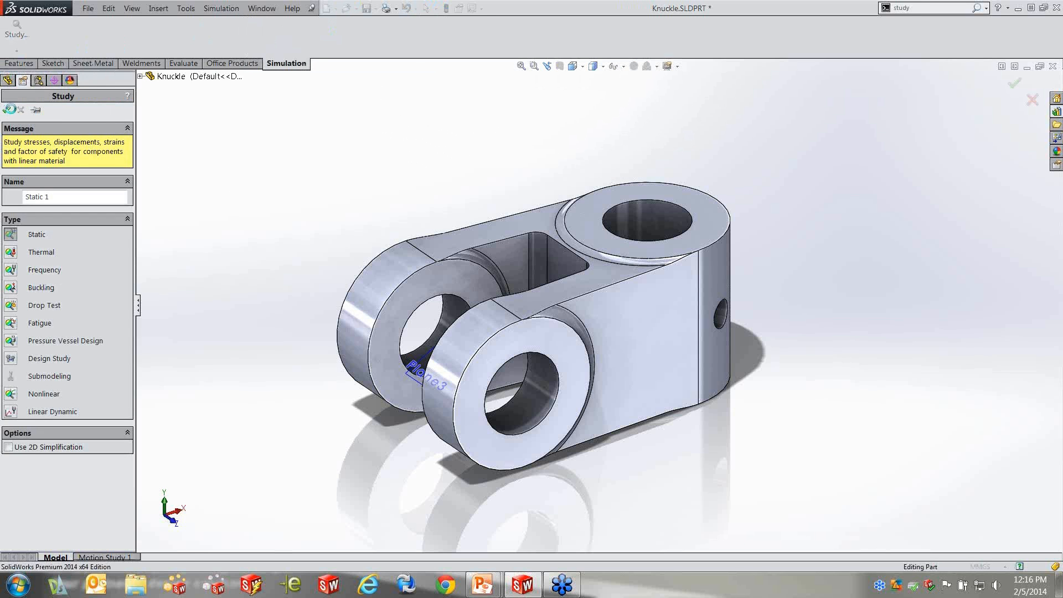
key("Return")
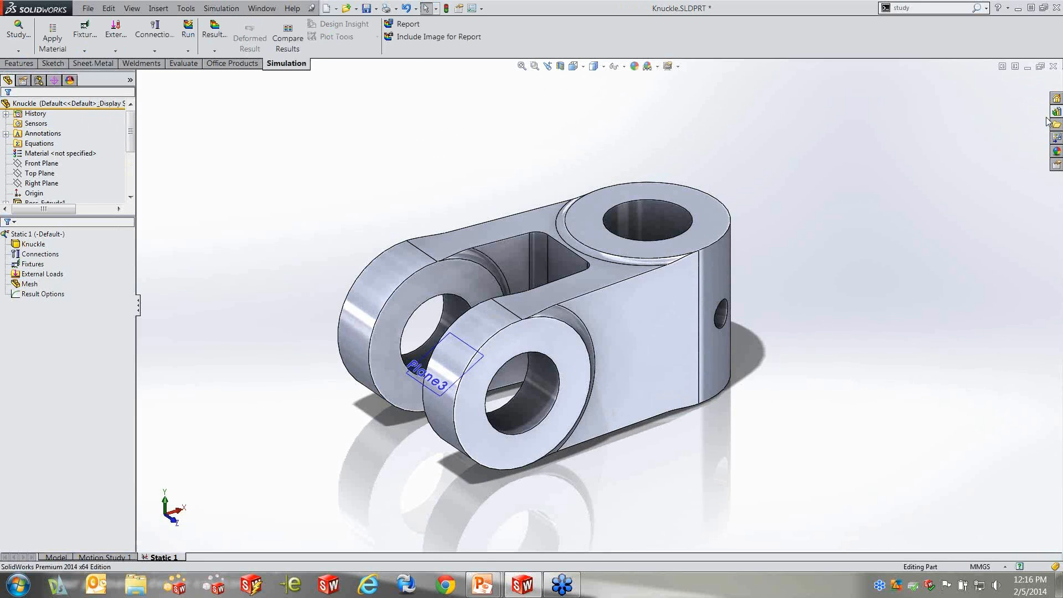
Check the Design Library folders and the item visibility options again with the static study active
left_click(1057, 113)
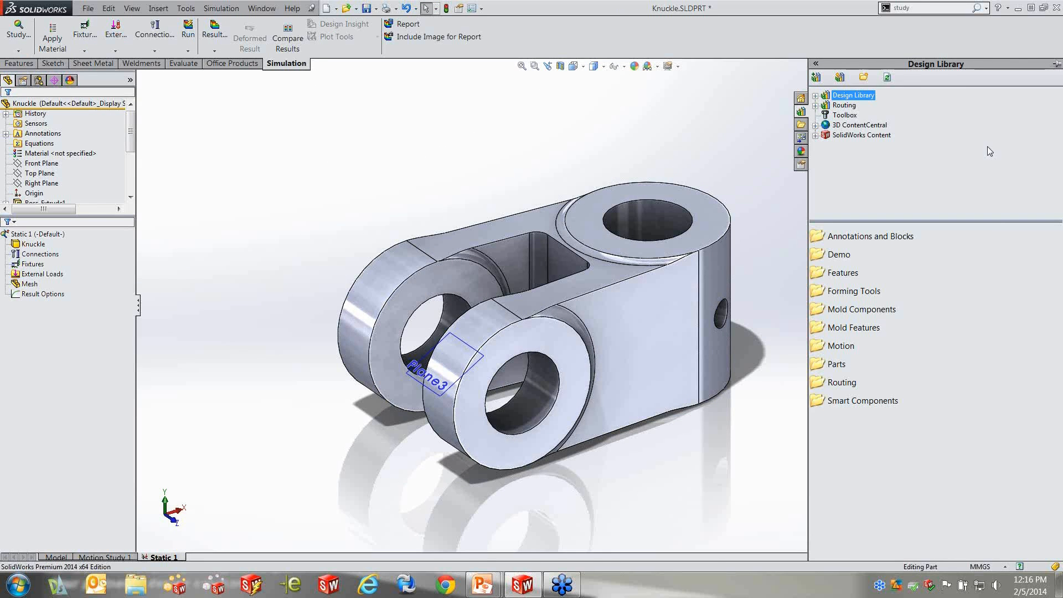
left_click(816, 96)
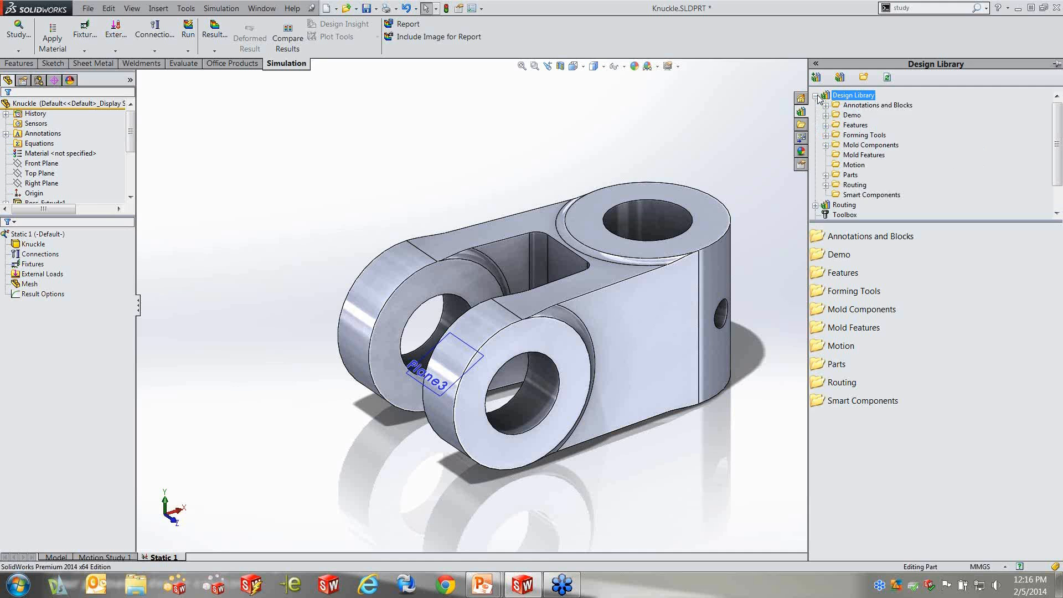
left_click(816, 96)
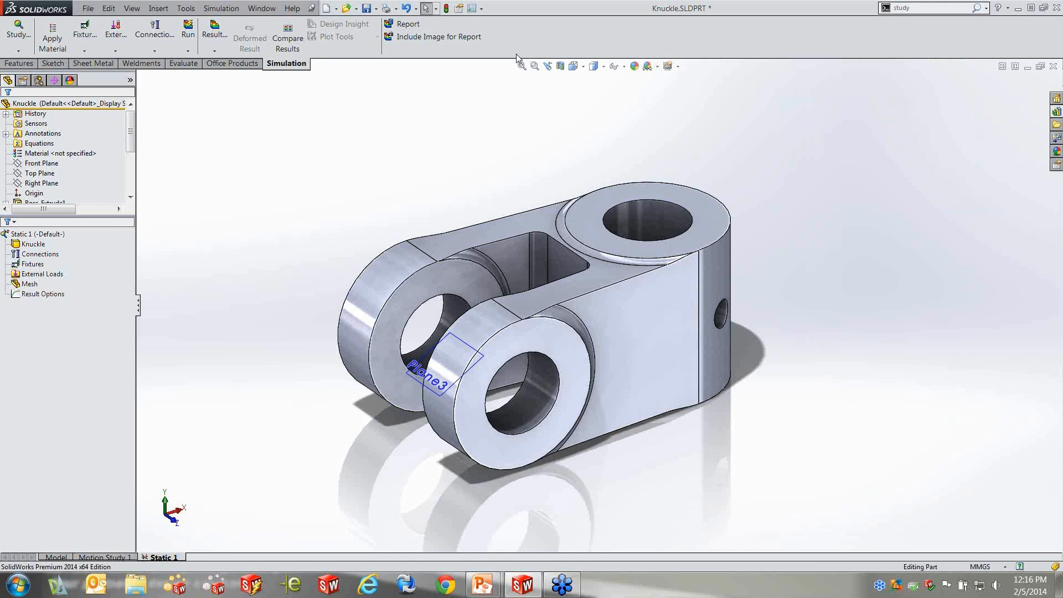
left_click(624, 66)
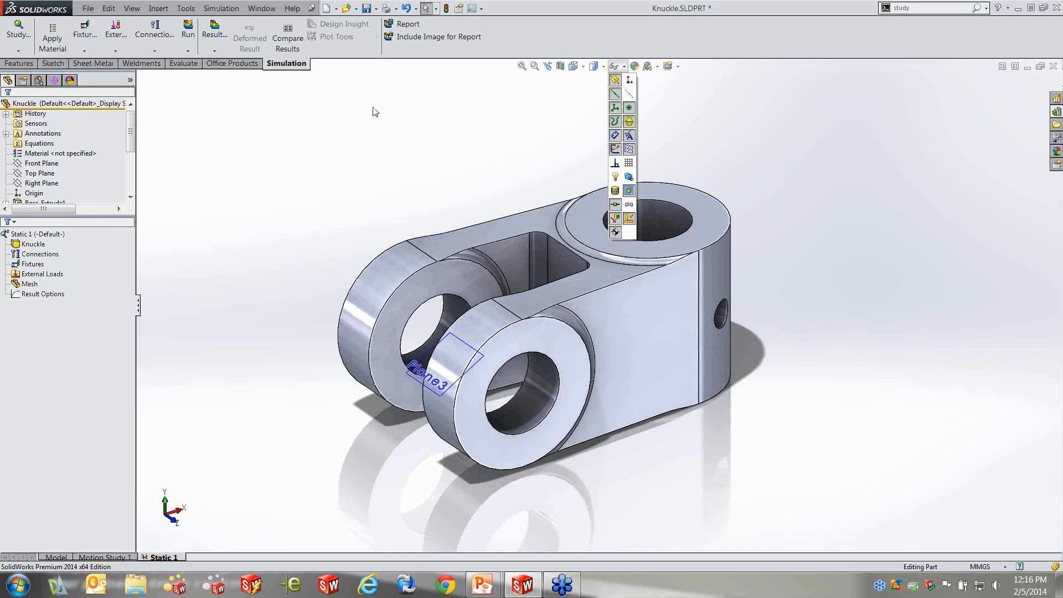
left_click(380, 123)
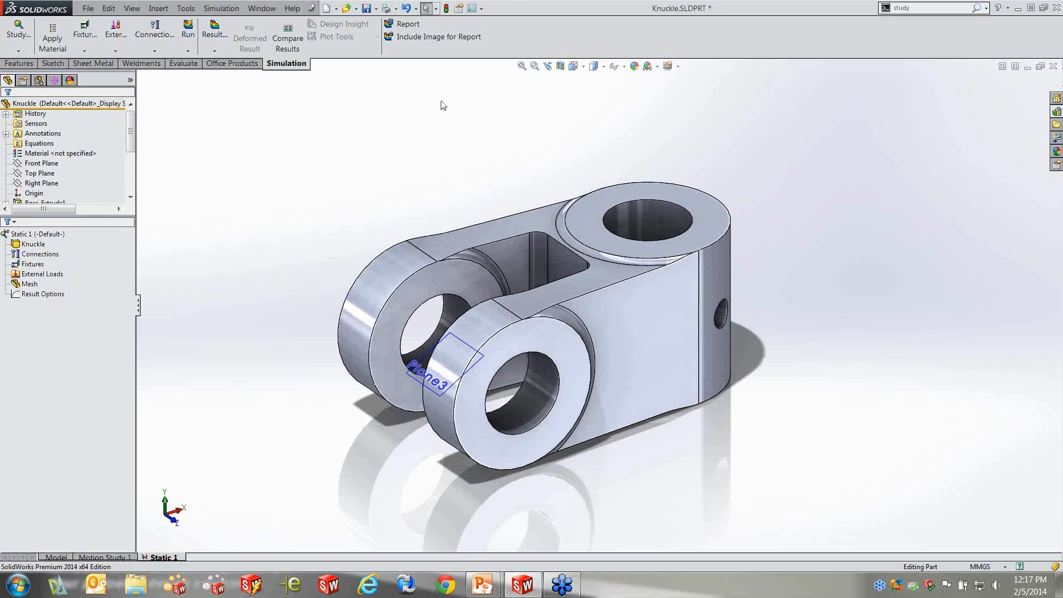
Customize the part shortcut bar by adding the New Study command from the Simulation toolbar
key("s")
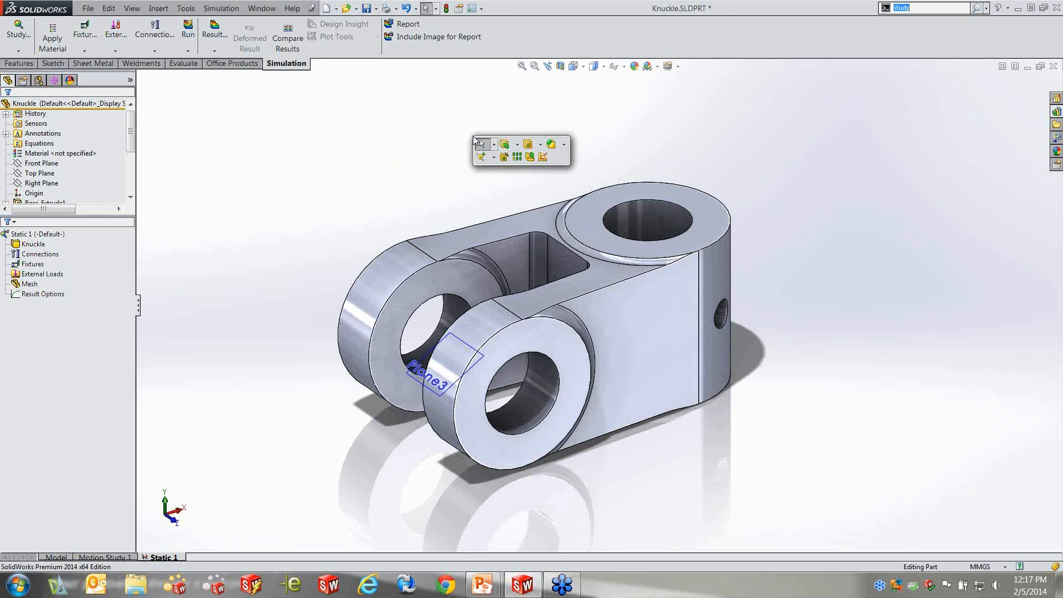
right_click(561, 158)
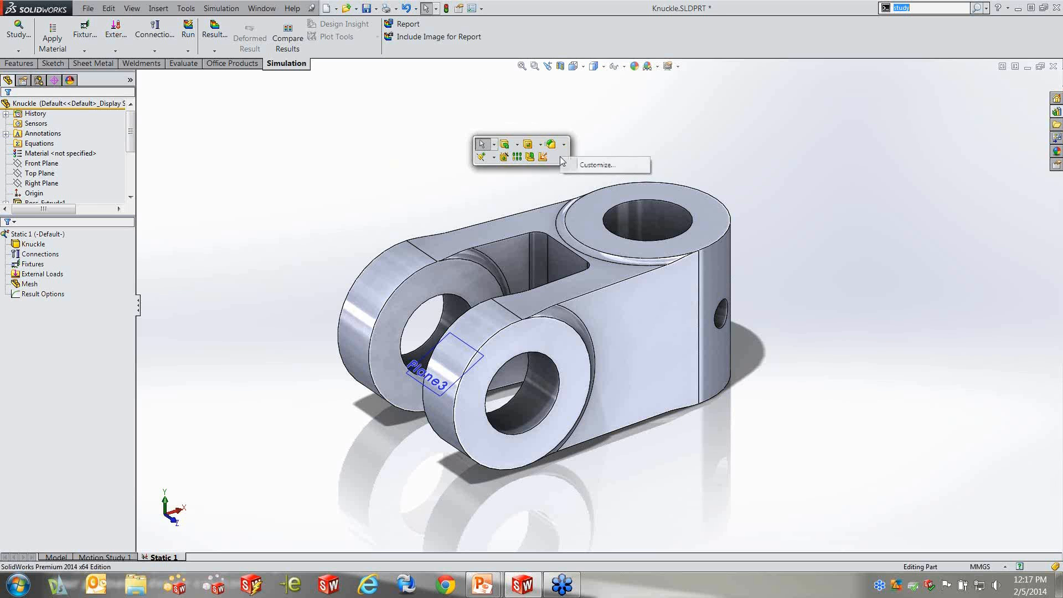
left_click(588, 165)
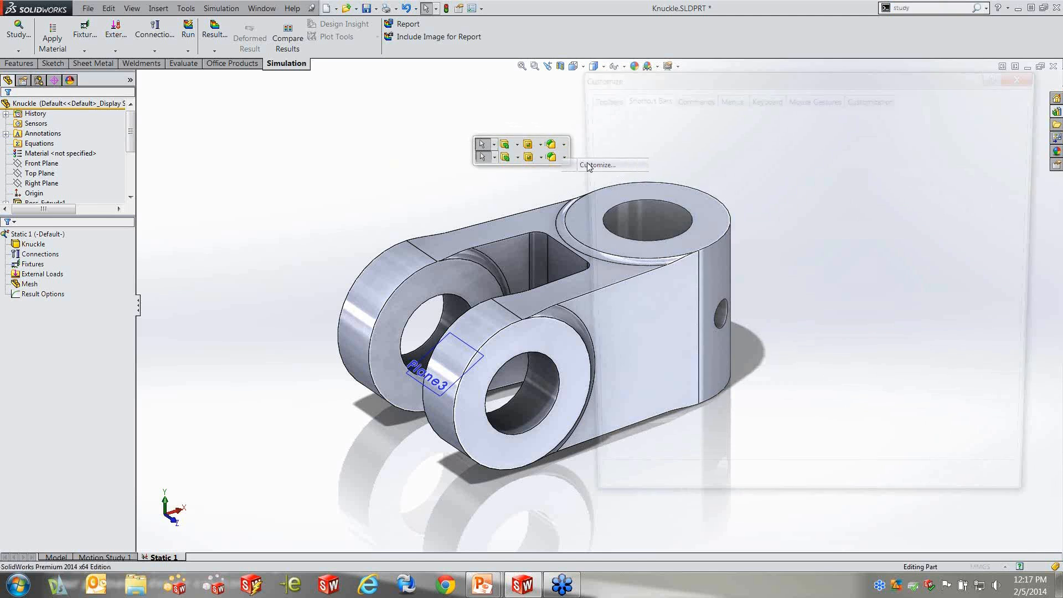
left_click_drag(752, 69, 417, 82)
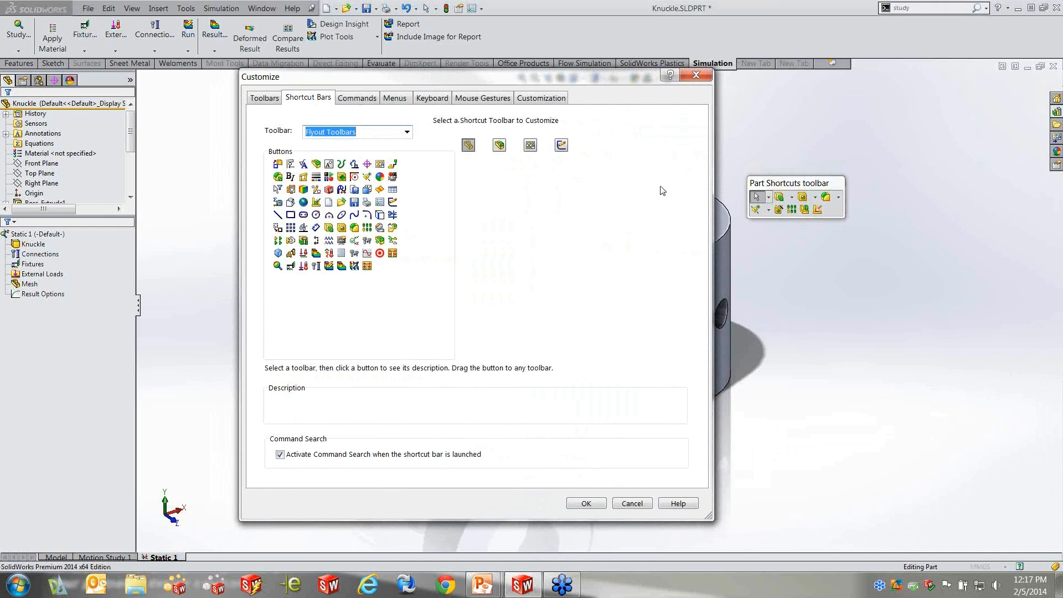
left_click_drag(770, 188, 507, 197)
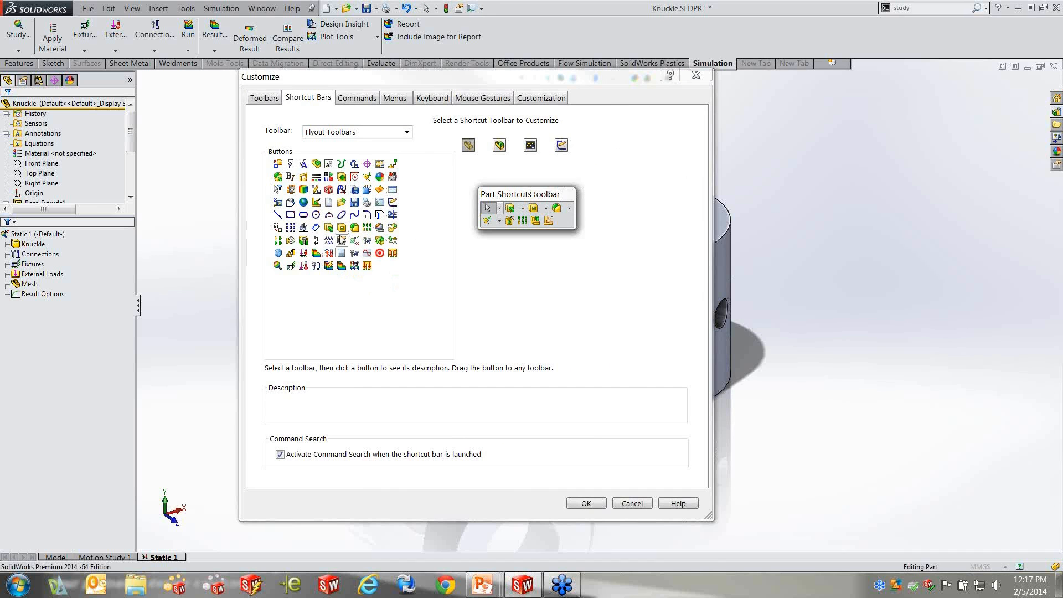
left_click(407, 131)
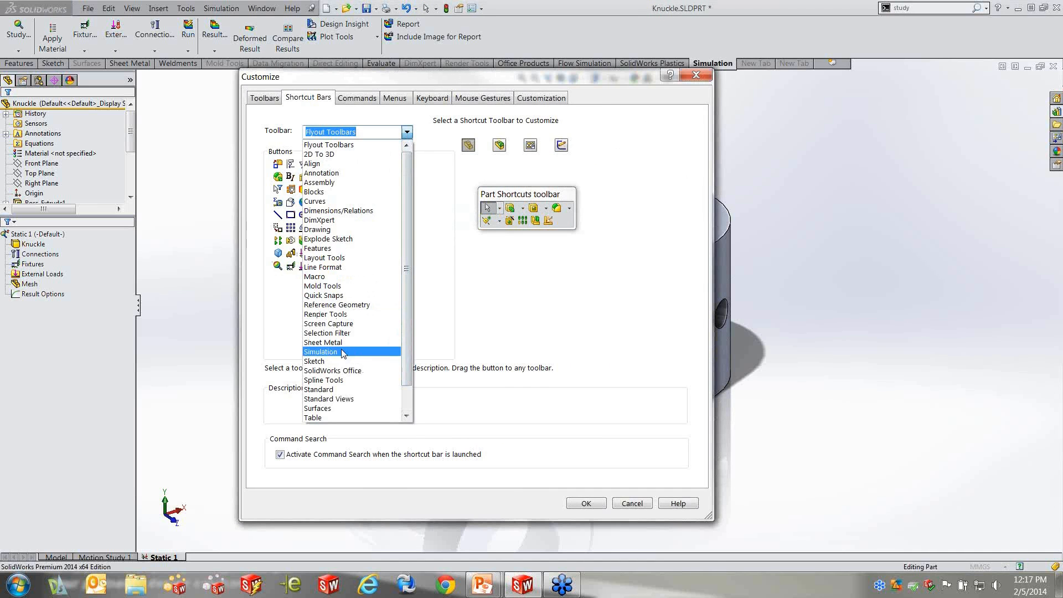
left_click(348, 353)
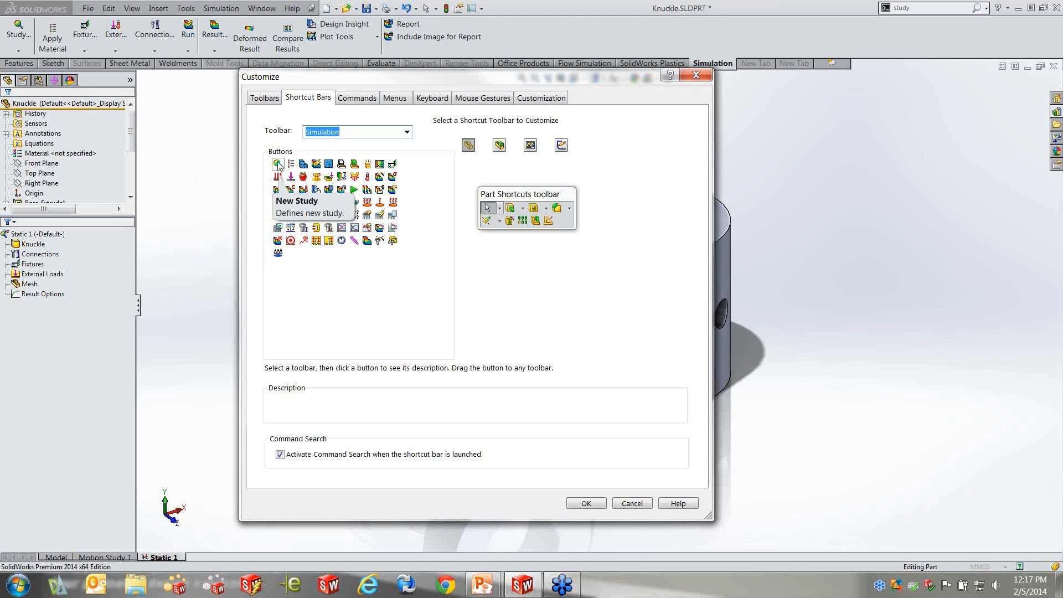
mouse_move(278, 165)
left_mouse_down()
mouse_move(460, 216)
mouse_move(564, 221)
left_mouse_up()
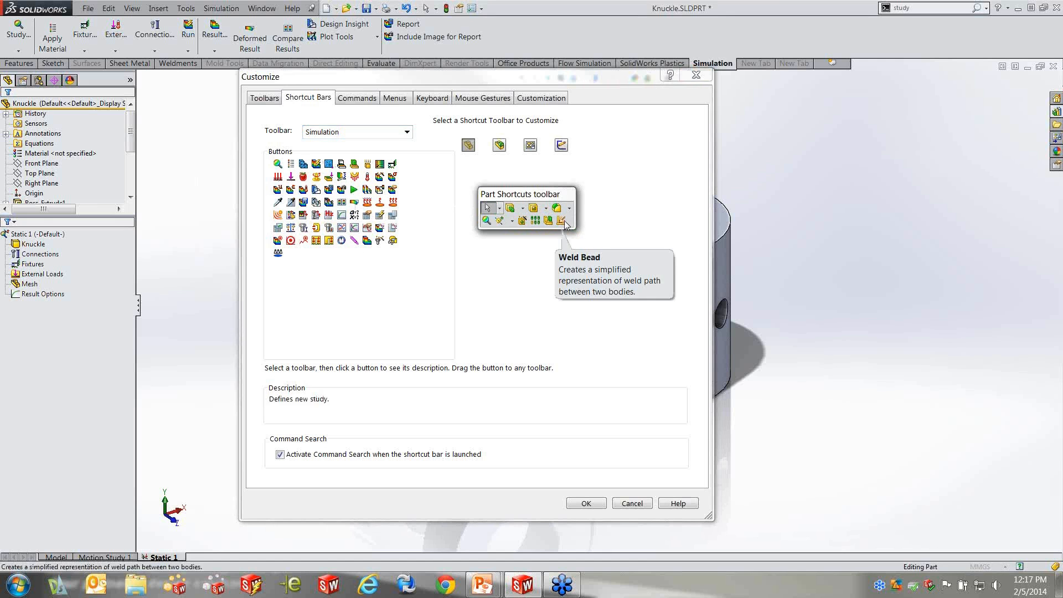
left_click(590, 501)
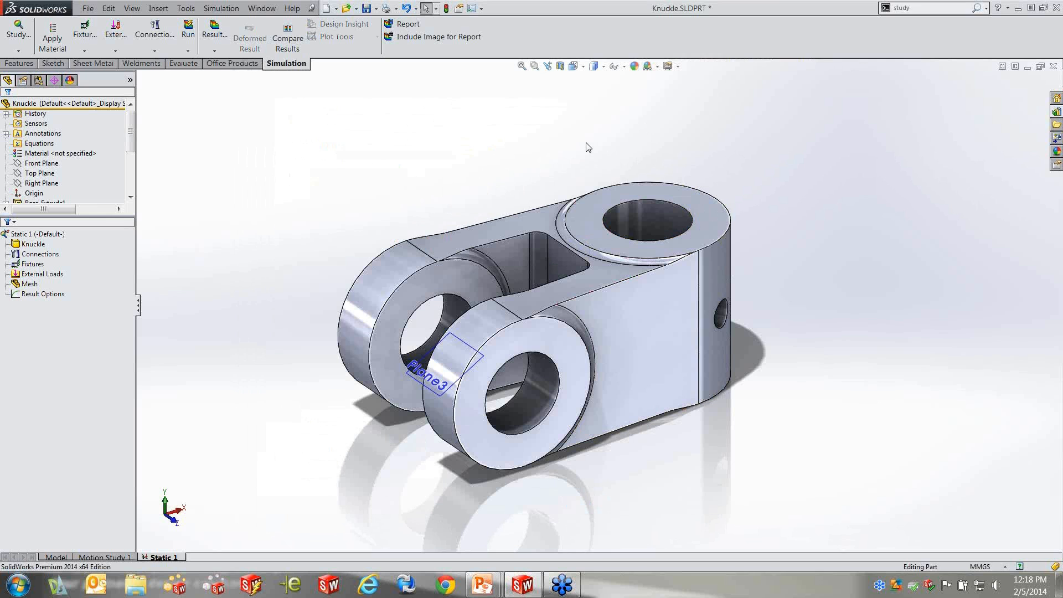
Bring up the part shortcut bar and search the SolidWorks commands for "study", dismissing the list without running anything
key("s")
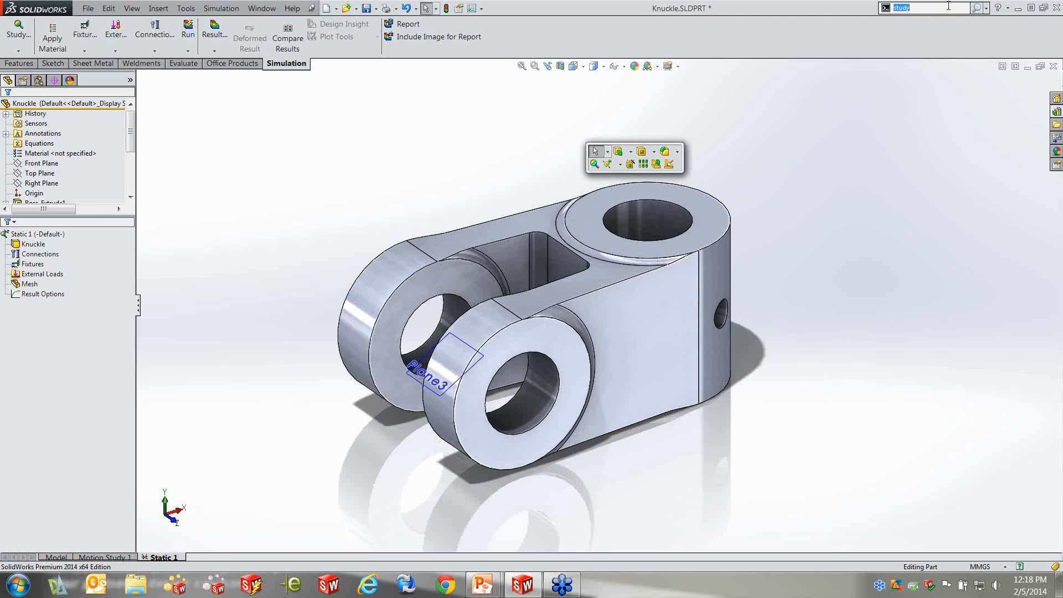
left_click(935, 10)
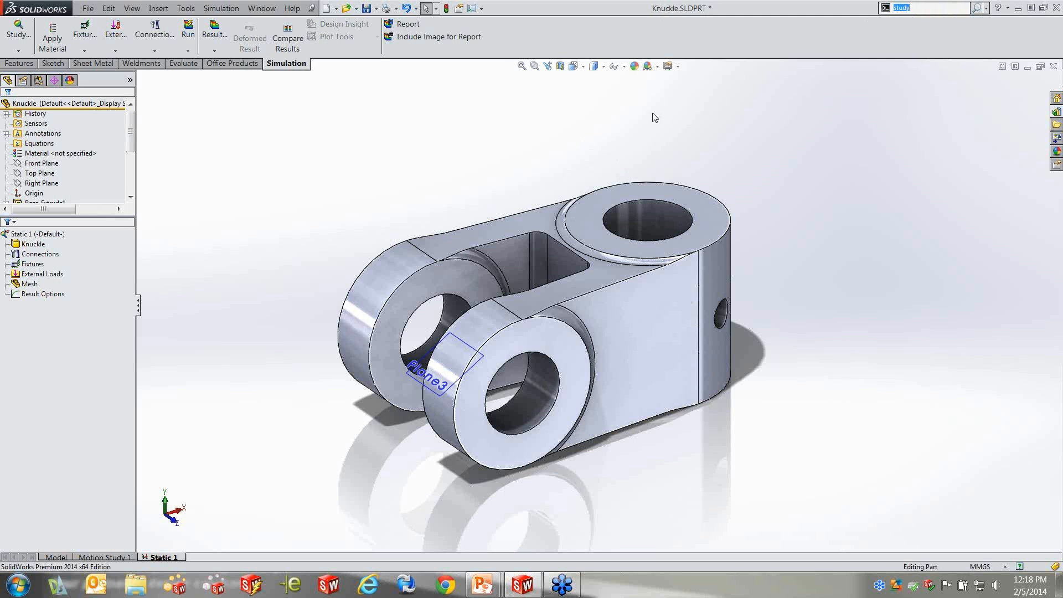
type("s")
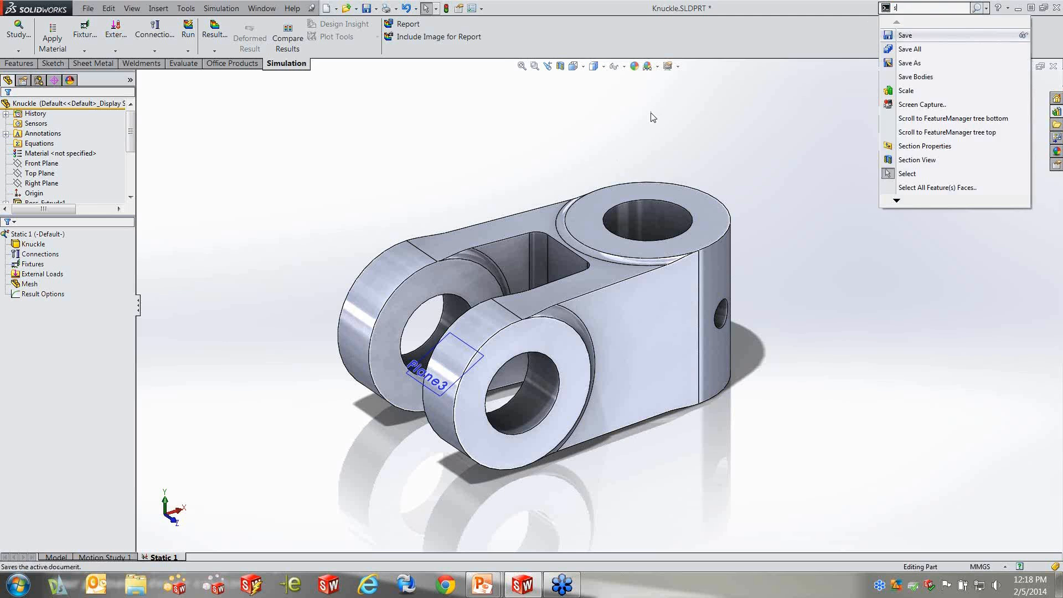
left_click(571, 159)
left_click(953, 9)
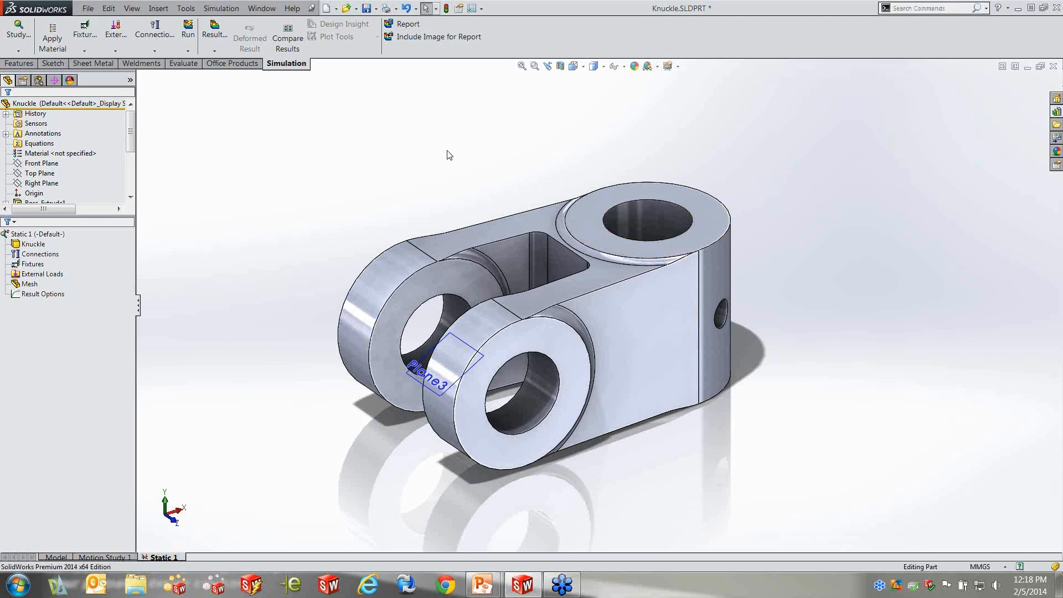
key("s")
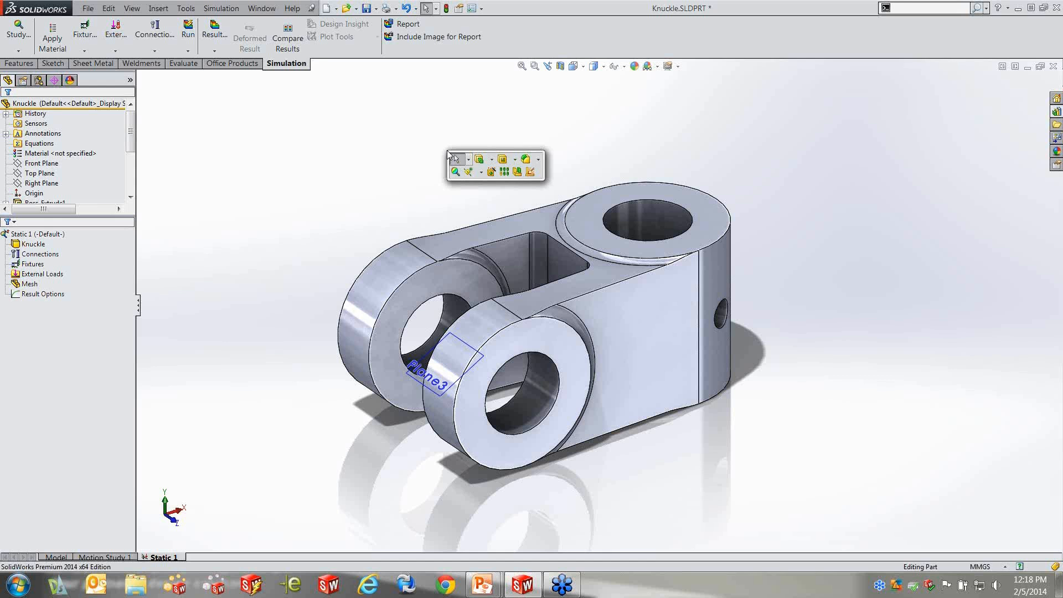
type("study")
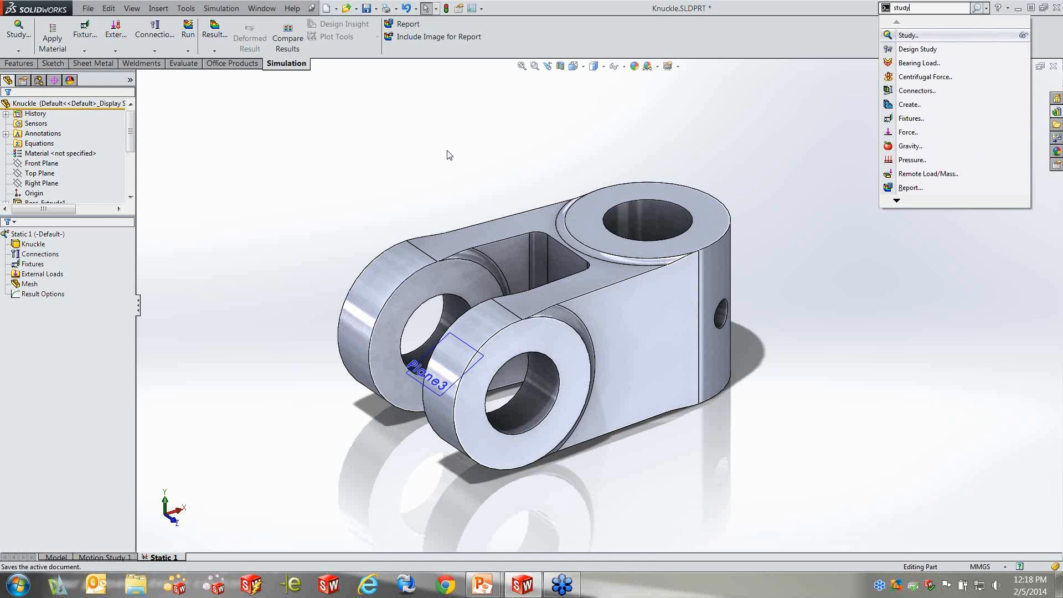
left_click(447, 155)
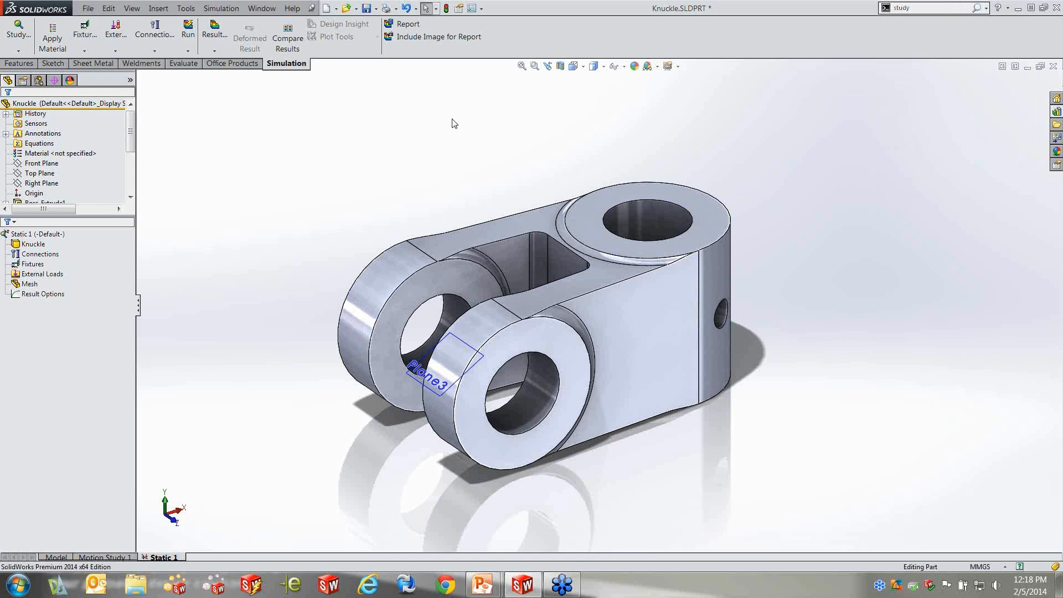
Look up the commands matching "study" in the mouse gesture customization settings
right_click(467, 16)
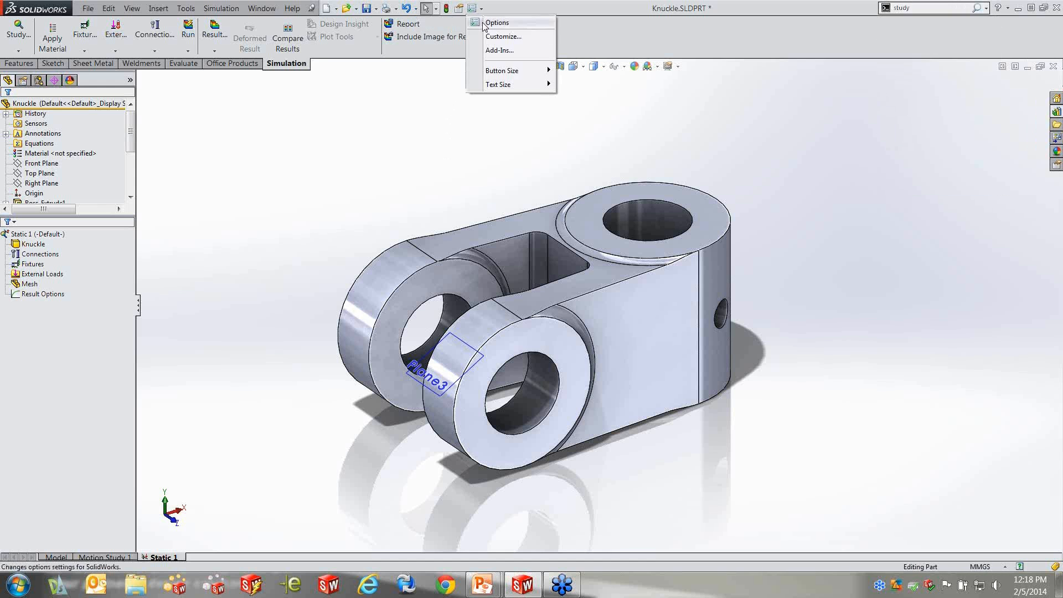
left_click(491, 37)
left_click(493, 98)
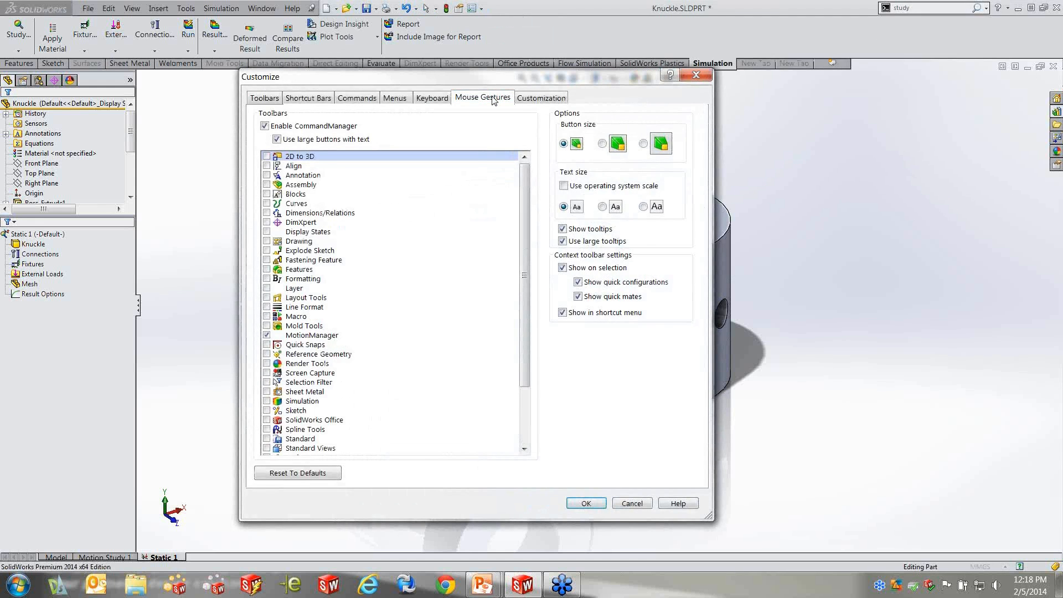
left_click(357, 159)
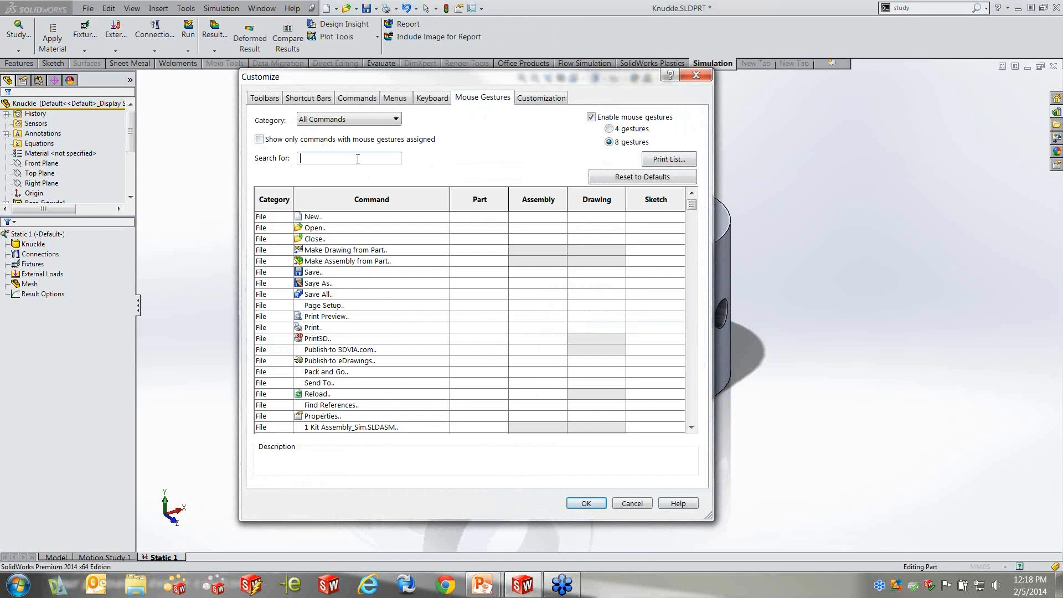
type("study")
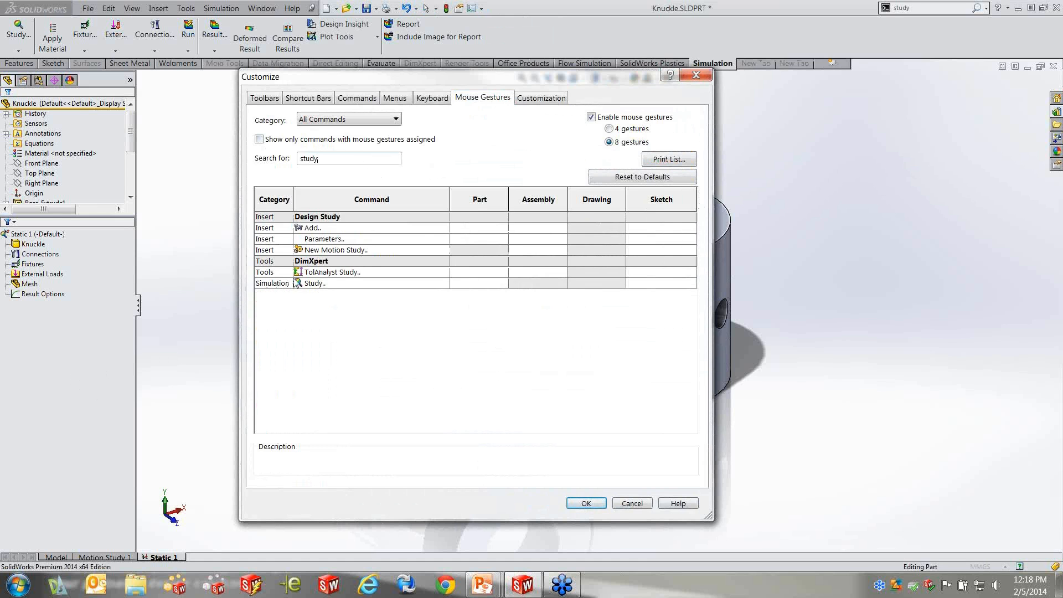
Search the mouse gesture commands for "rest" and for "loads", and leave the customization without assigning any gesture
key("ctrl+a")
type("rest")
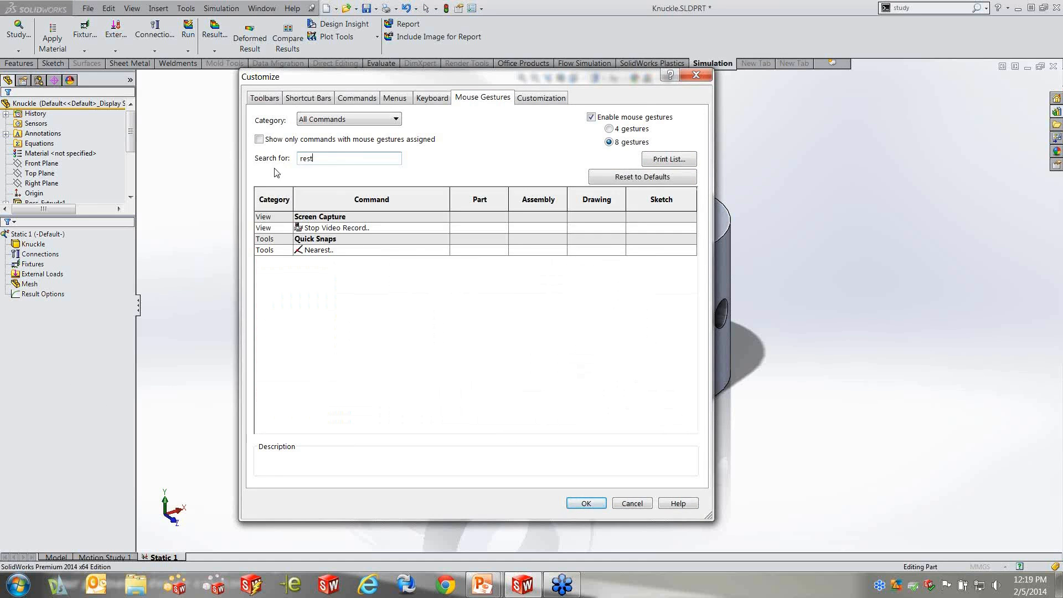
key("BackSpace")
key("BackSpace")
key("BackSpace")
key("BackSpace")
type("loads")
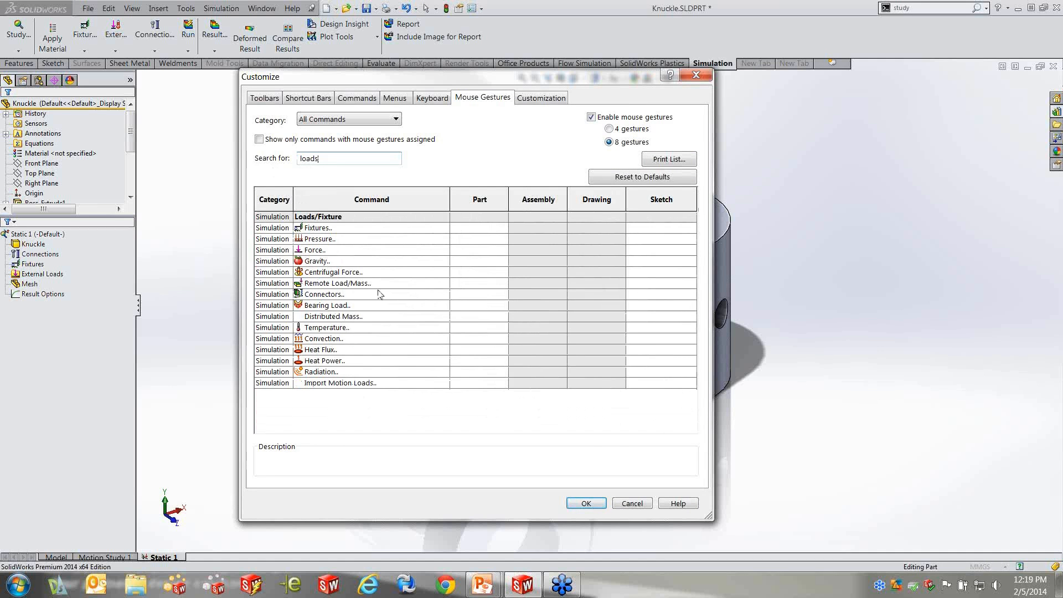
left_click(631, 503)
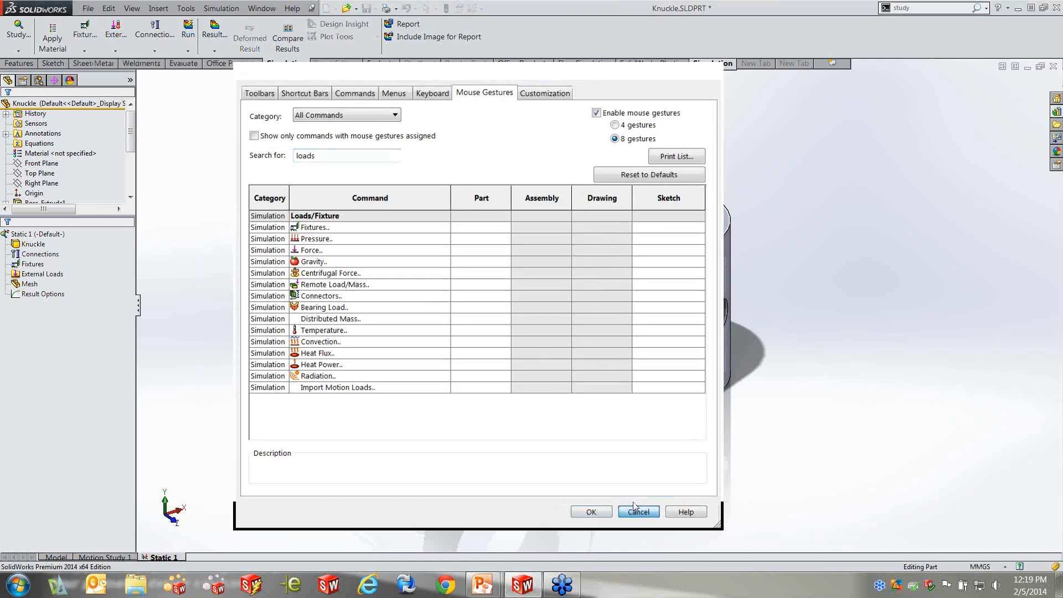
right_click_drag(375, 186, 350, 187)
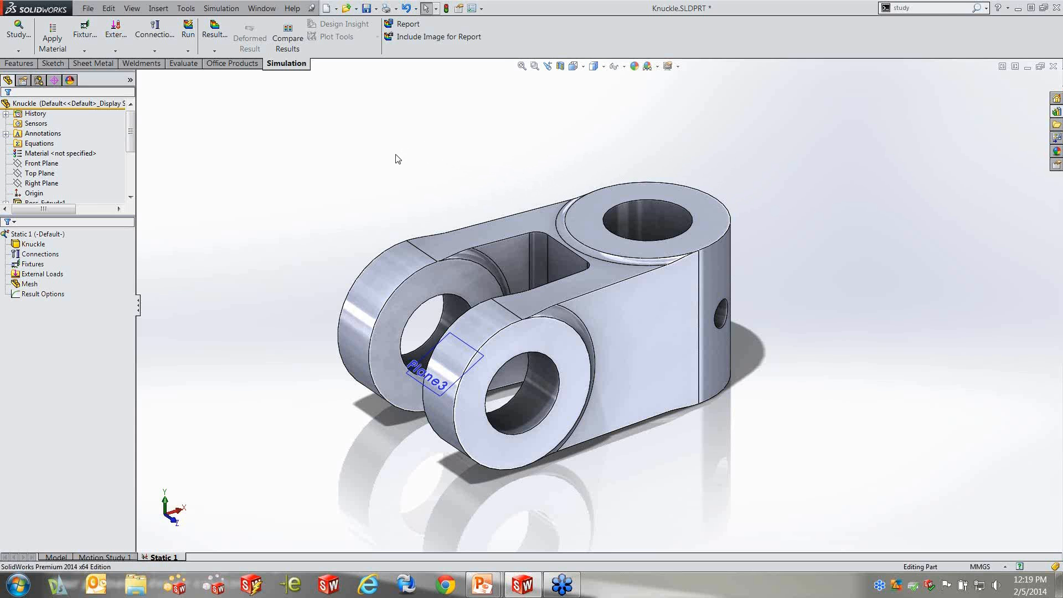
Check the commands available for the Static 1 study and review the Simulation system options and default unit options without changing them
left_click(221, 9)
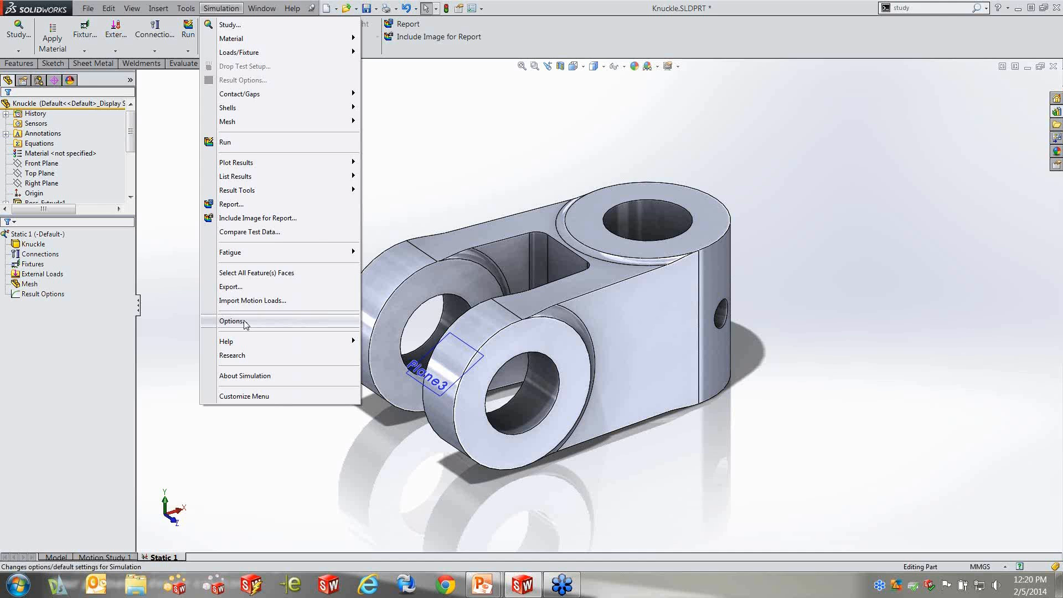
left_click(53, 235)
right_click(52, 236)
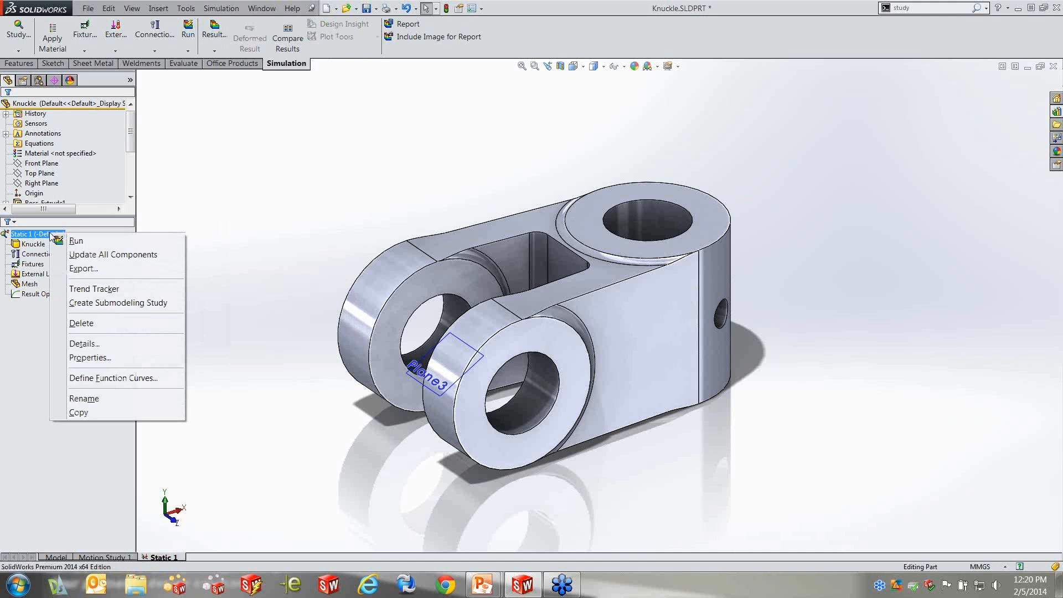
left_click(294, 206)
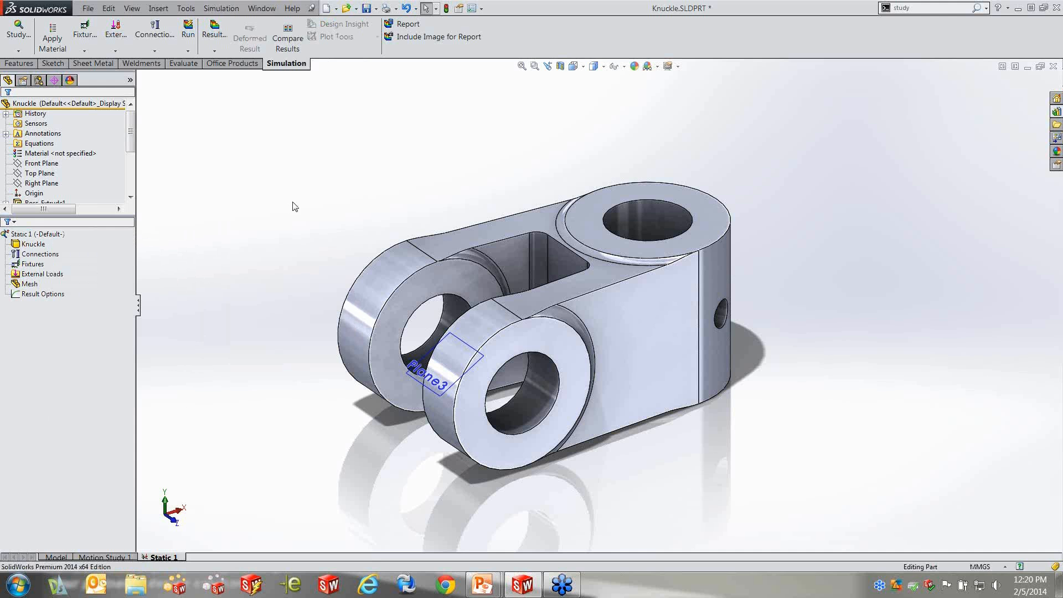
left_click(221, 8)
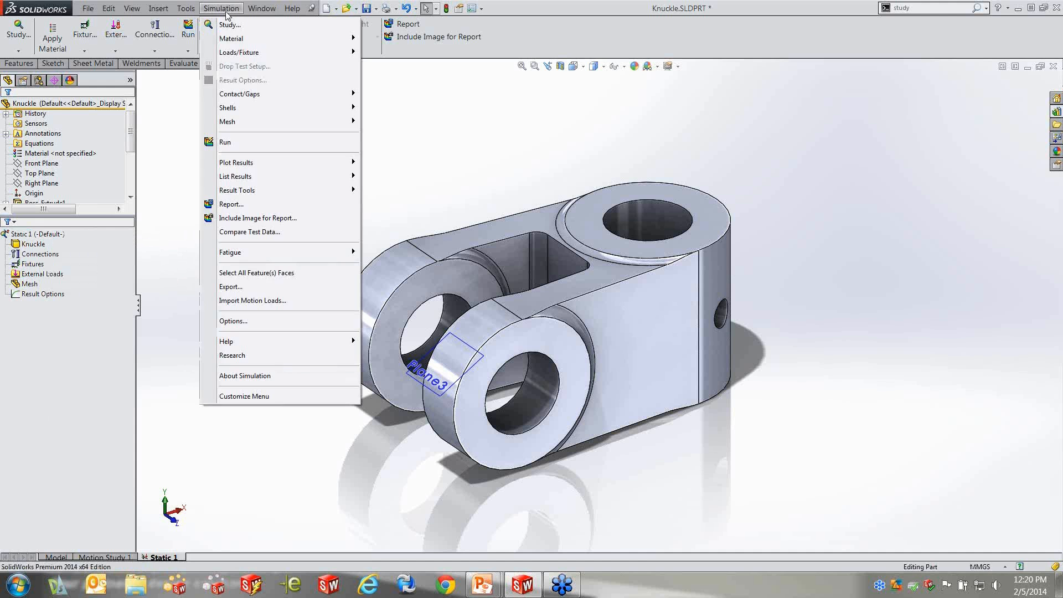
left_click(250, 321)
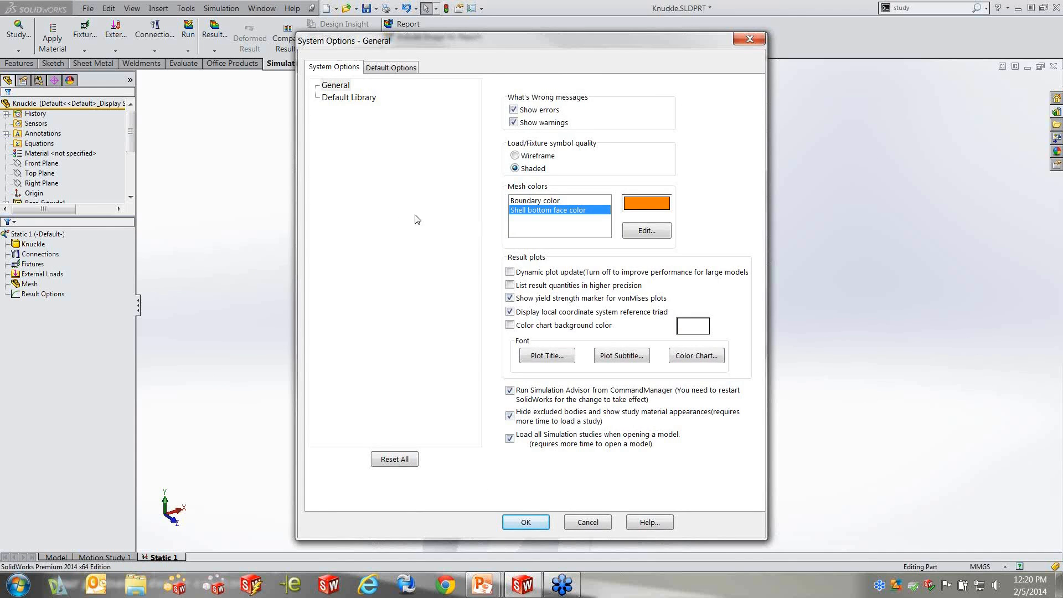
left_click(401, 69)
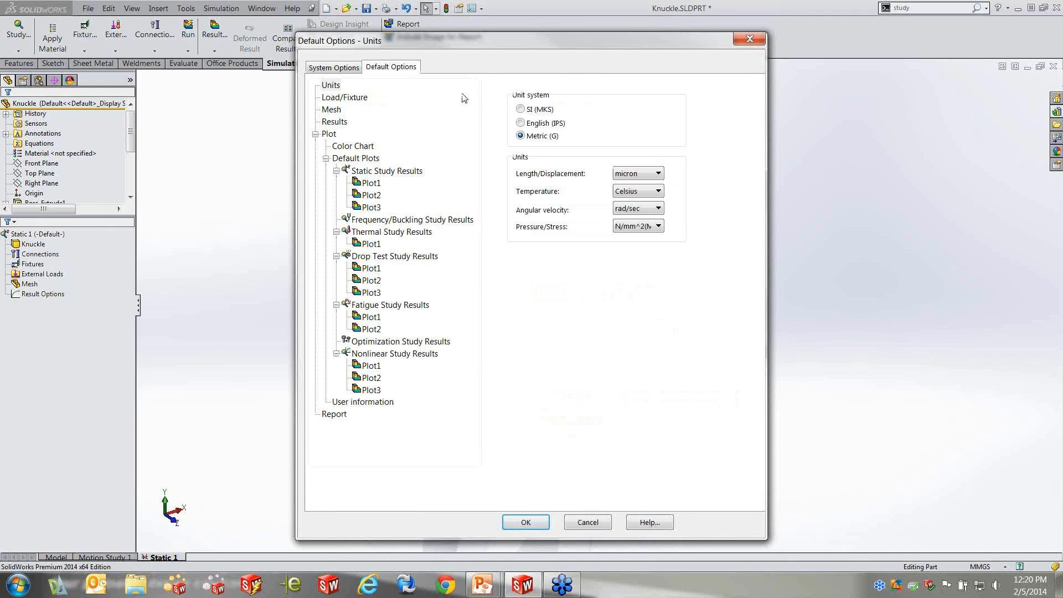
left_click(604, 523)
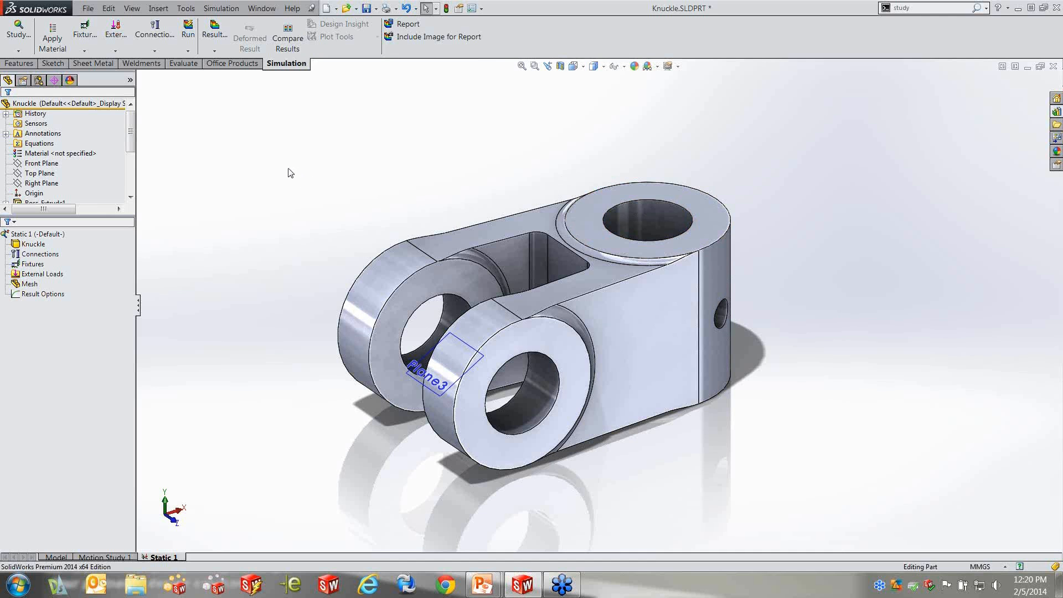
Start the Study Advisor, choose excessive deformation or stresses as the concern, and specify that nothing may deform more than a specified amount
middle_click_drag(261, 172, 267, 179)
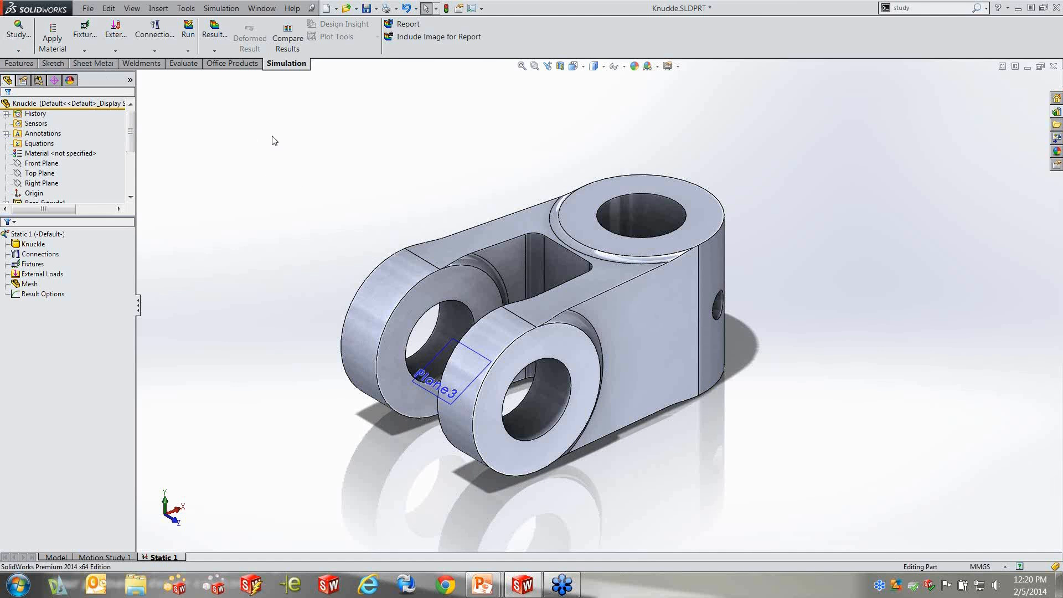
key("s")
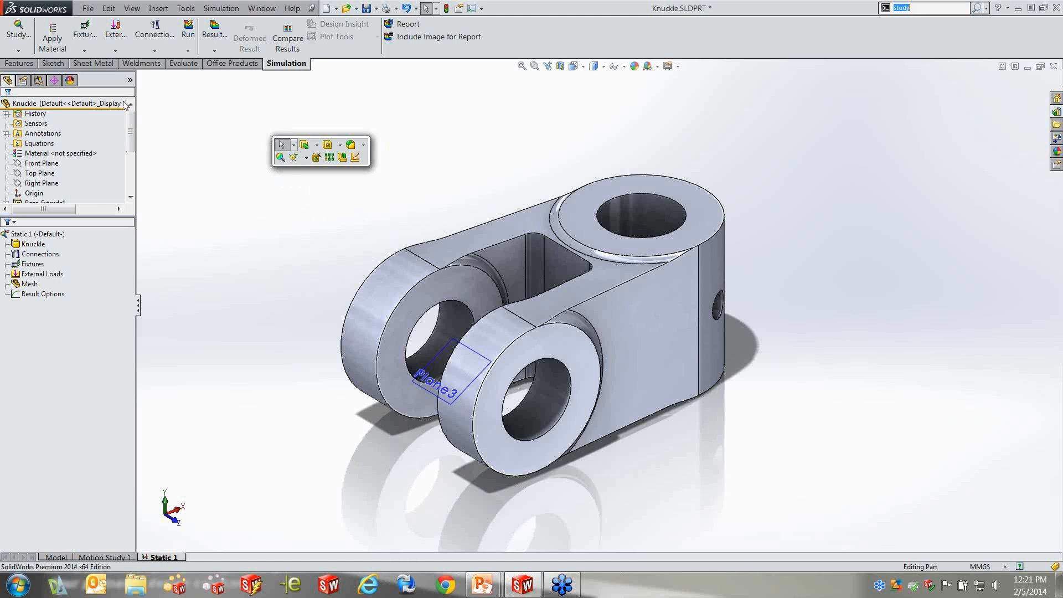
left_click(19, 50)
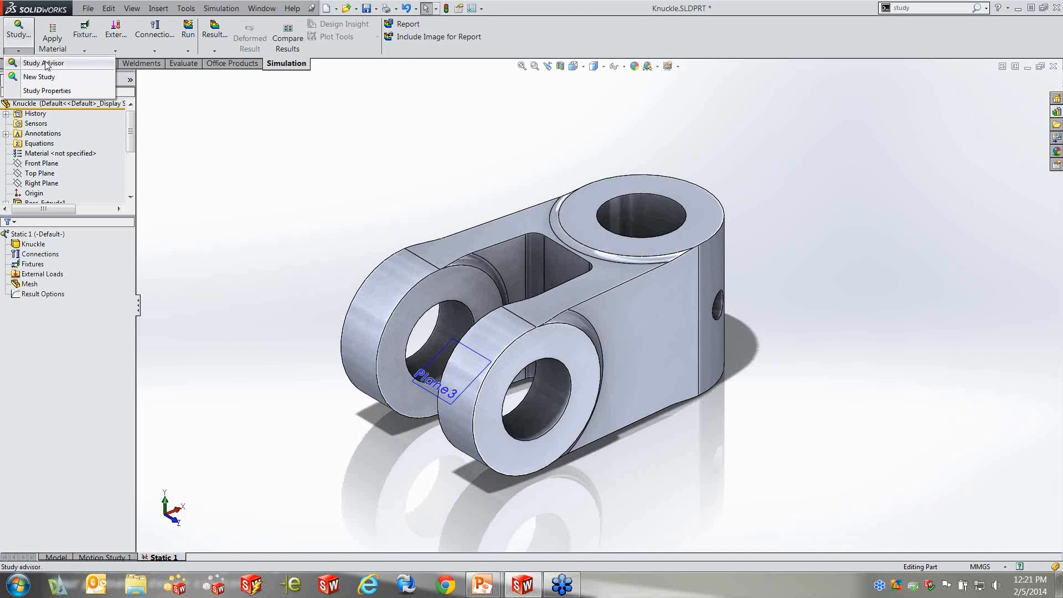
left_click(46, 64)
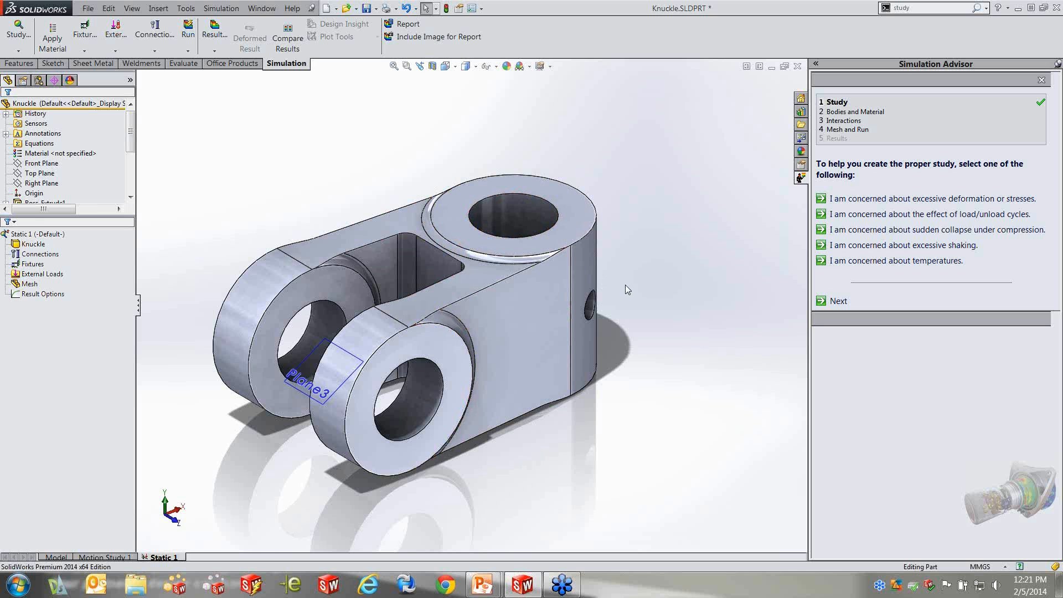
left_click(914, 199)
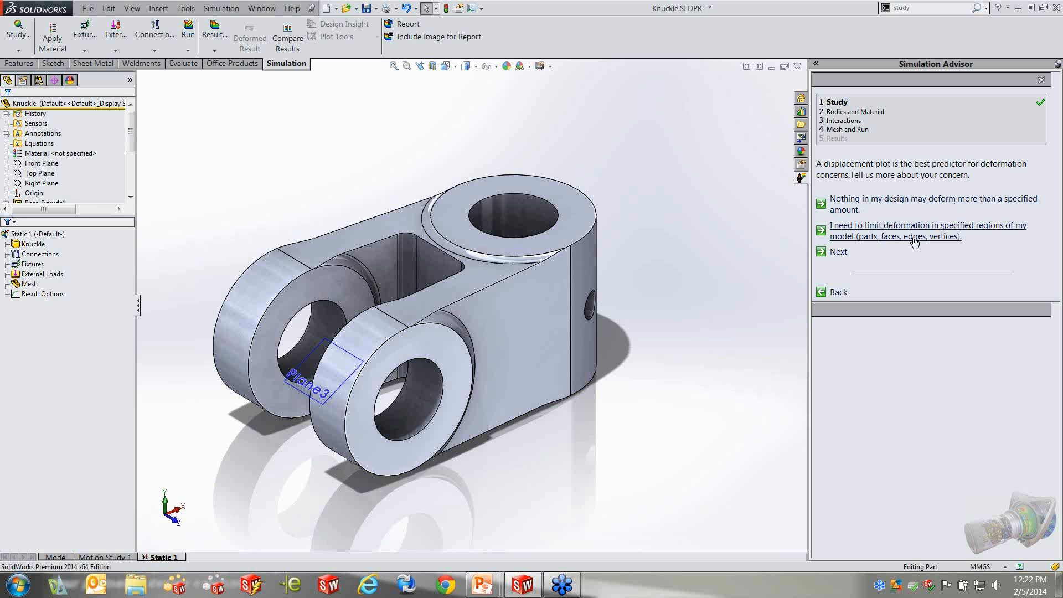
left_click(944, 204)
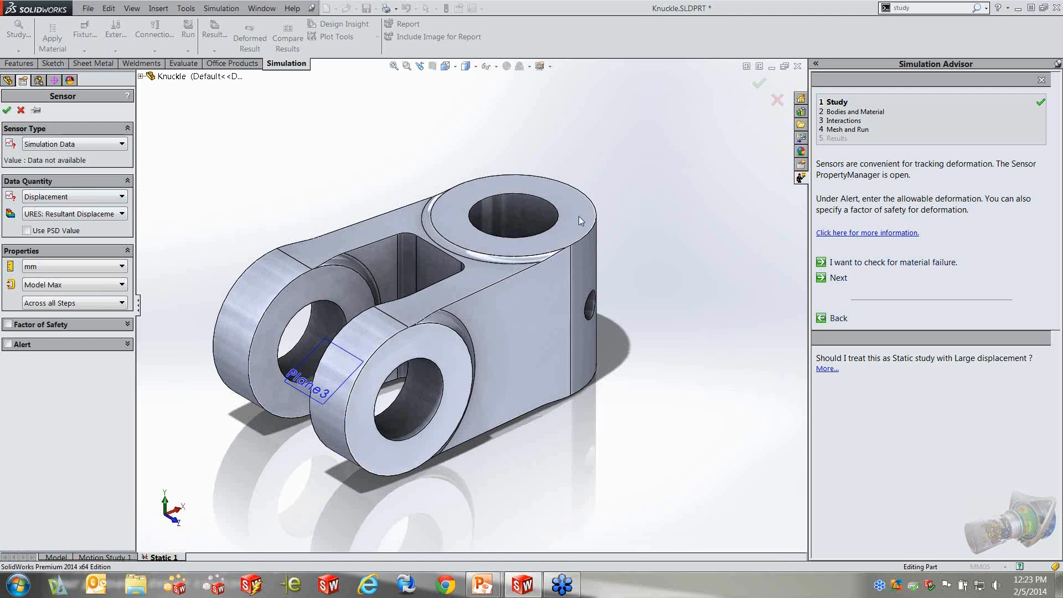
left_click(122, 267)
left_click(122, 268)
left_click(8, 344)
left_click(123, 375)
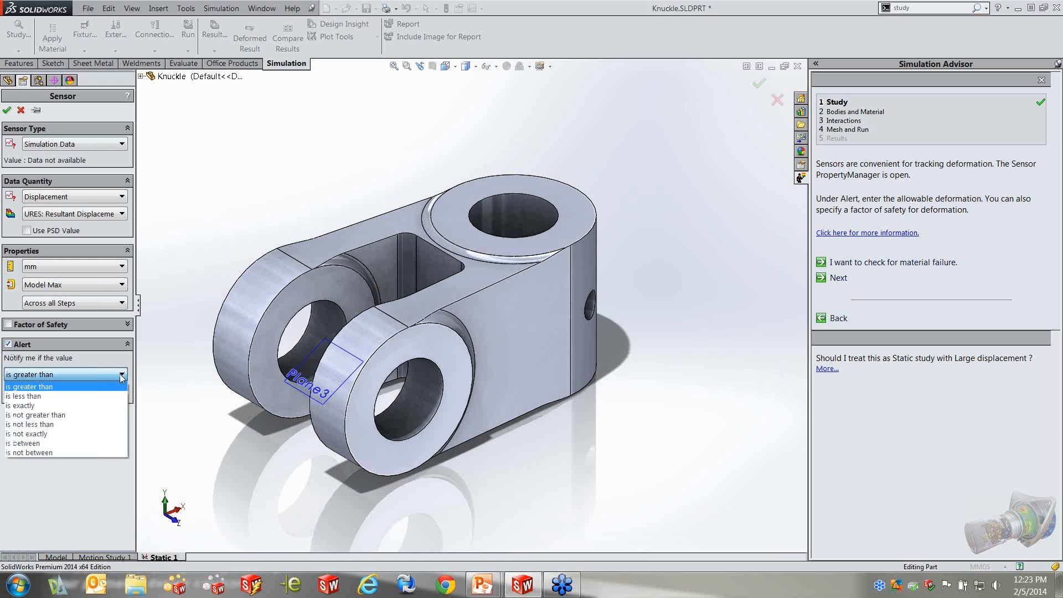
left_click(55, 387)
double_click(51, 395)
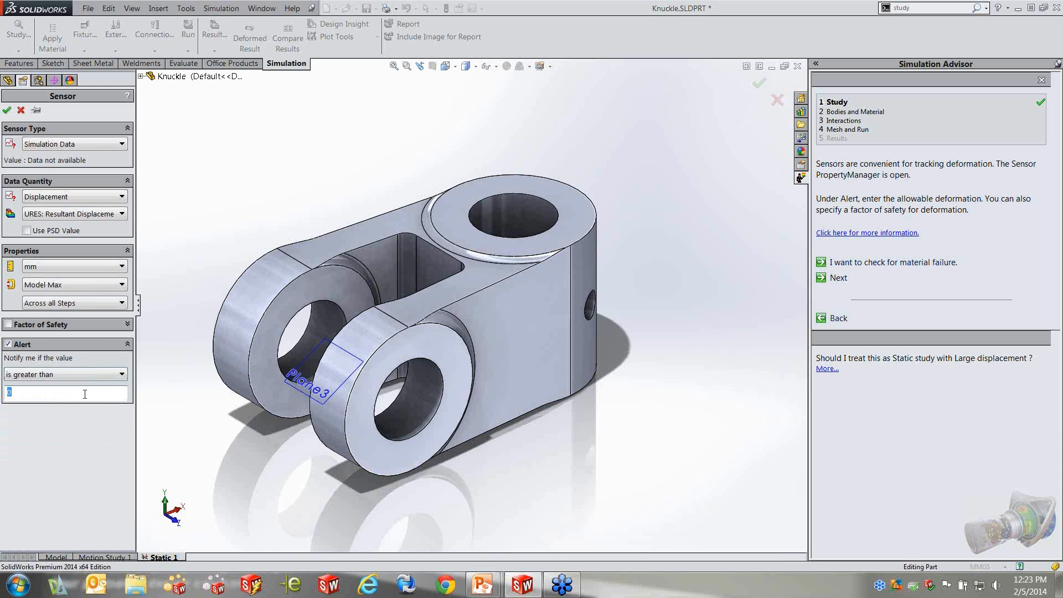
left_click(8, 345)
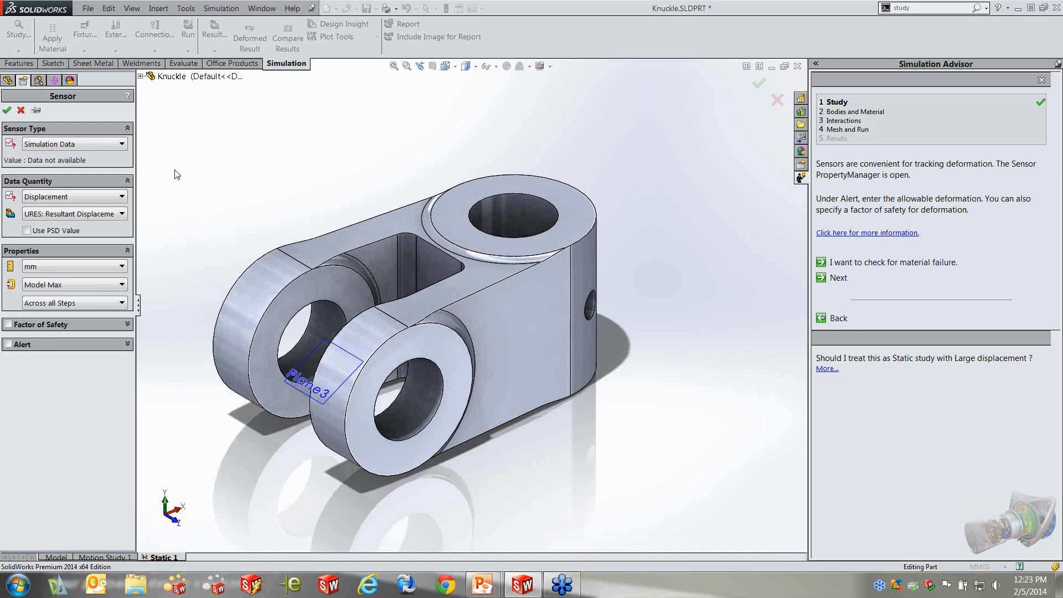
Accept the resultant displacement sensor in mm for the model maximum without an alert, and expand the Sensors folder to view it
left_click(7, 111)
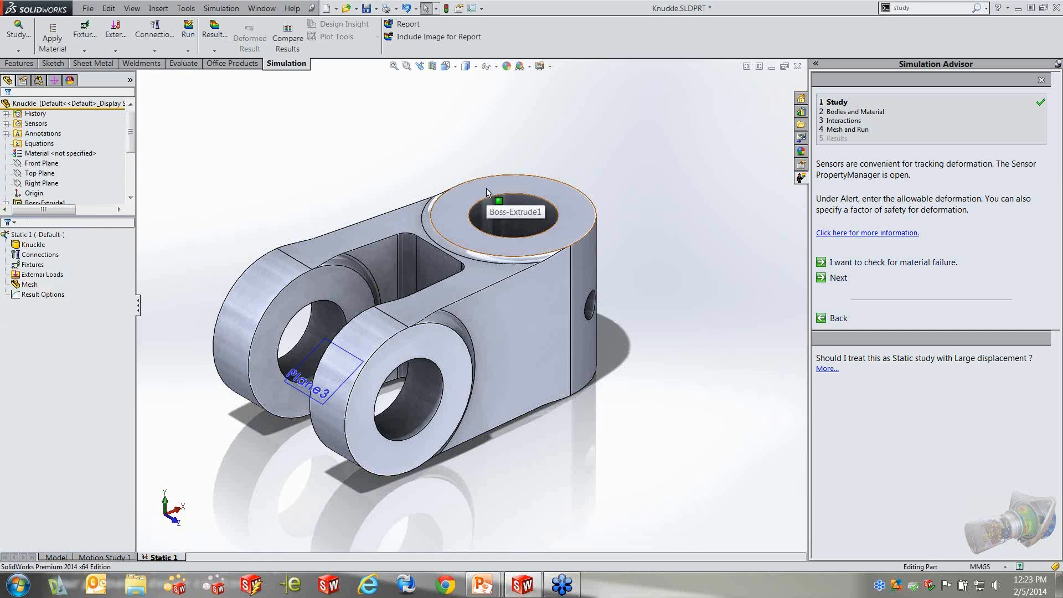
left_click(6, 125)
left_click(67, 134)
mouse_move(67, 138)
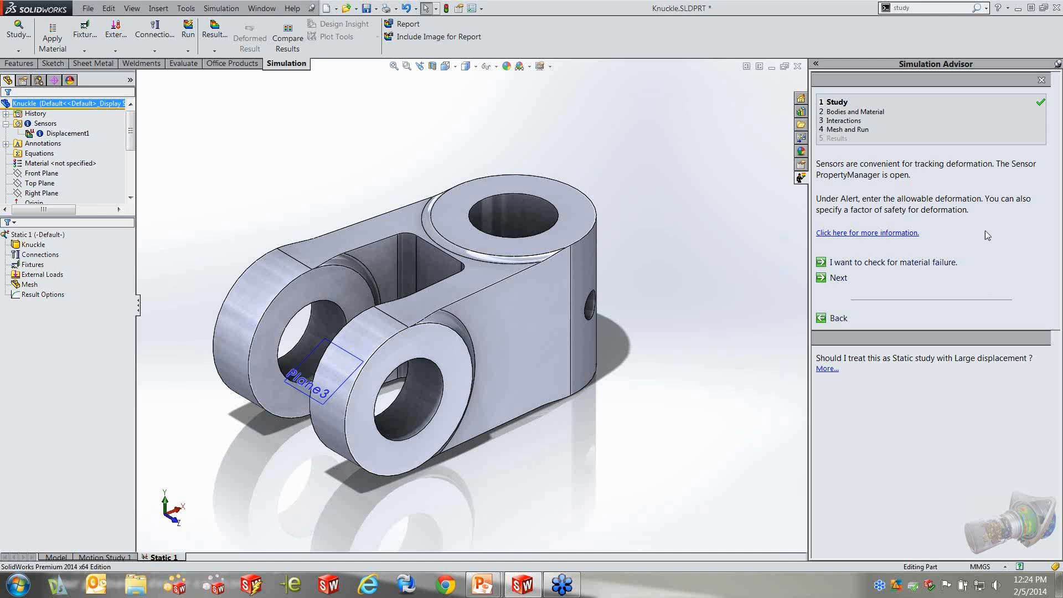
Check the whole model for material failure and accept a von Mises stress sensor in N/m^2 for the model maximum, without an alert
left_click(911, 263)
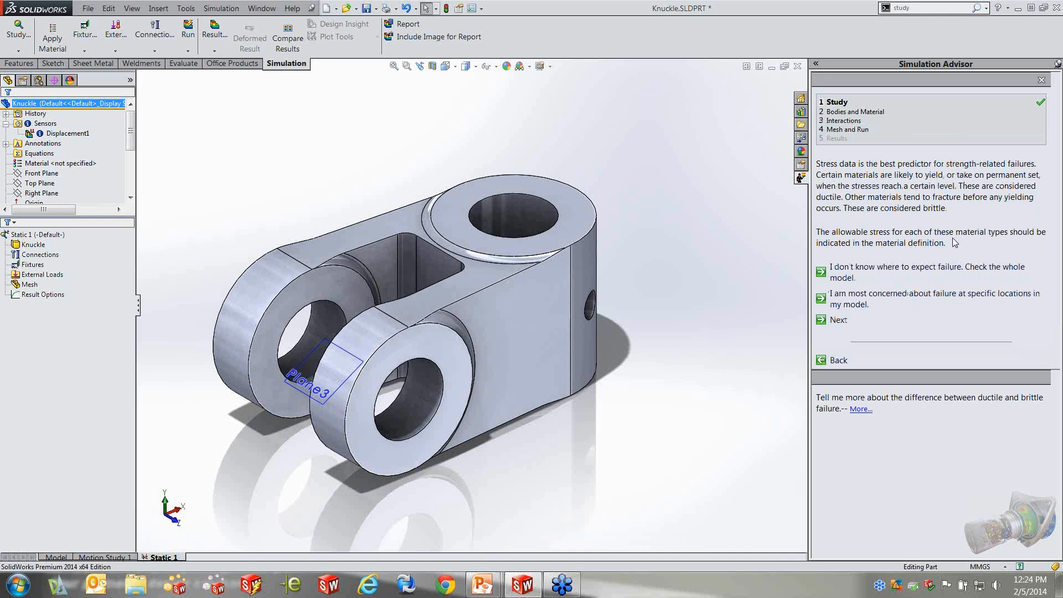
left_click(954, 270)
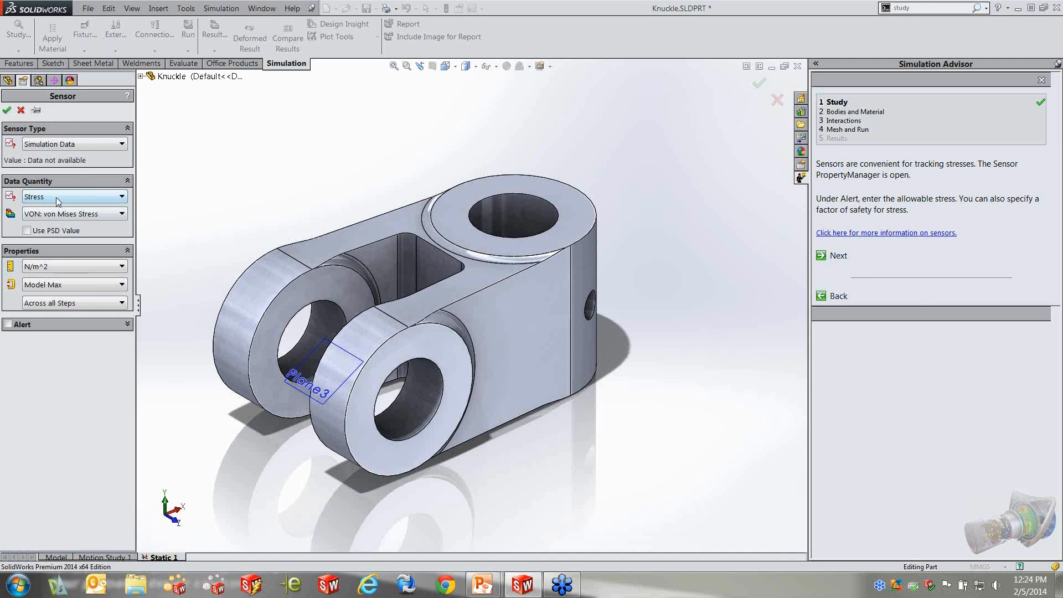
left_click(95, 267)
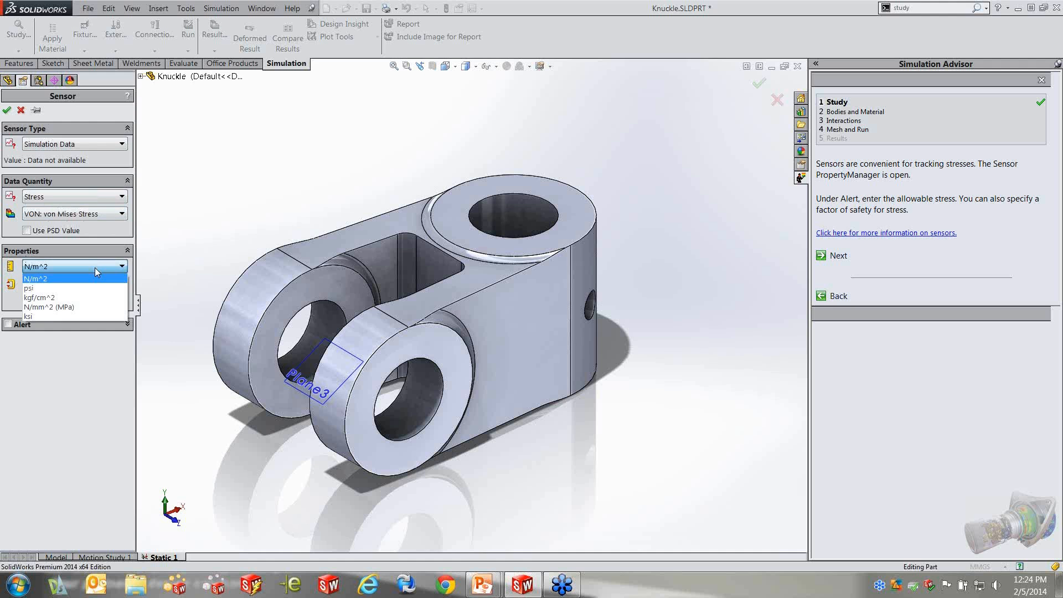
left_click(96, 270)
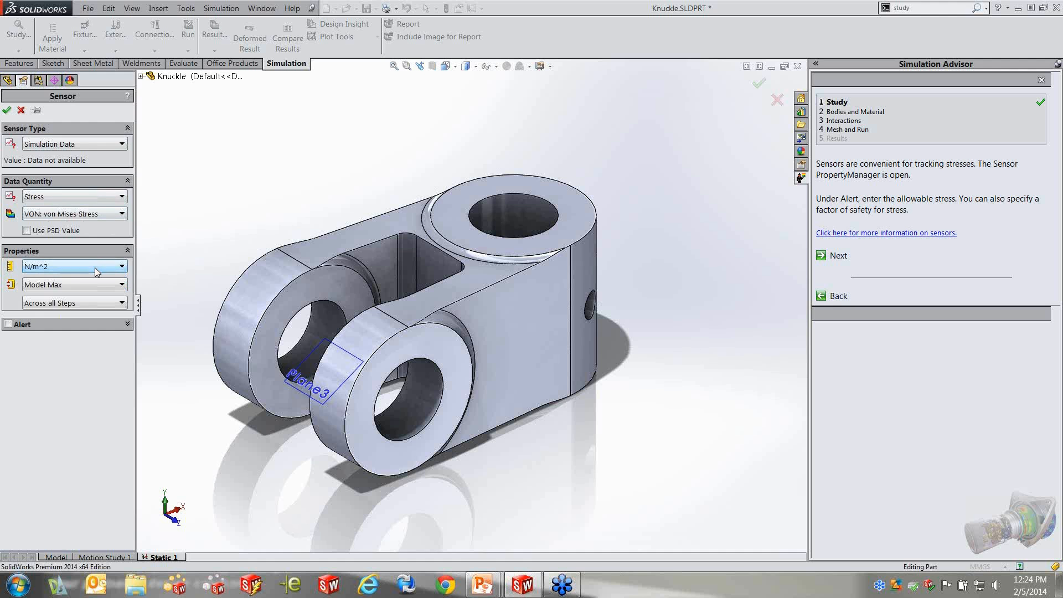
left_click(6, 110)
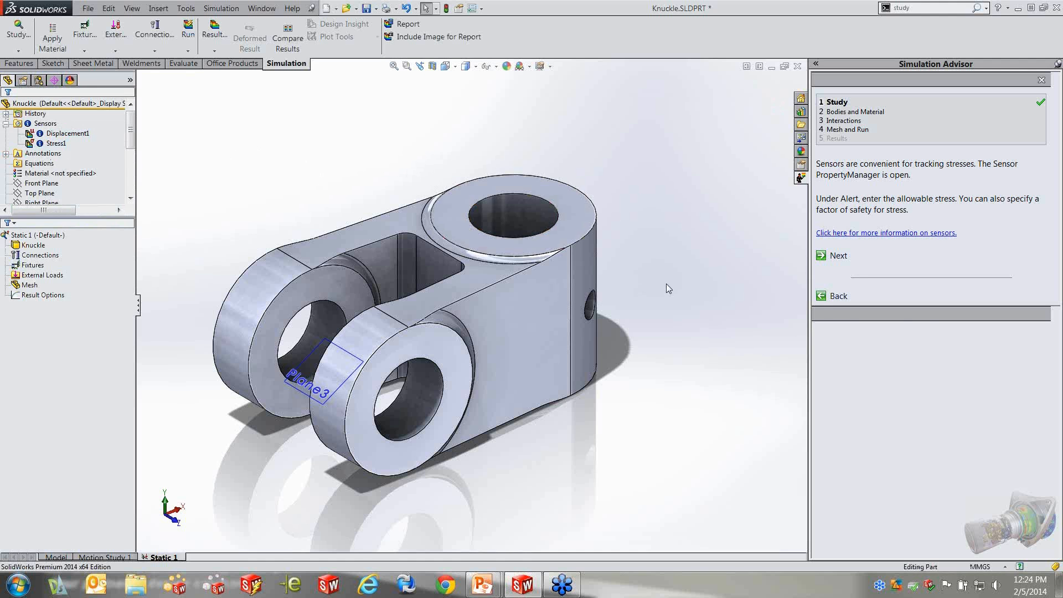
Create the advisor's recommended static study, and view the model and Motion Study 1 before returning to Static 2
left_click(838, 256)
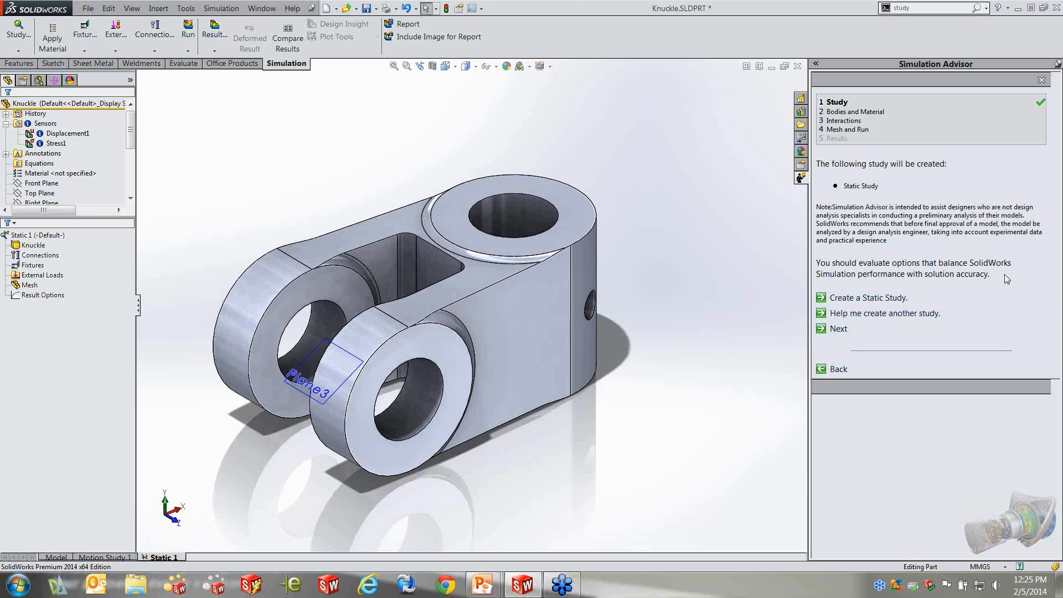
left_click(885, 298)
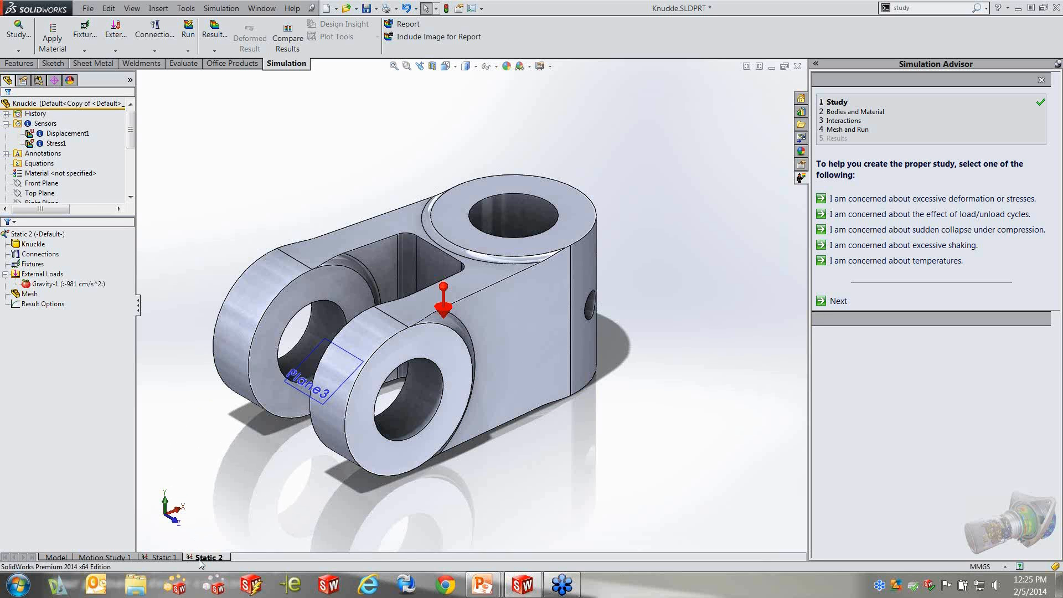
left_click(56, 557)
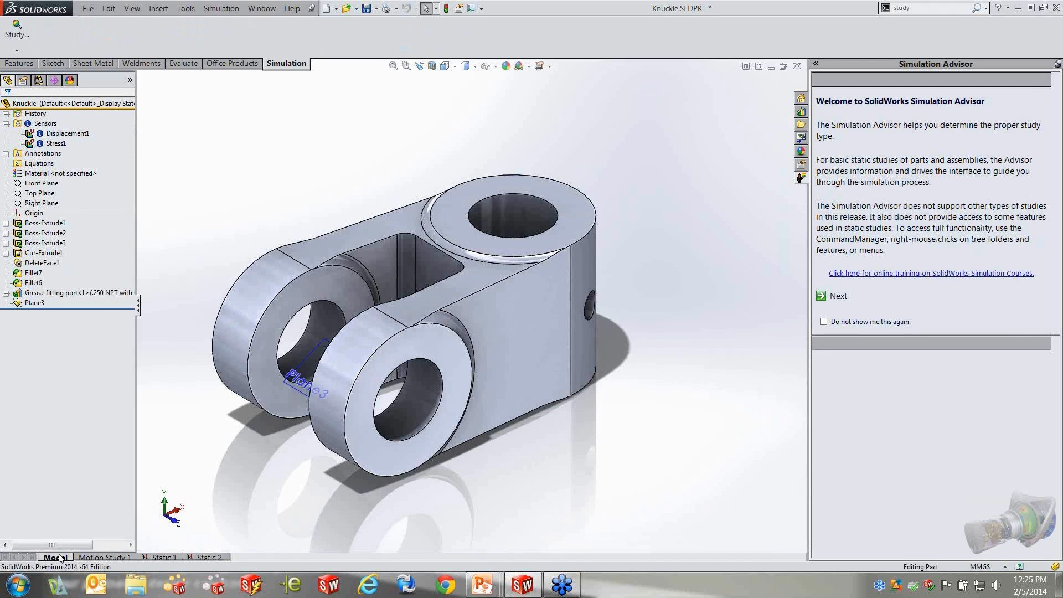
left_click(105, 557)
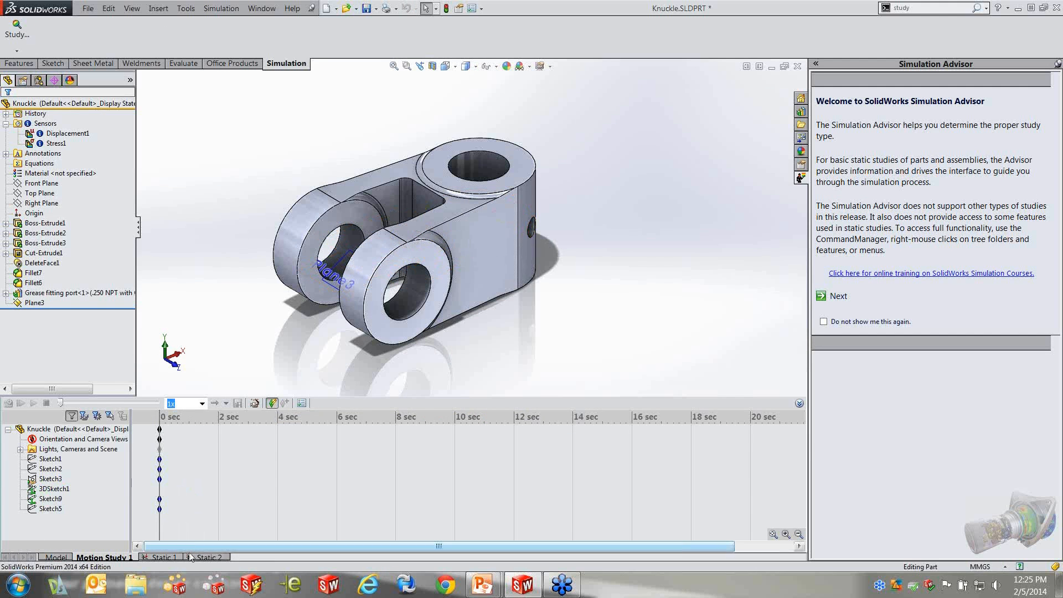
left_click(208, 557)
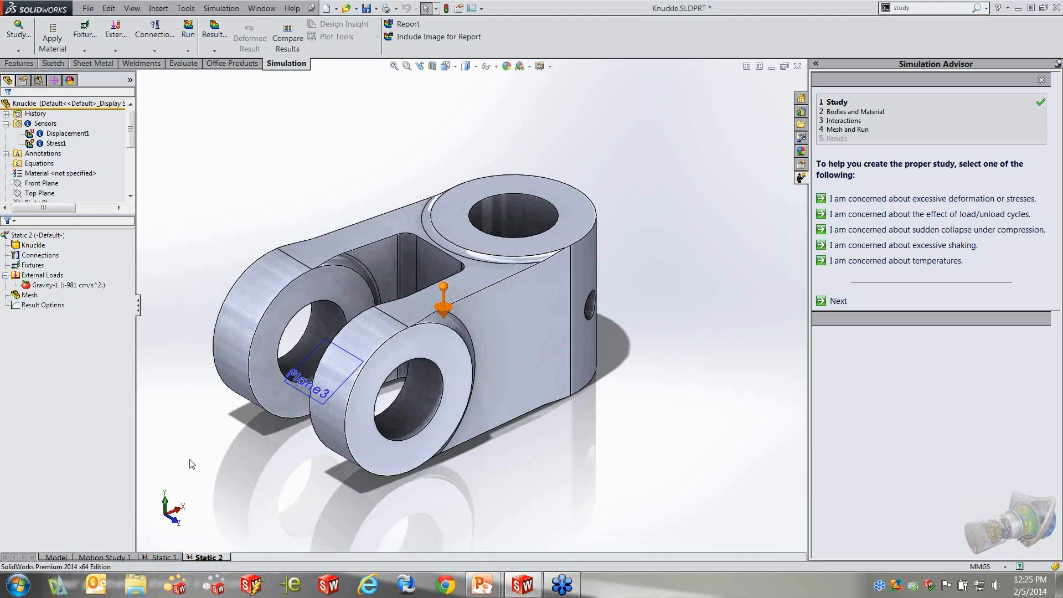
Examine the management options for Static 2 and the available fixture, external load, connection and result commands without running any
right_click(207, 559)
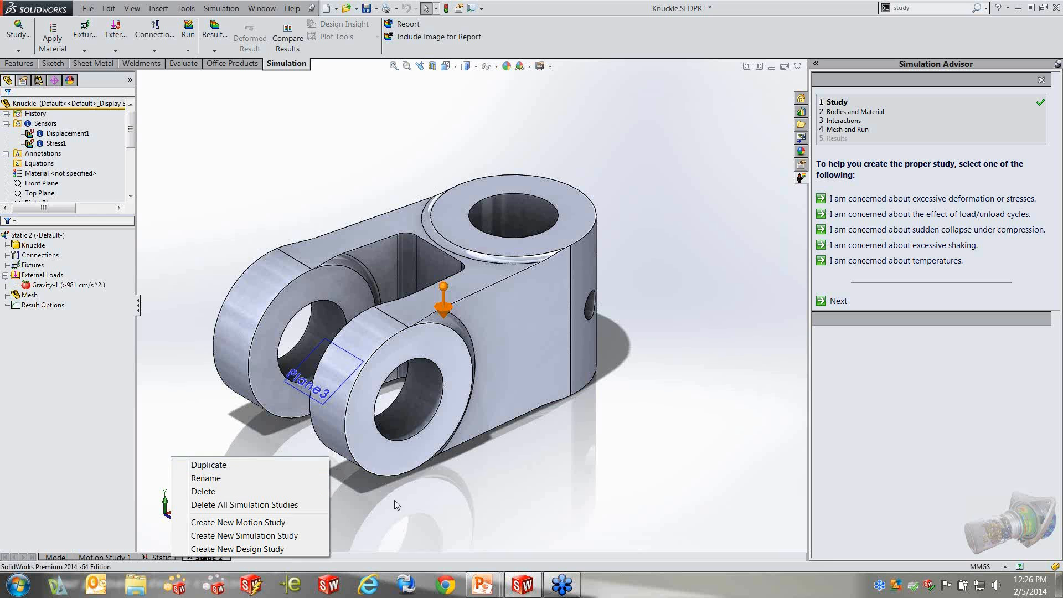
left_click(570, 502)
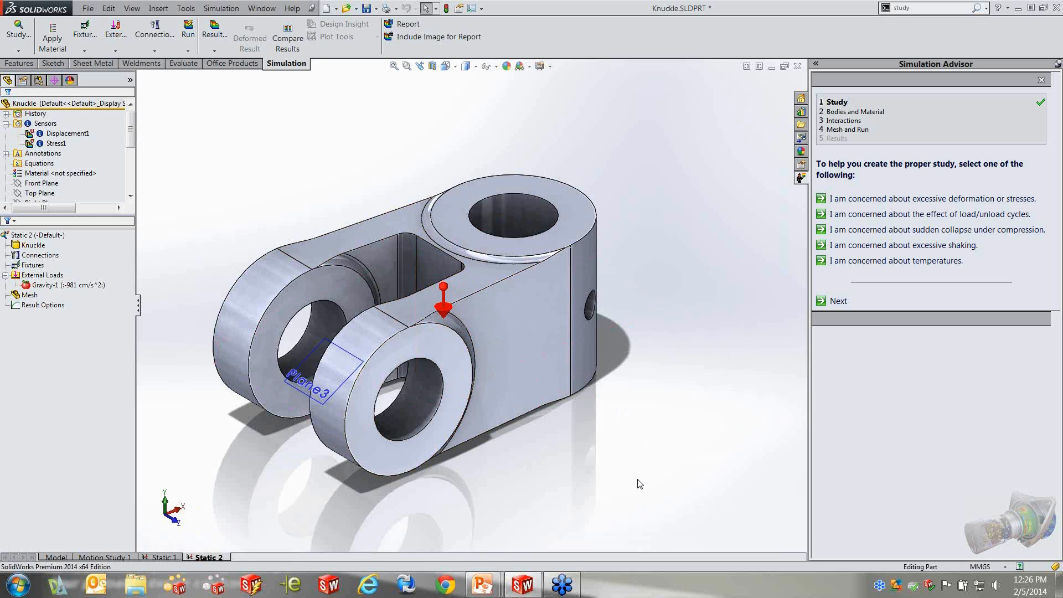
middle_click_drag(612, 478, 582, 449)
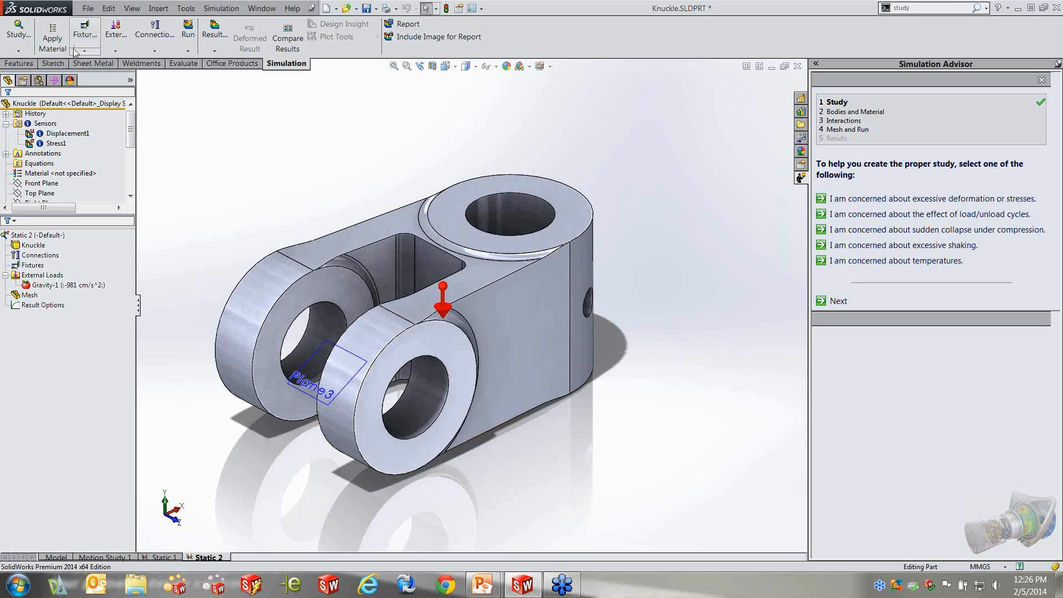
left_click(93, 51)
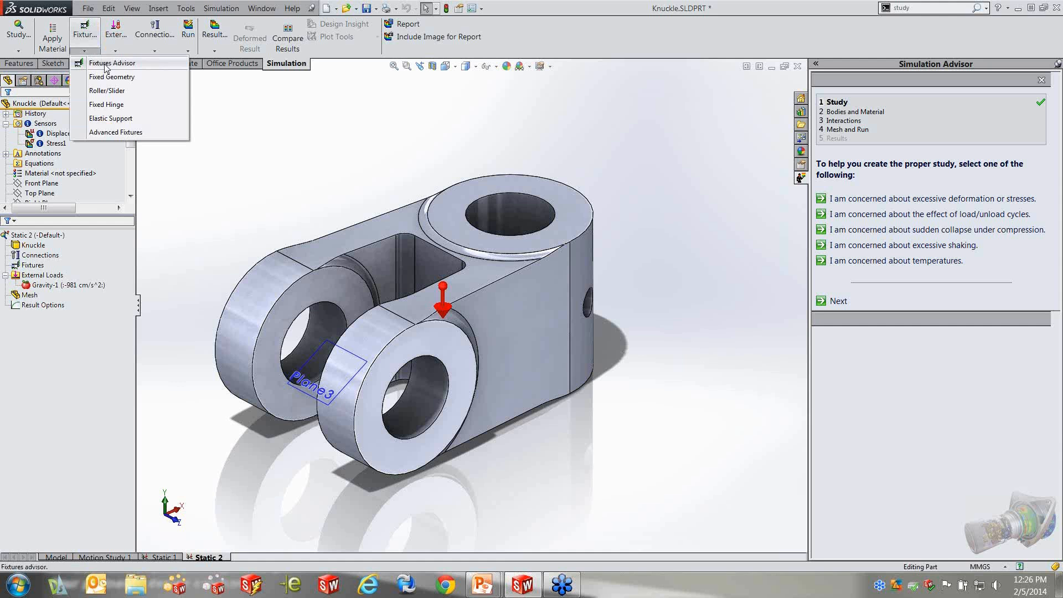
left_click(116, 52)
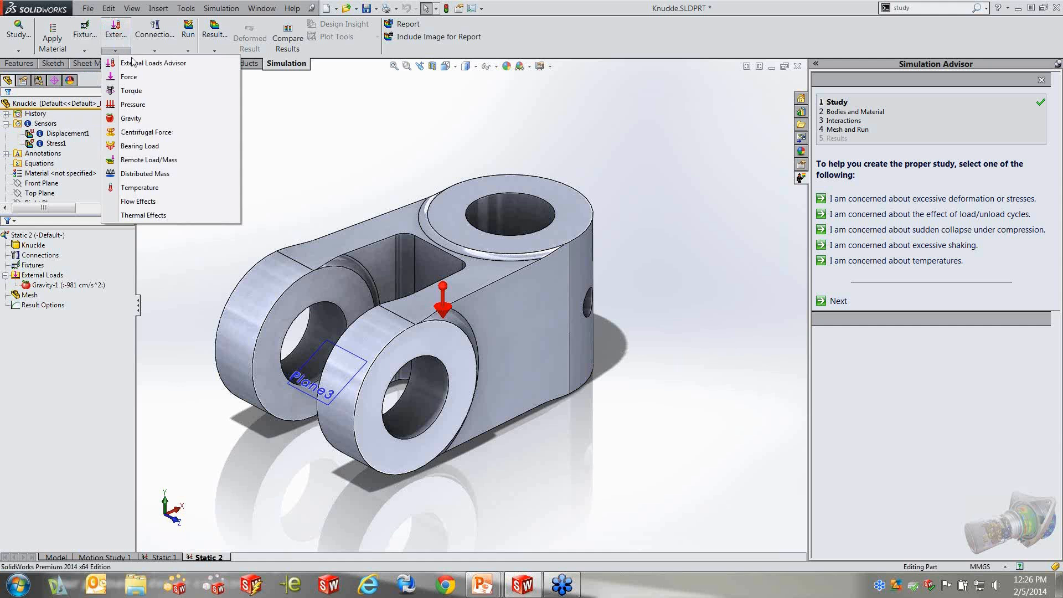
left_click(154, 51)
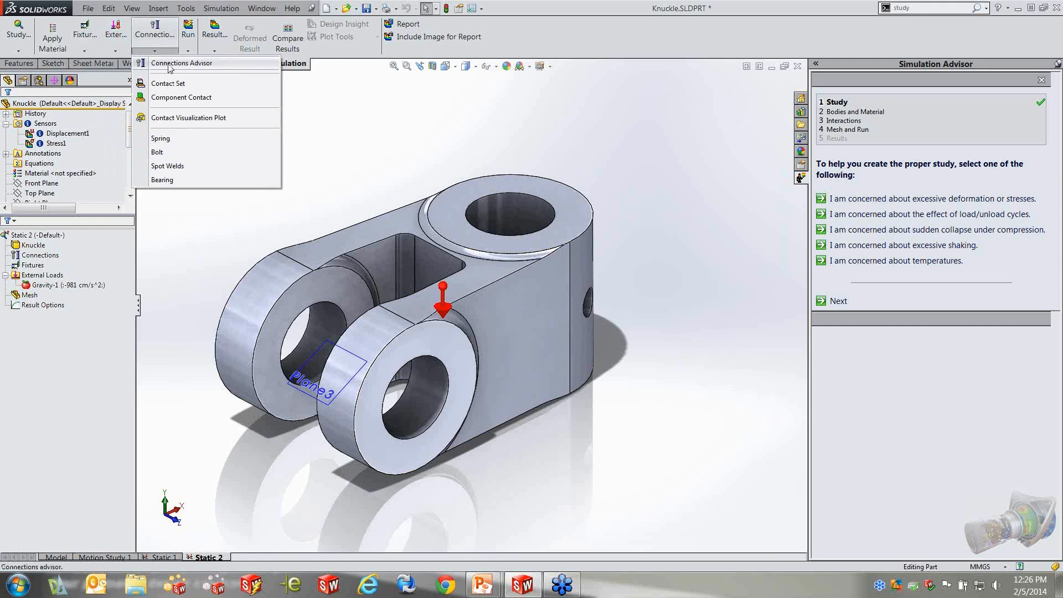
left_click(214, 51)
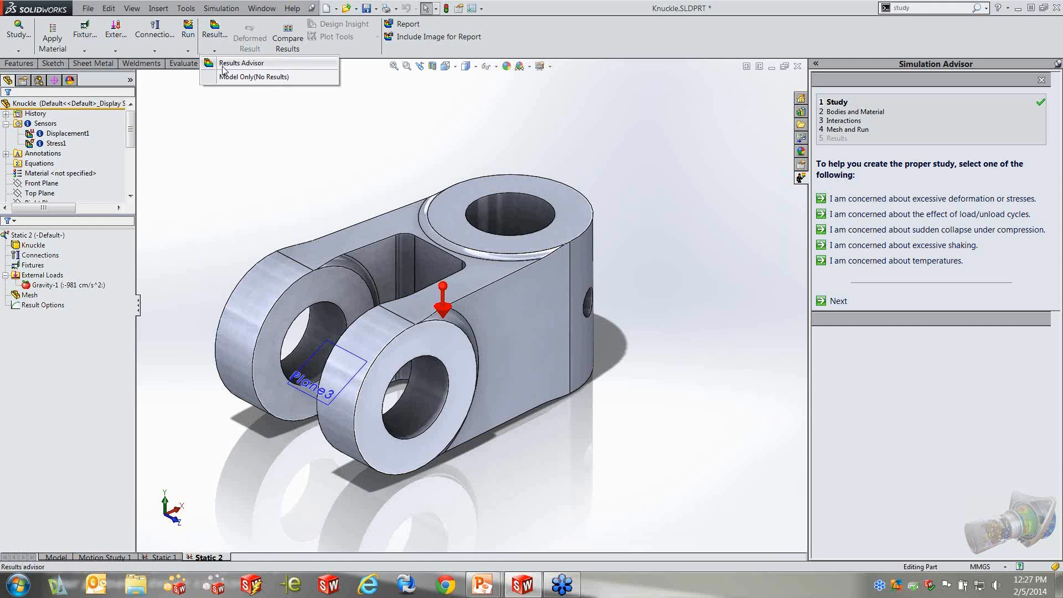
left_click(254, 166)
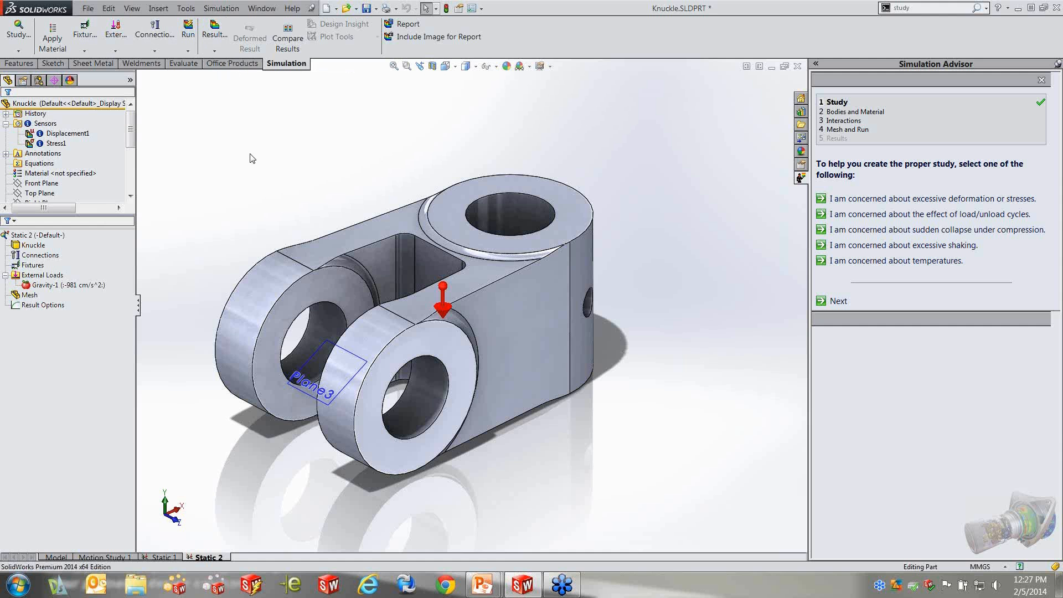
Close the Simulation Advisor and create a new static study named Test 1
left_click(1041, 80)
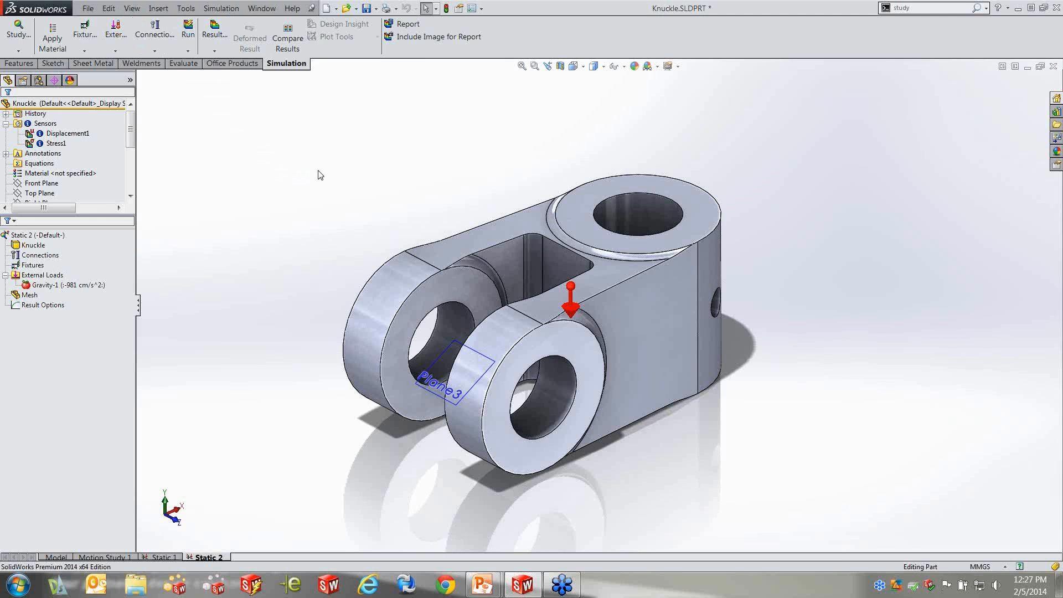
left_click(18, 51)
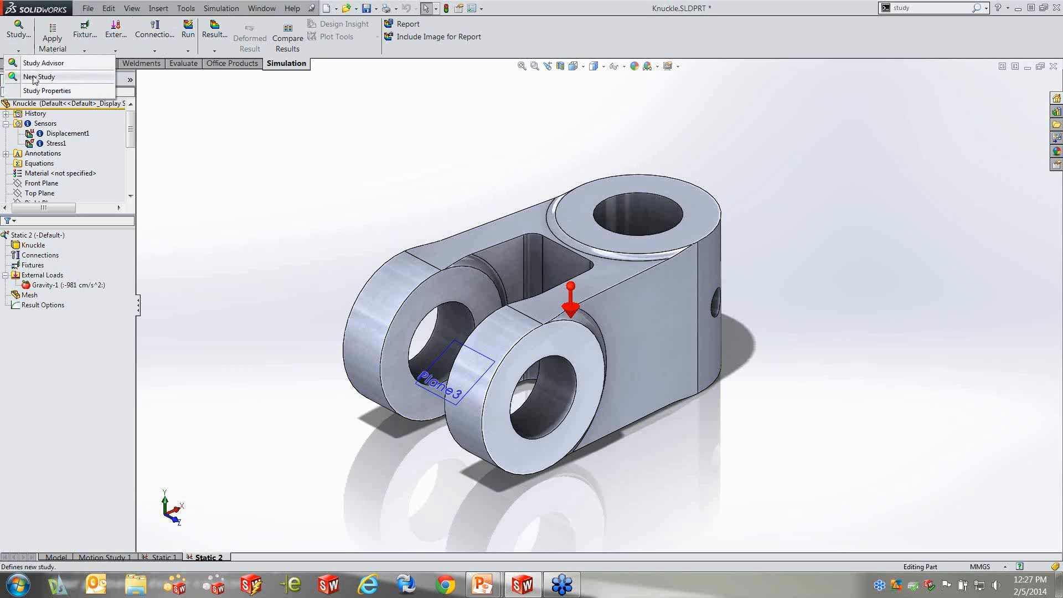
left_click(272, 158)
key("s")
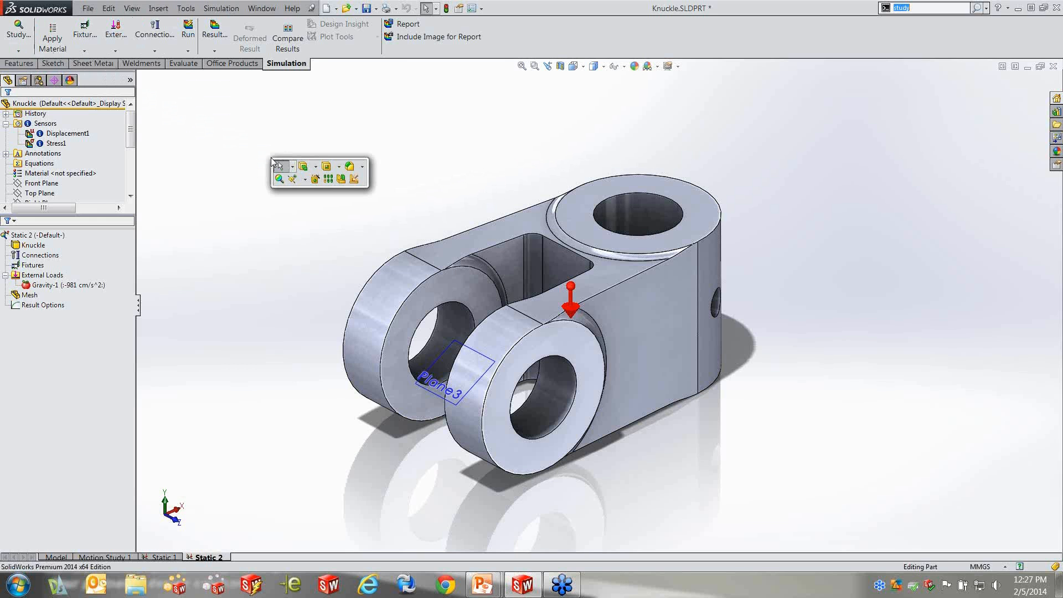
left_click(280, 177)
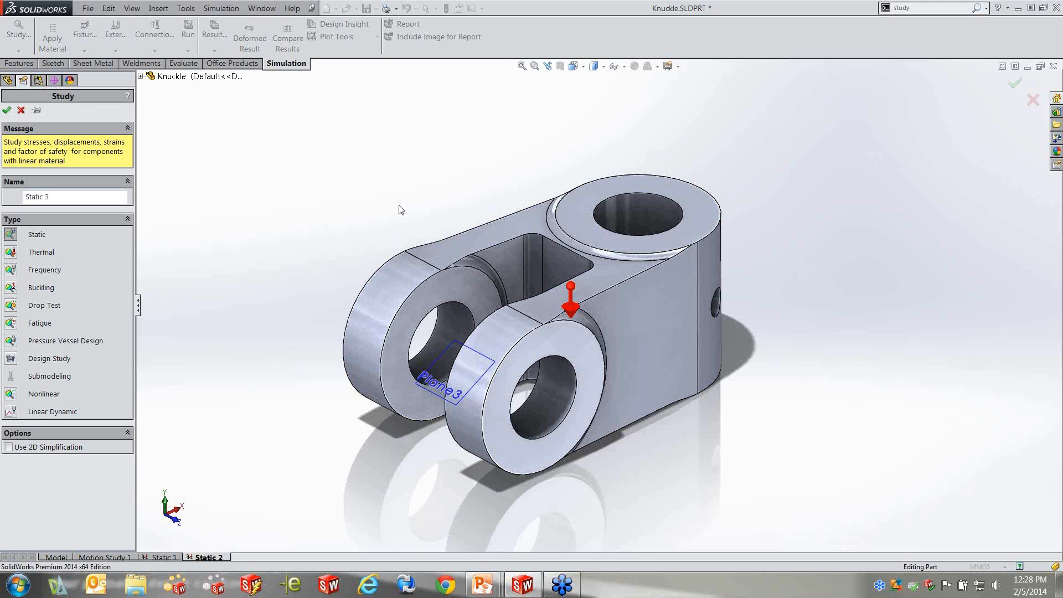
double_click(47, 198)
left_click_drag(47, 201, 25, 201)
type("Test 1")
left_click(8, 111)
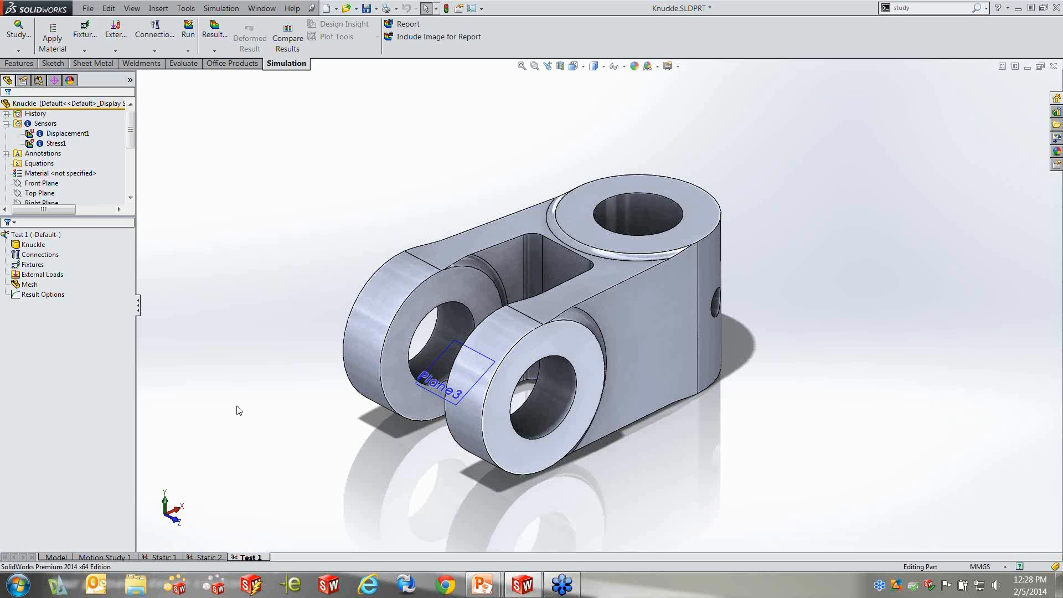
Review the Simulation commands available for Test 1 and enlarge the feature tree area above the study tree
left_click(225, 9)
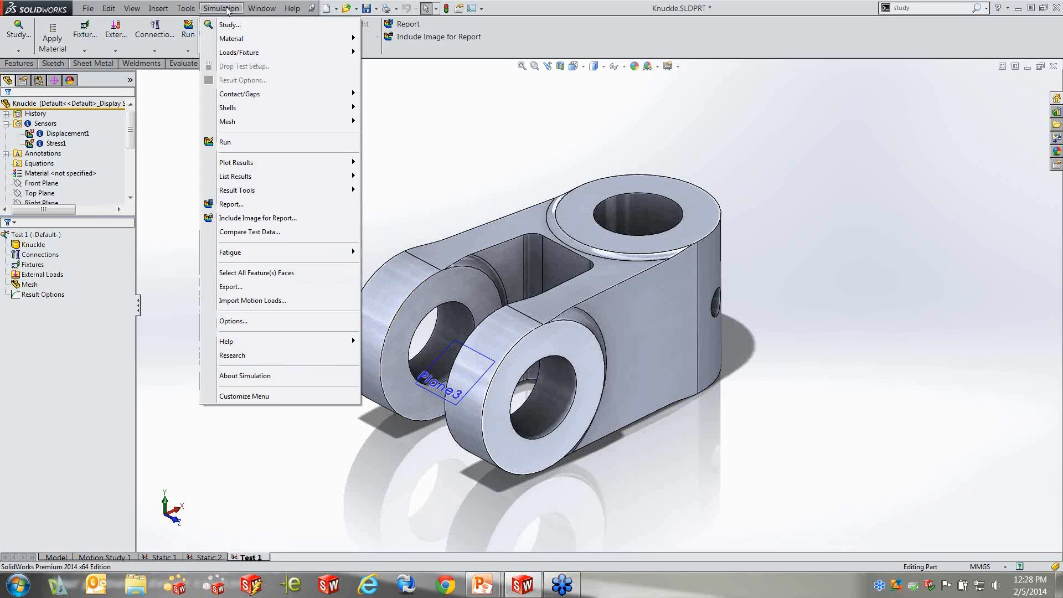
left_click(224, 8)
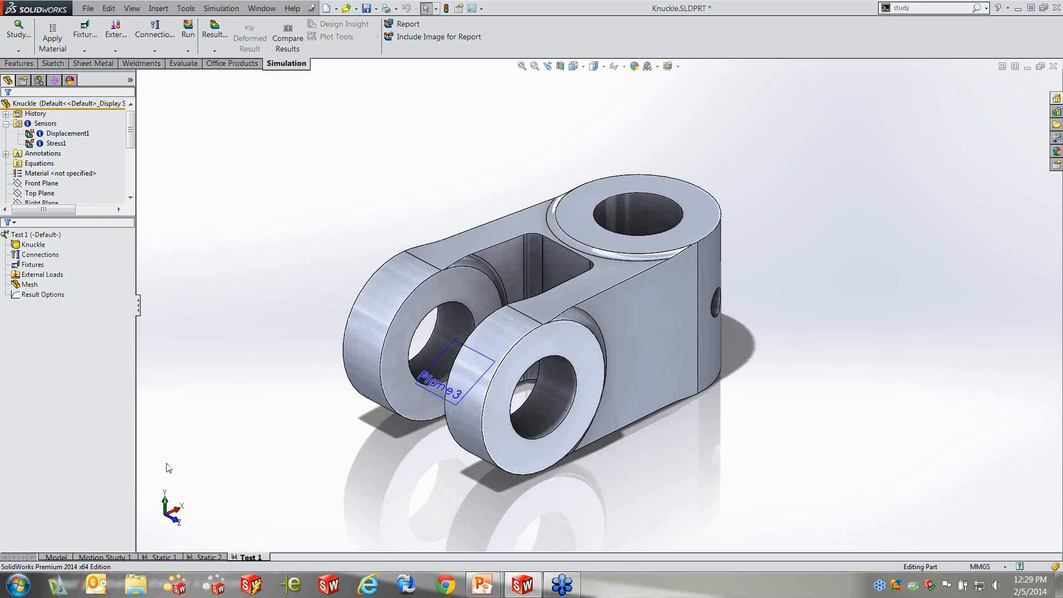
left_click(40, 193)
mouse_move(132, 124)
left_mouse_down()
mouse_move(132, 185)
mouse_move(133, 107)
left_mouse_up()
left_click_drag(110, 215, 110, 279)
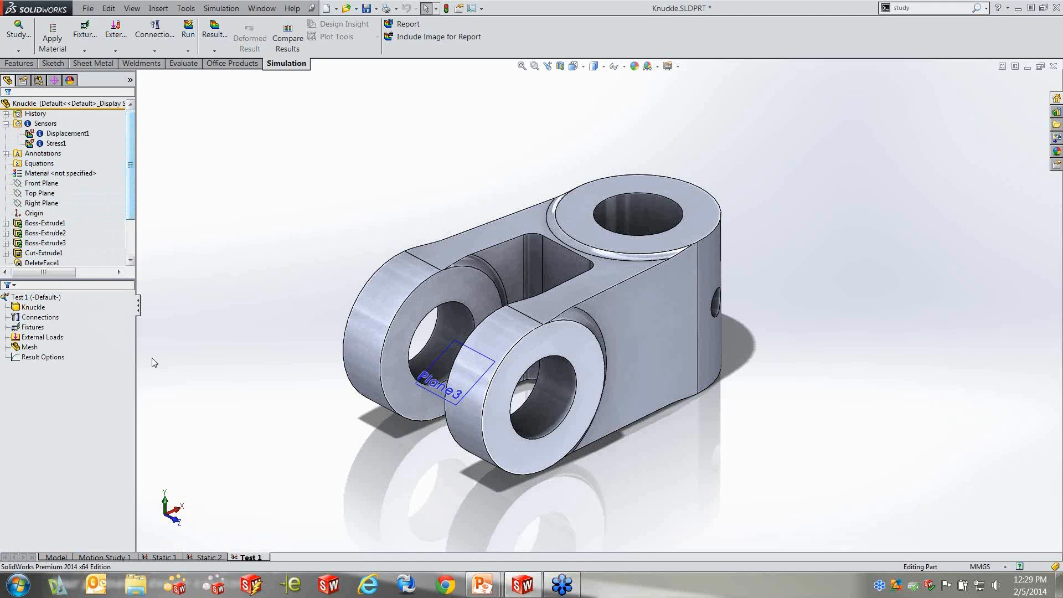
Examine the items in the Test 1 study tree and the commands available for the Knuckle body without applying any
left_click(34, 307)
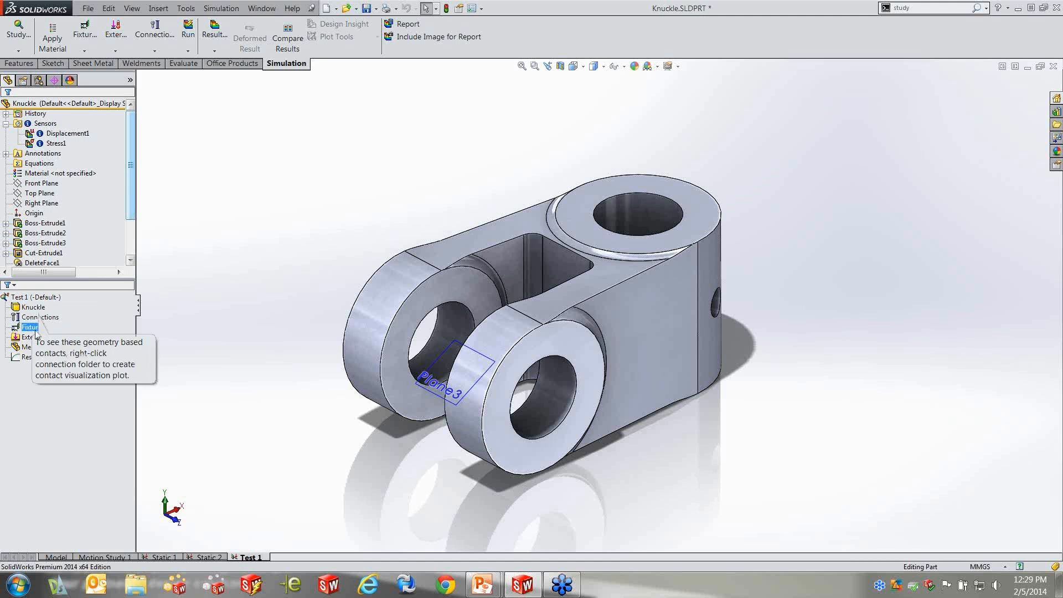
left_click(35, 298)
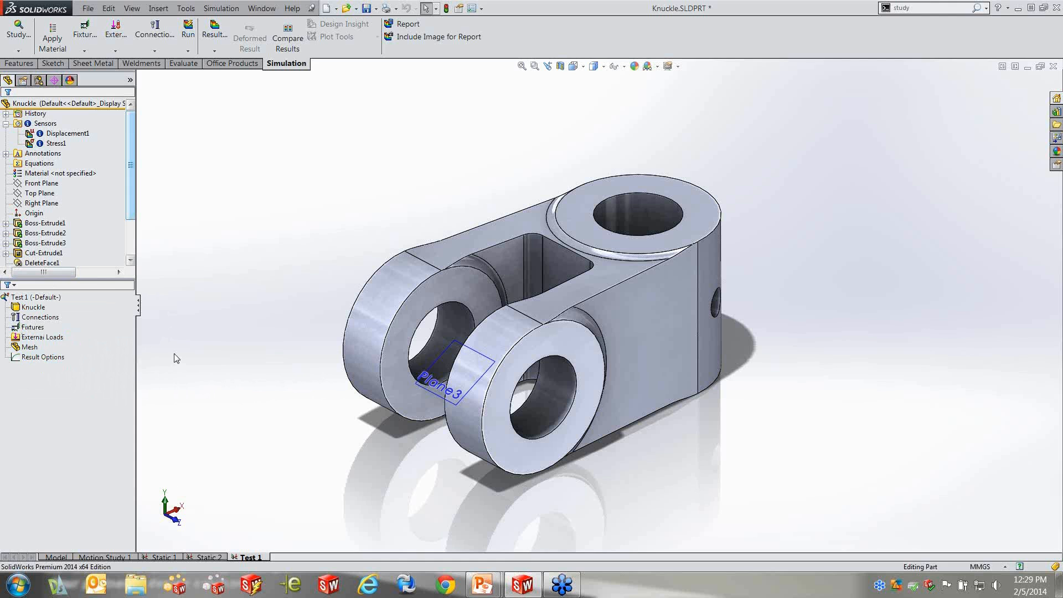
left_click(40, 311)
left_click(216, 345)
left_click(31, 317)
left_click(33, 299)
left_click(33, 307)
right_click(34, 308)
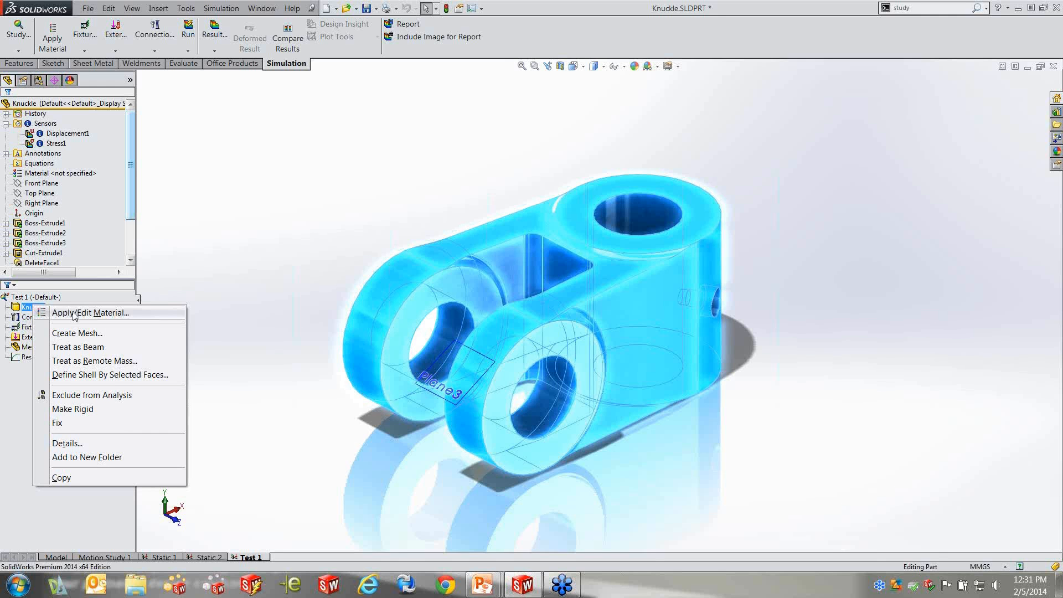
left_click(194, 206)
left_click(68, 175)
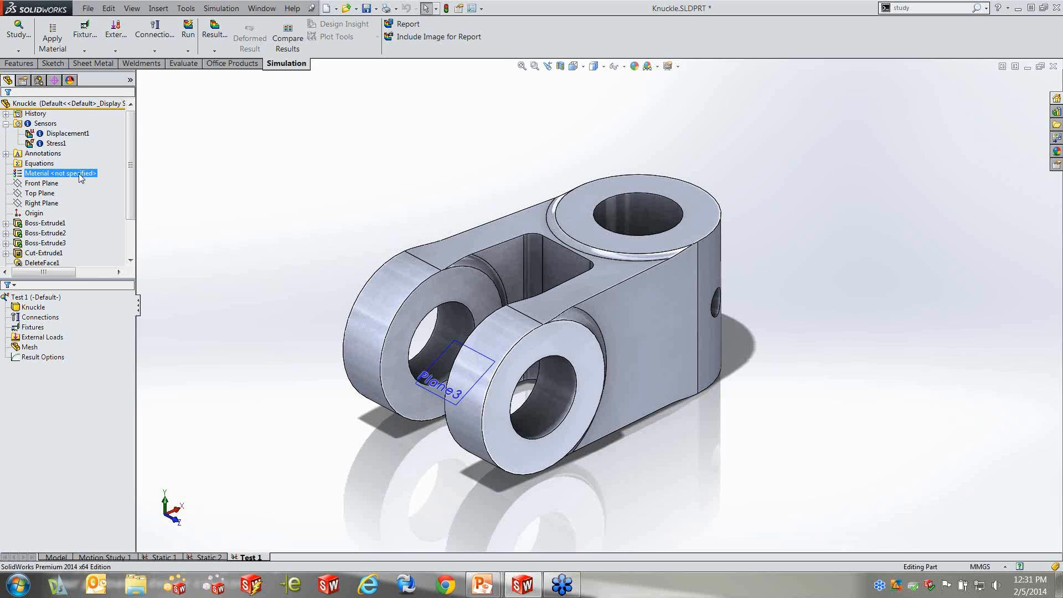
Apply Alloy Steel from the Steel category of SolidWorks Materials to the Knuckle body in Test 1
right_click(30, 309)
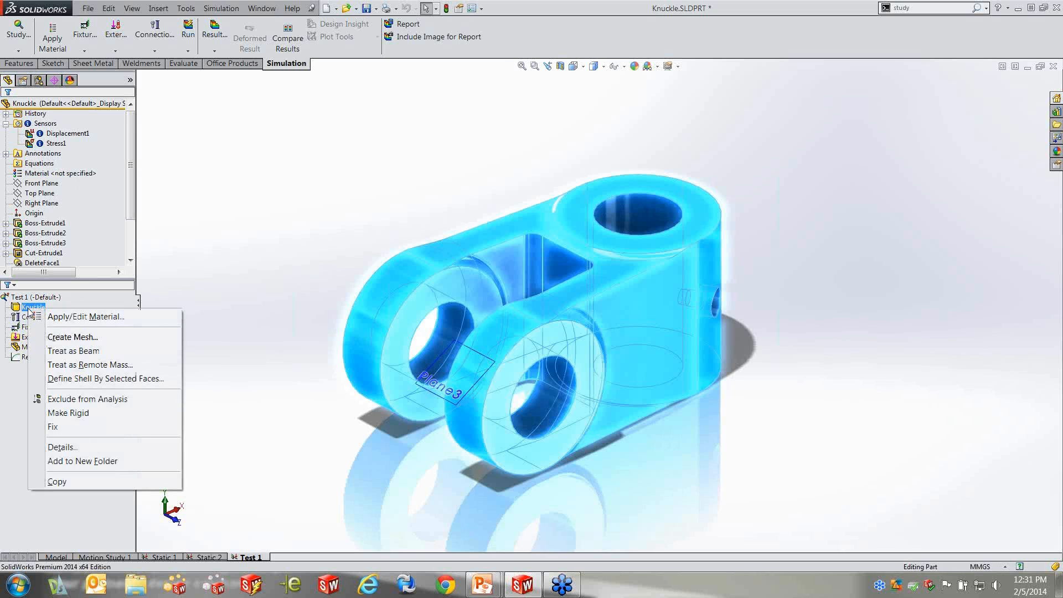
left_click(112, 317)
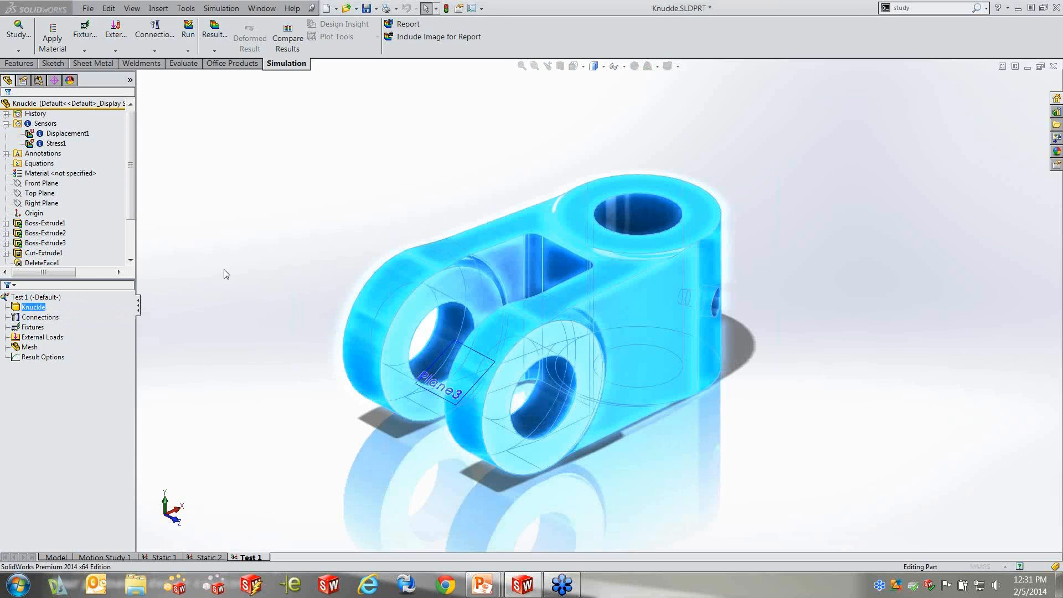
left_click_drag(226, 13, 487, 101)
left_click(286, 127)
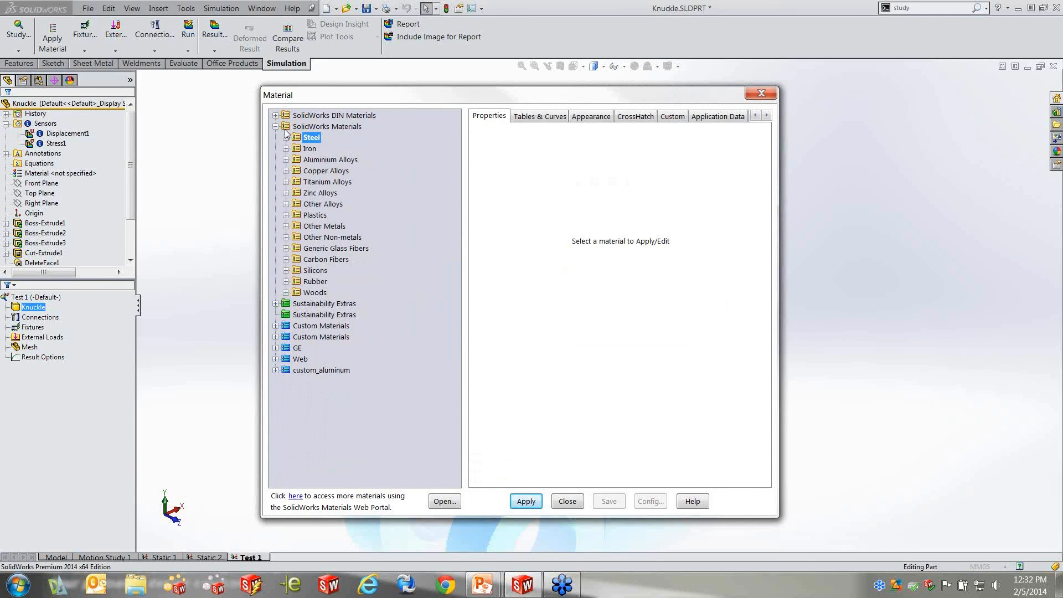
left_click(276, 127)
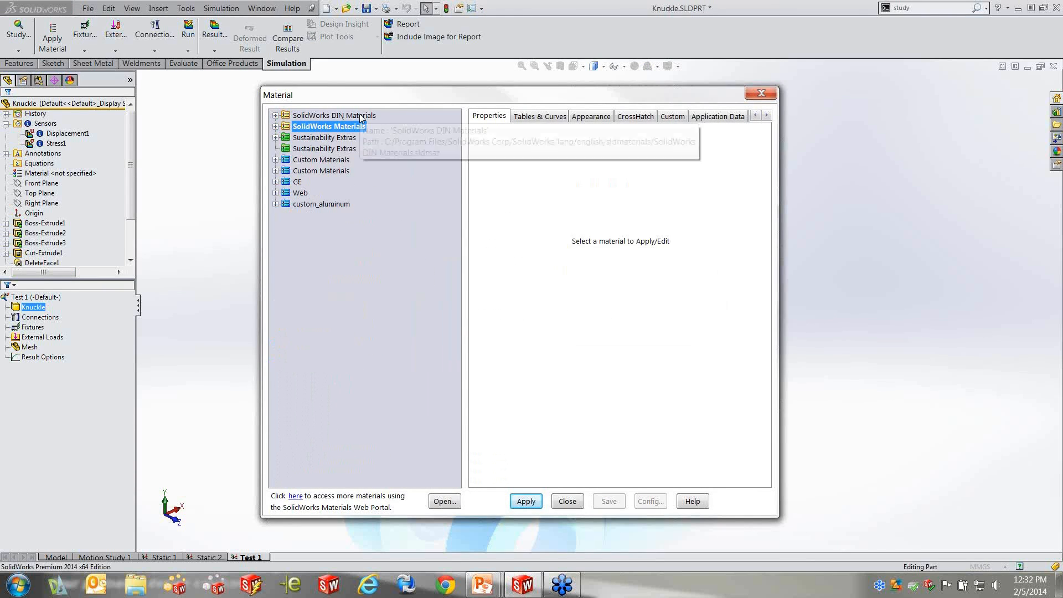
left_click(276, 127)
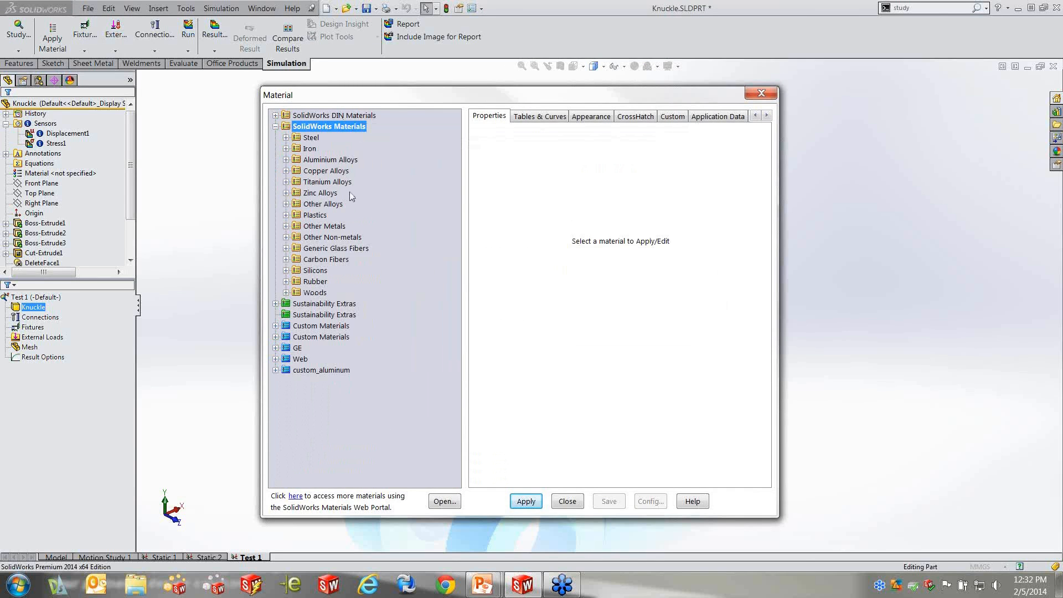
left_click(286, 138)
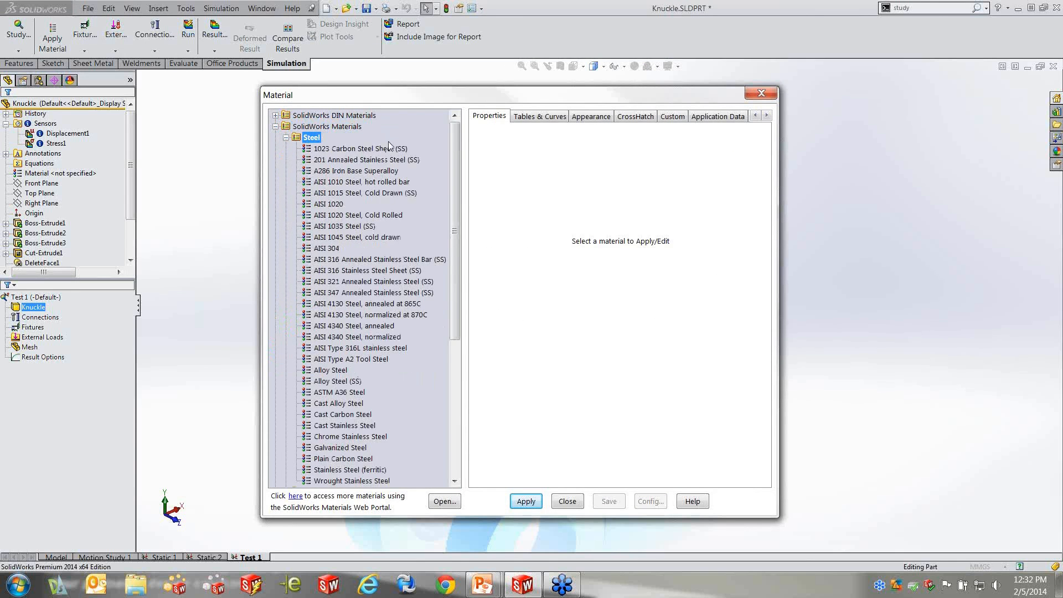
left_click(333, 371)
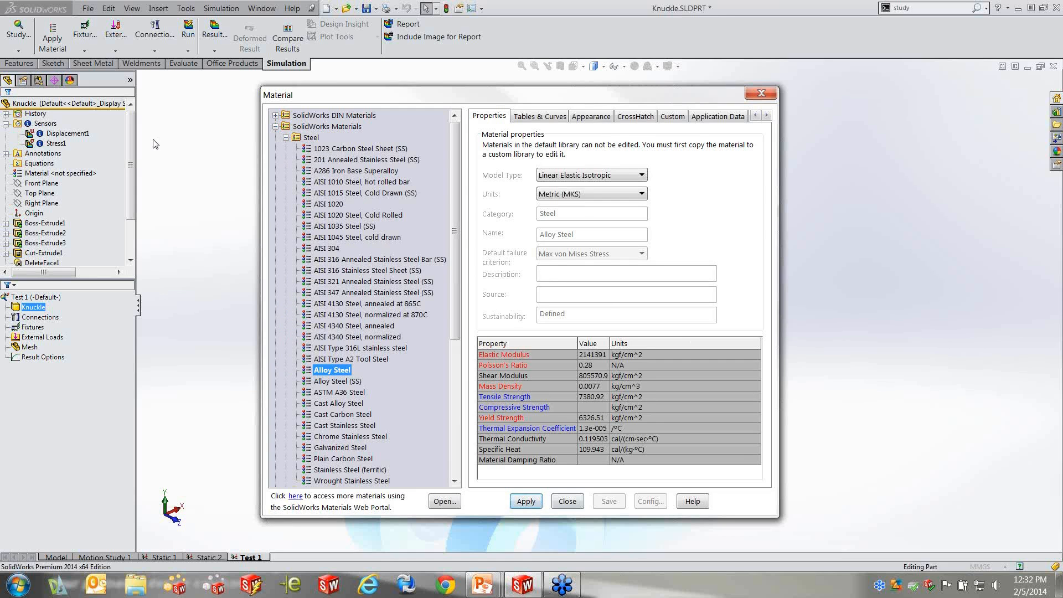
left_click(526, 501)
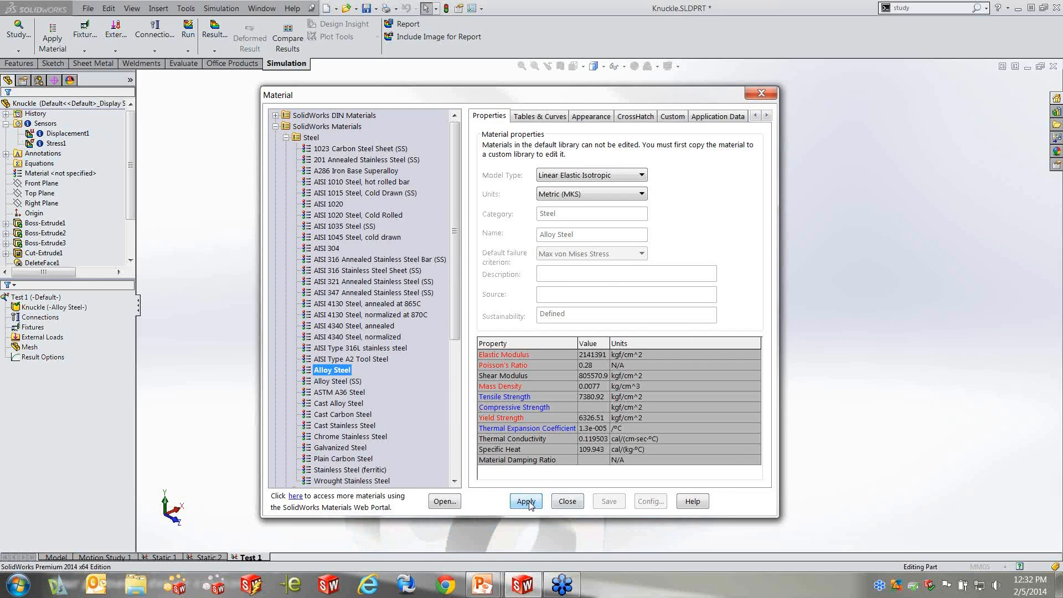
left_click(573, 503)
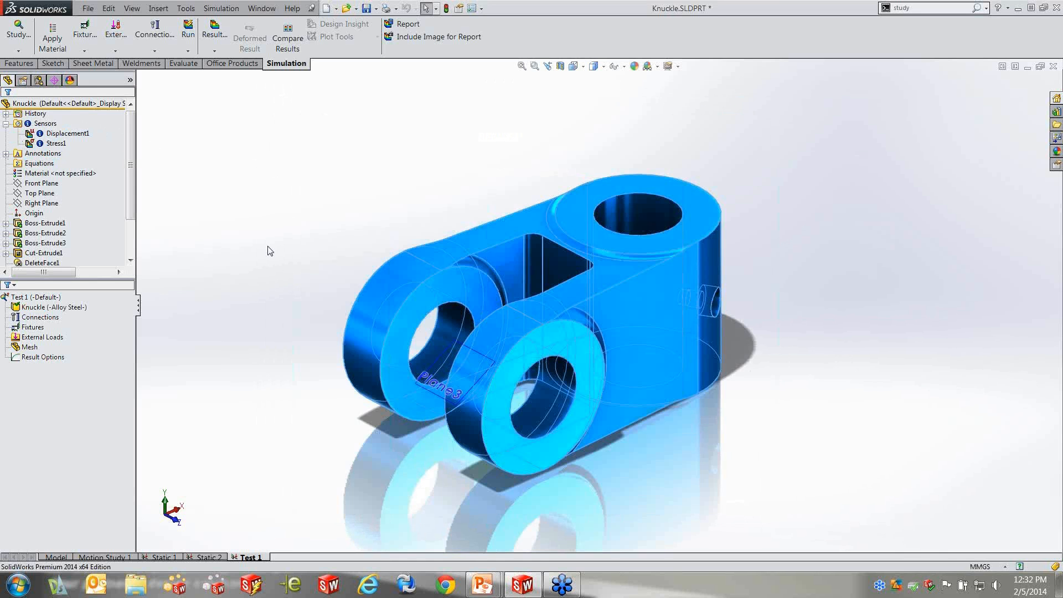
Compare the Knuckle body's material in the Test 1 study tree with the part's material entry in the feature tree
left_click(72, 307)
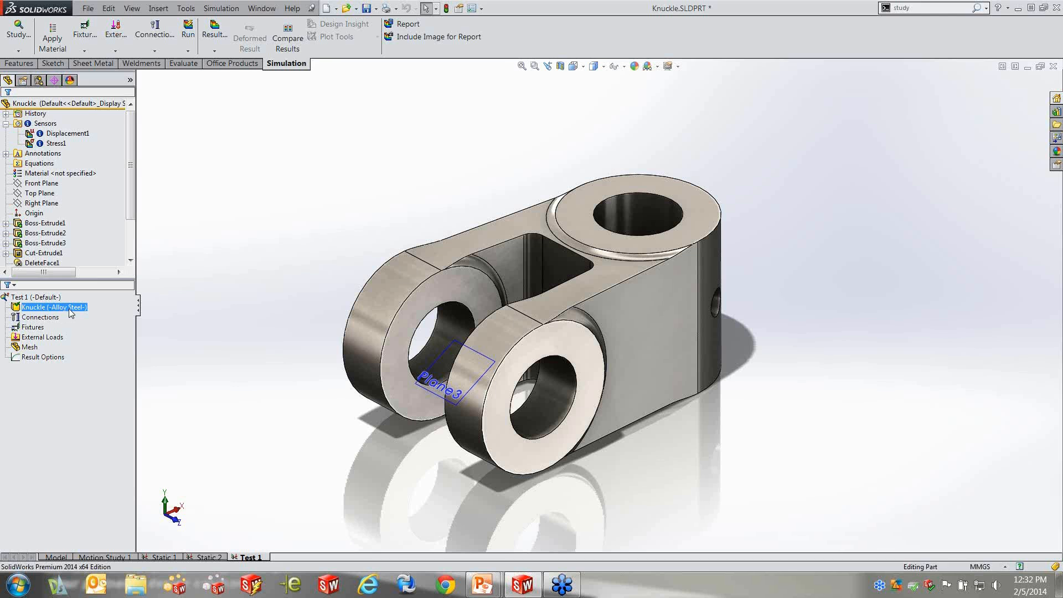
left_click(81, 173)
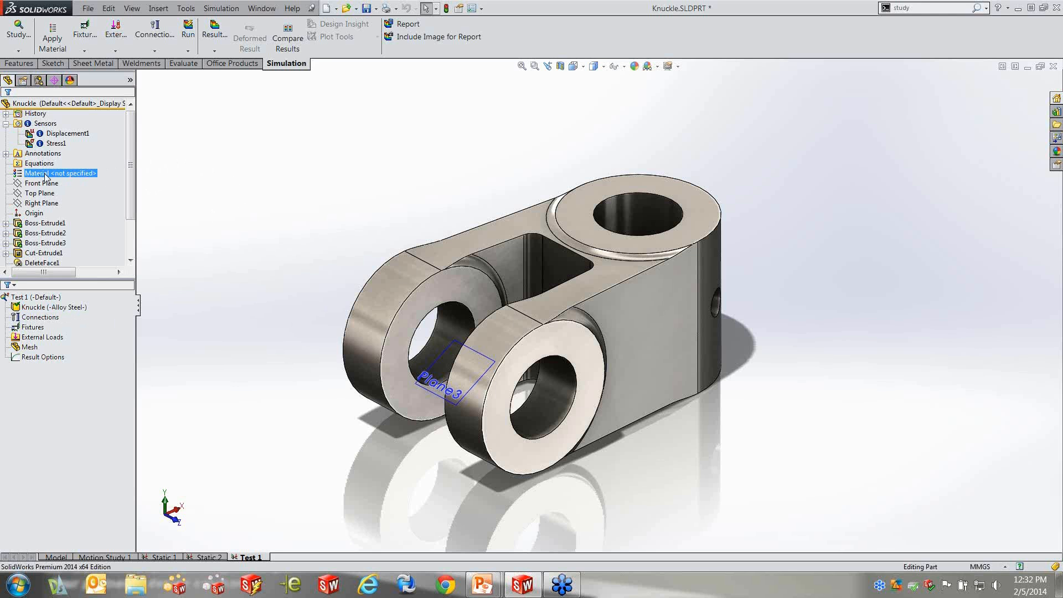
left_click(49, 307)
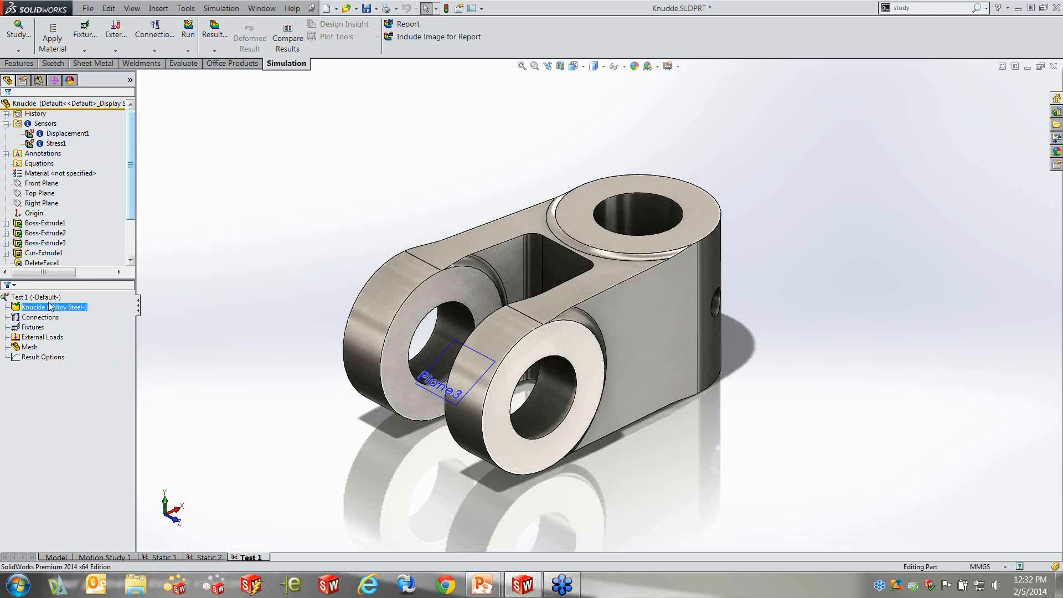
left_click(57, 299)
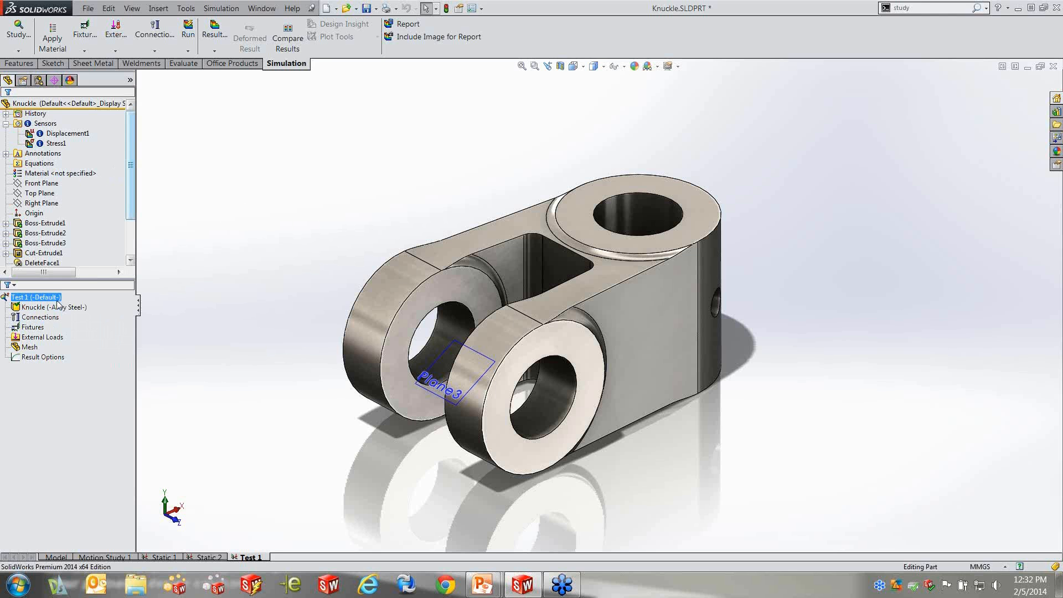
left_click(55, 306)
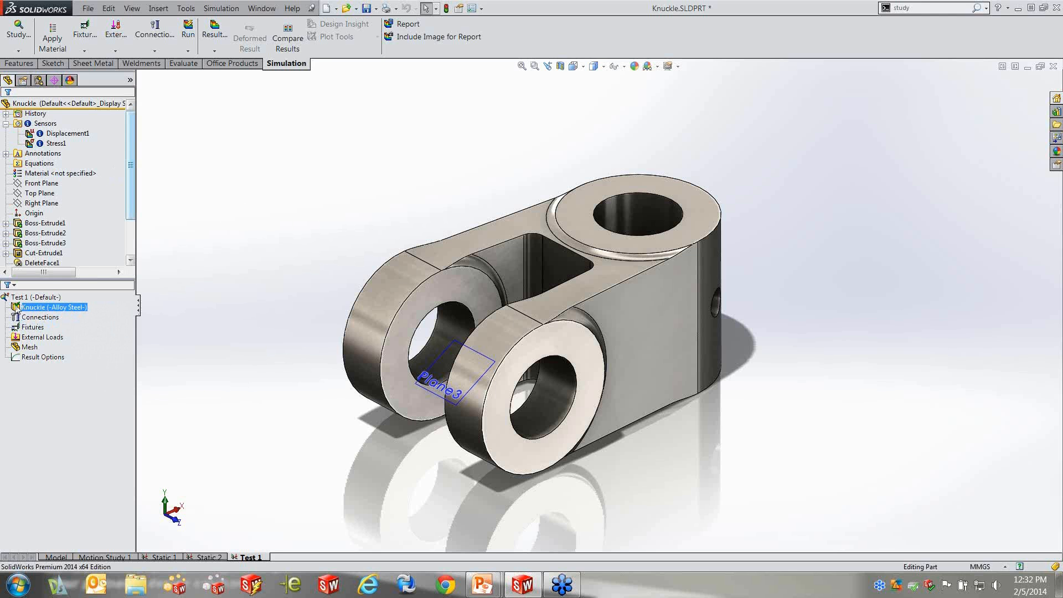
left_click(179, 309)
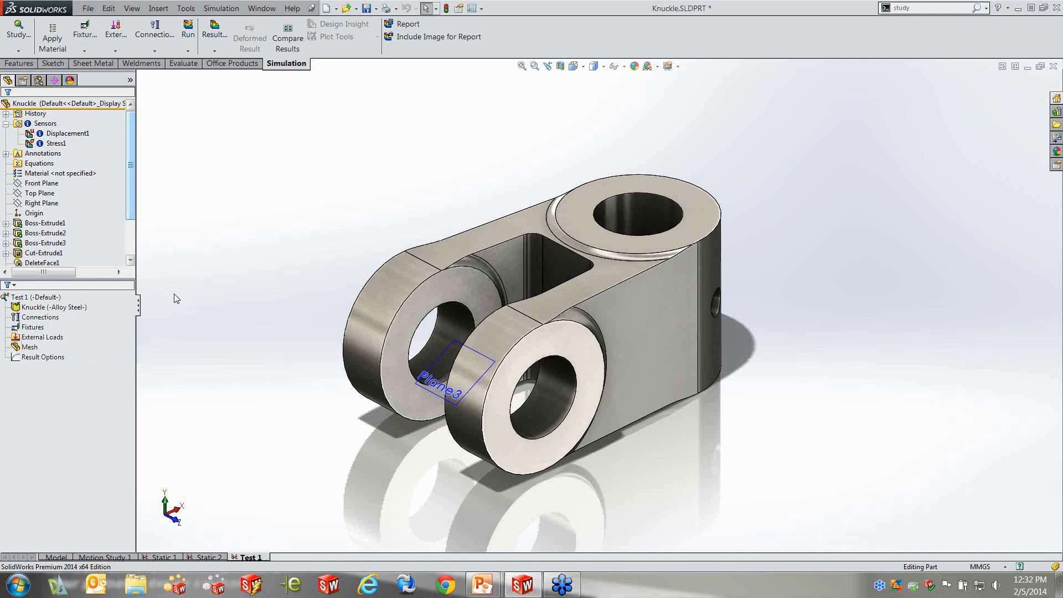
Review the contact and connector commands available for the Connections of Test 1 without running any
left_click(59, 327)
left_click(40, 318)
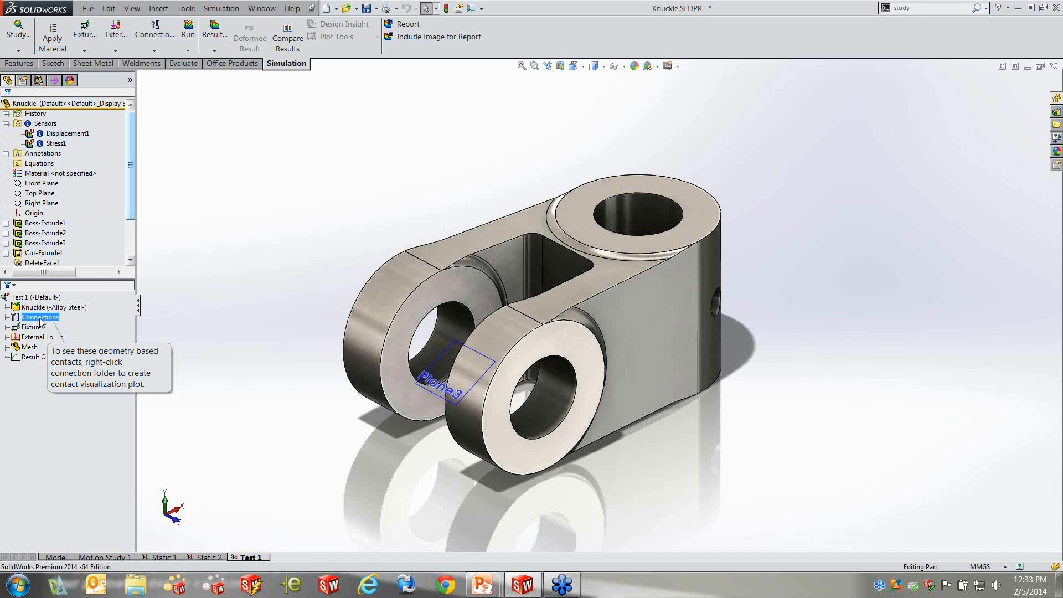
right_click(40, 319)
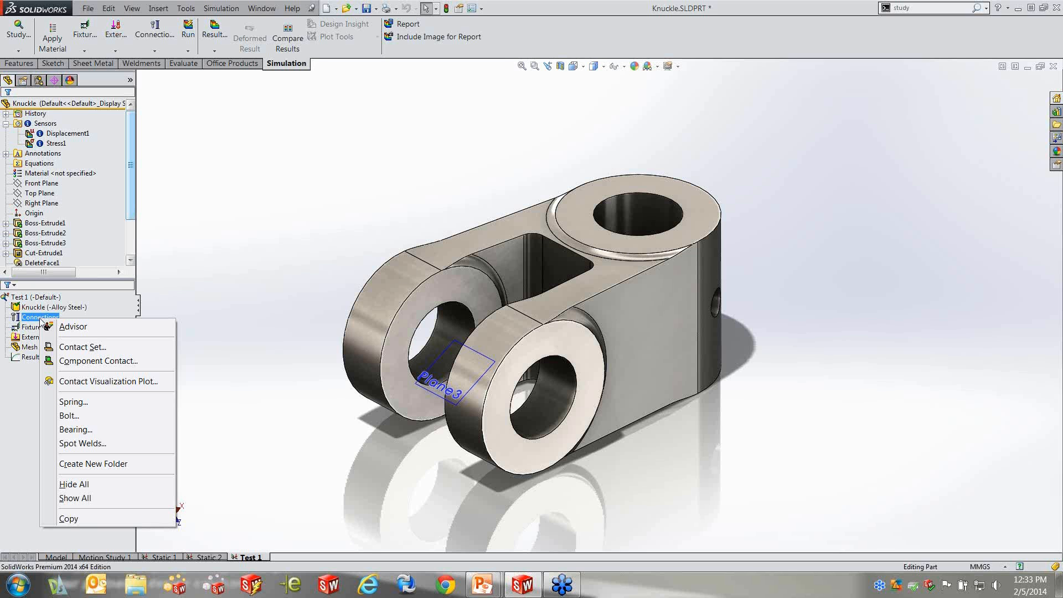
left_click(193, 216)
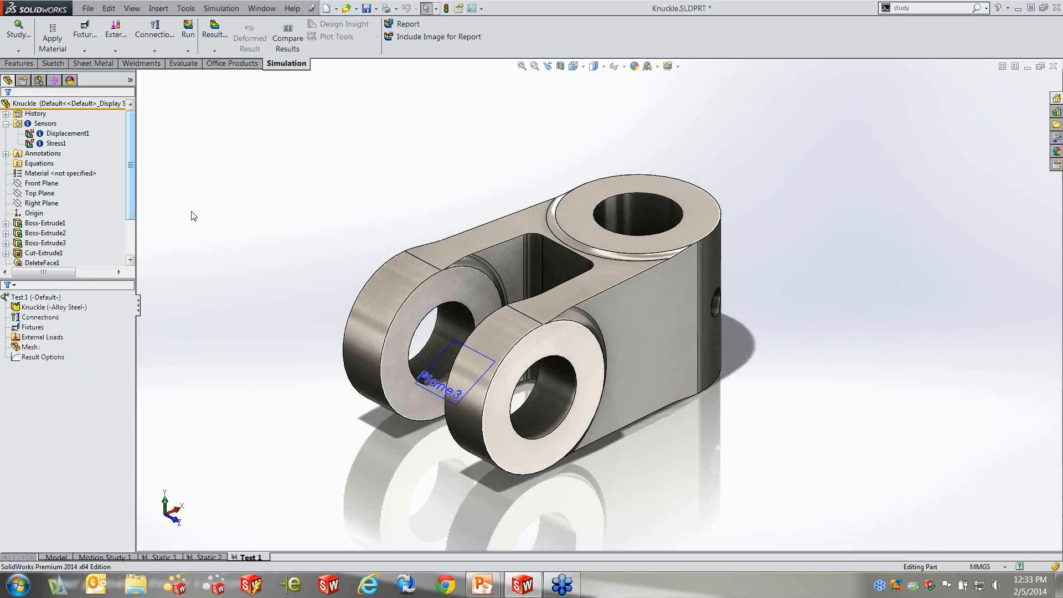
Start a Fixed Geometry fixture for Test 1 and examine the standard and advanced fixture types it offers
left_click(25, 327)
middle_click_drag(649, 367, 641, 357)
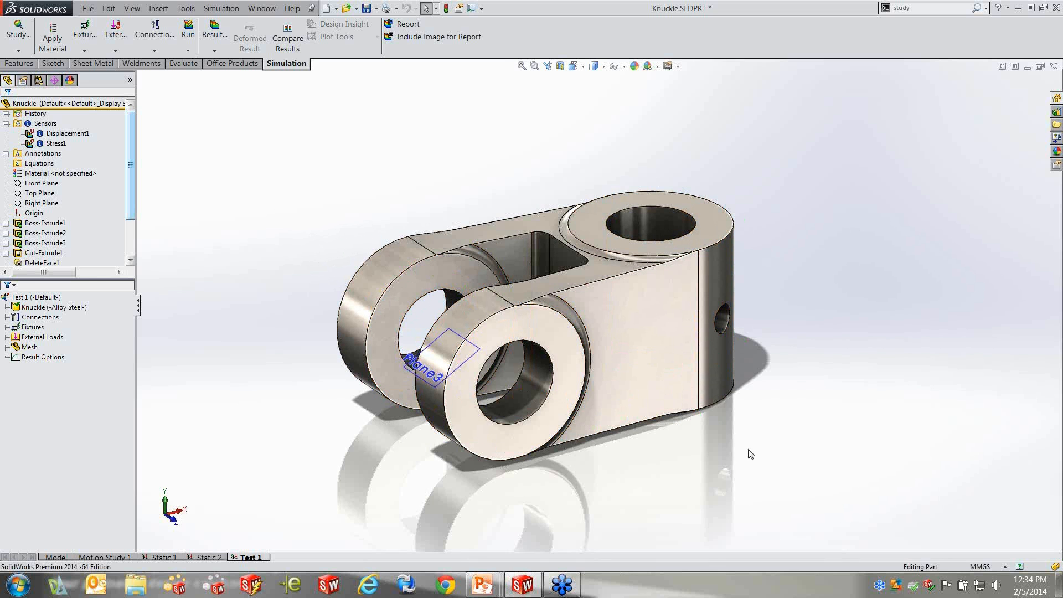
middle_click_drag(255, 238, 260, 263)
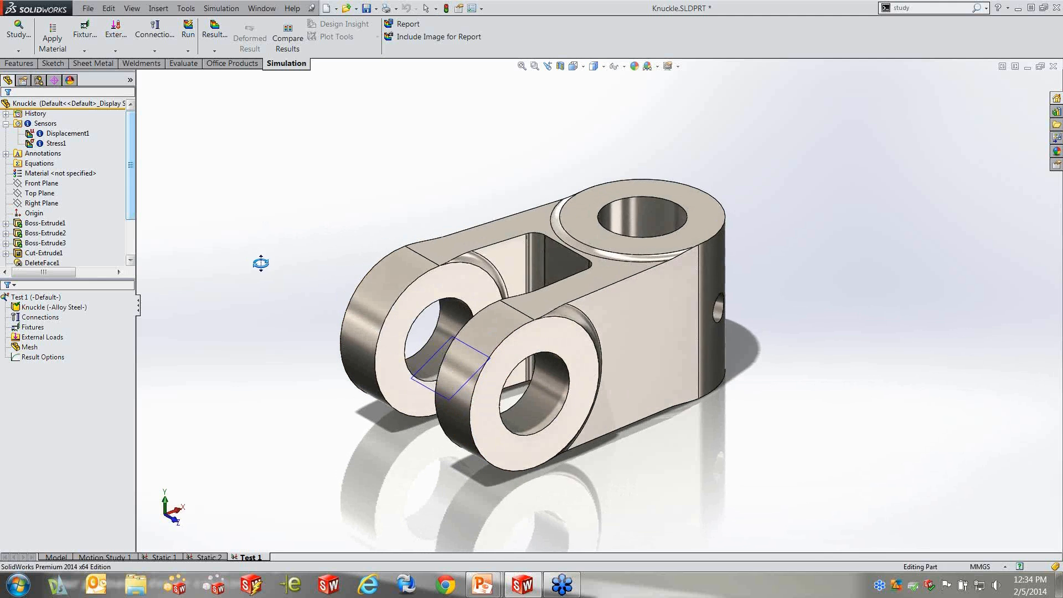
right_click(30, 329)
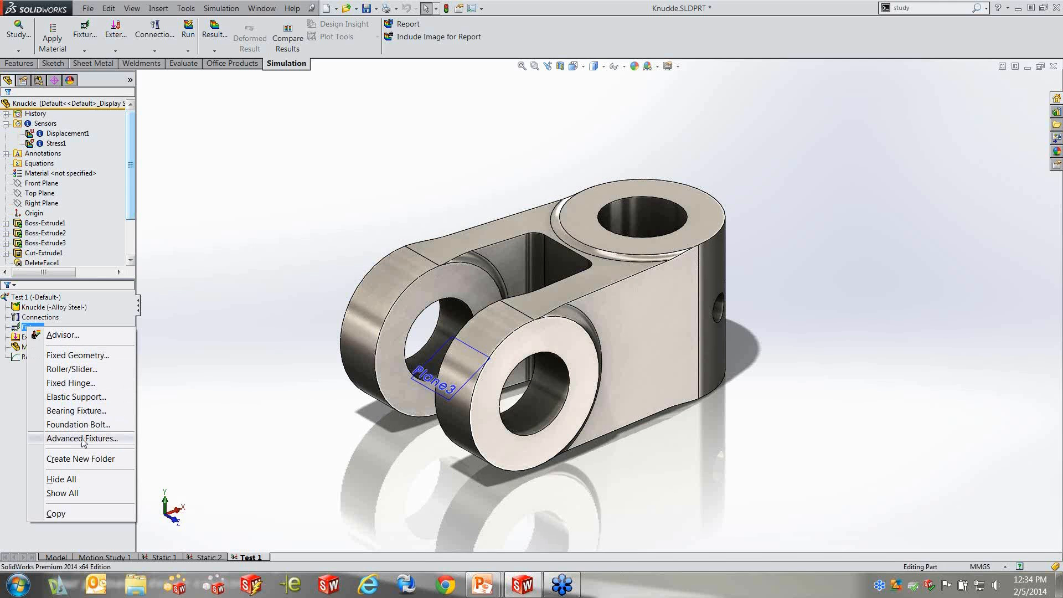
left_click(86, 356)
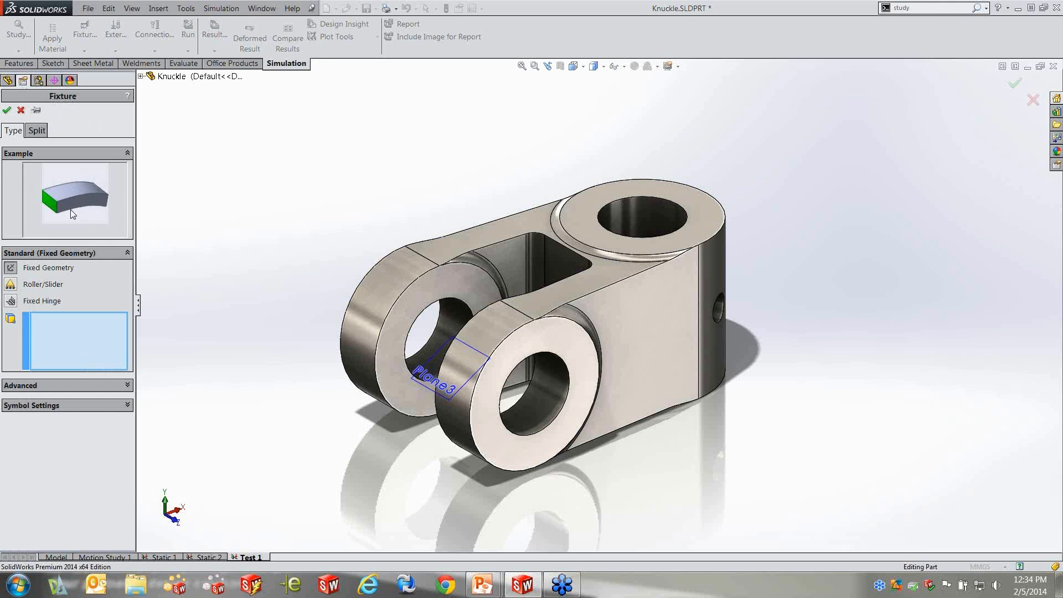
left_click(11, 302)
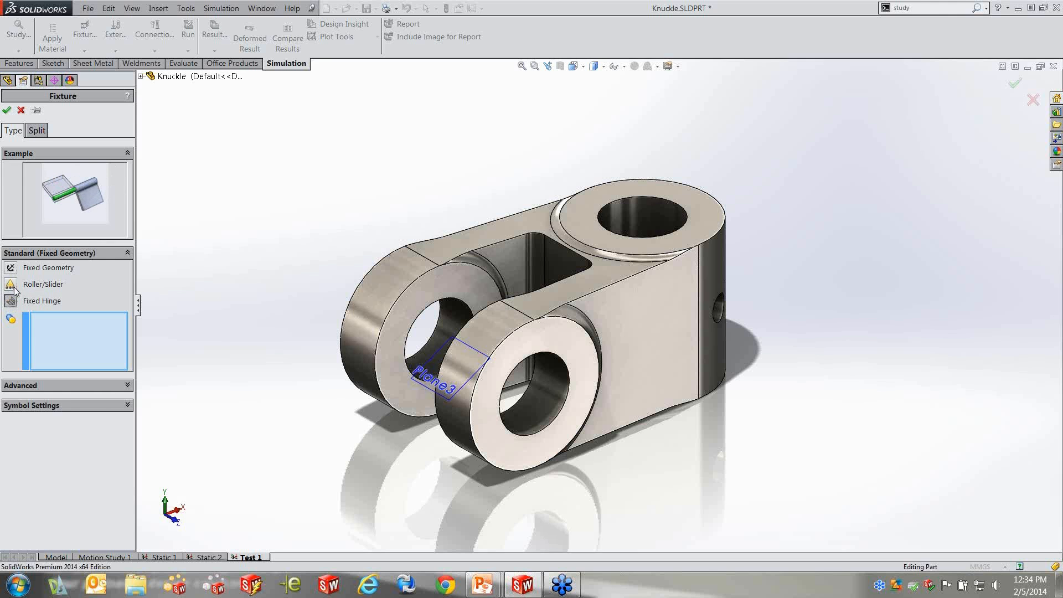
left_click(11, 285)
left_click(11, 301)
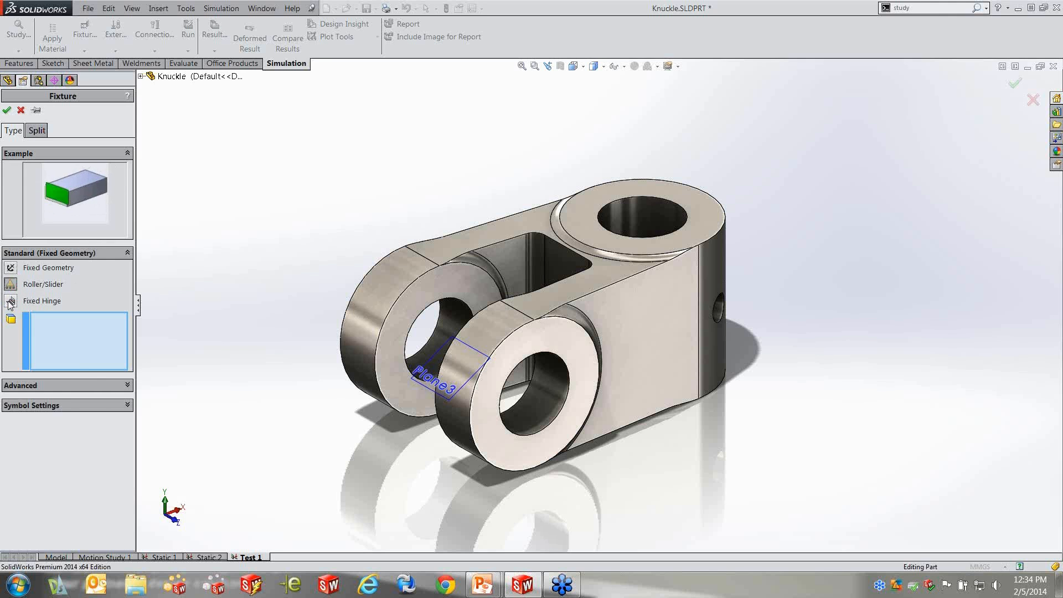
left_click(119, 384)
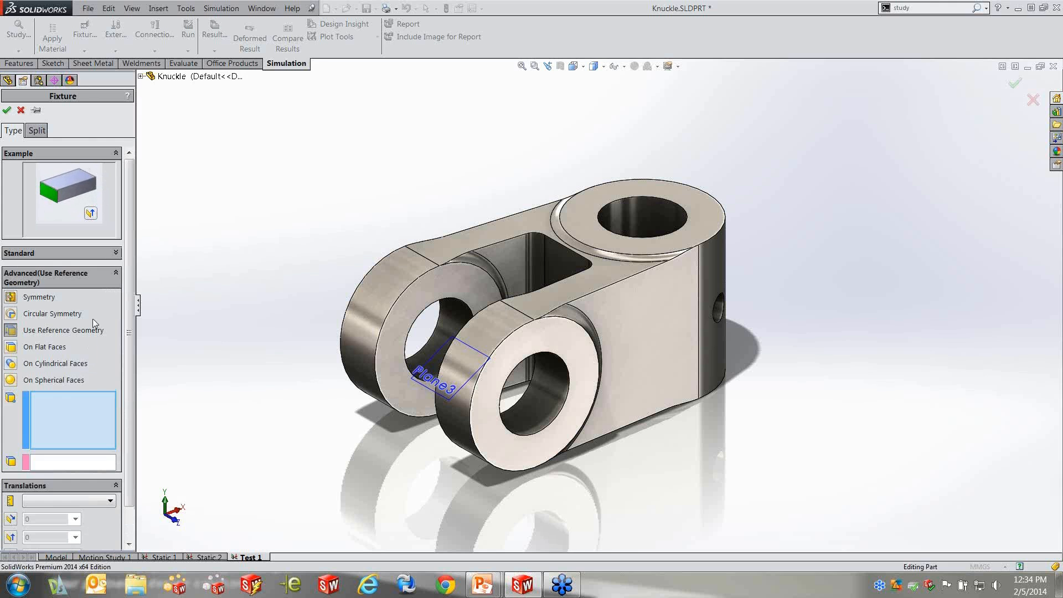
left_click(117, 273)
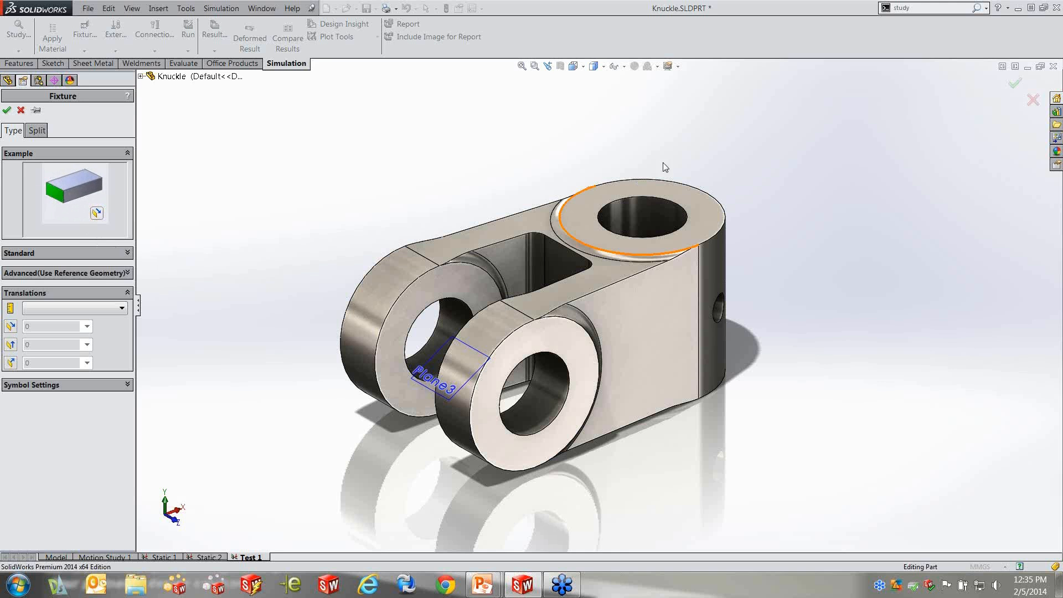
Apply a standard Fixed Hinge fixture to the inner cylindrical face of the knuckle's large vertical hole
left_click(110, 252)
left_click(11, 301)
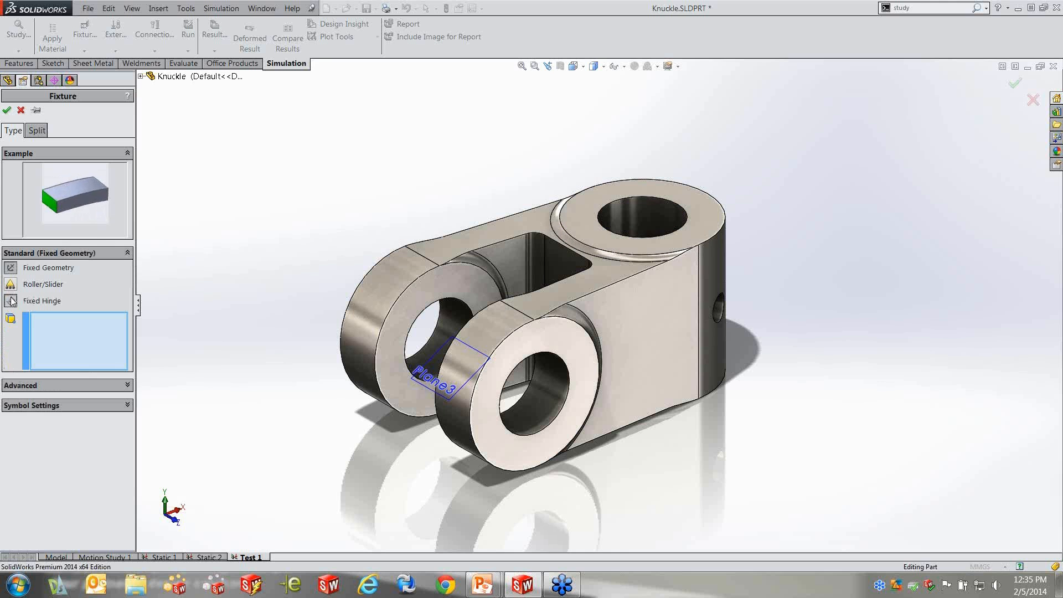
left_click(656, 218)
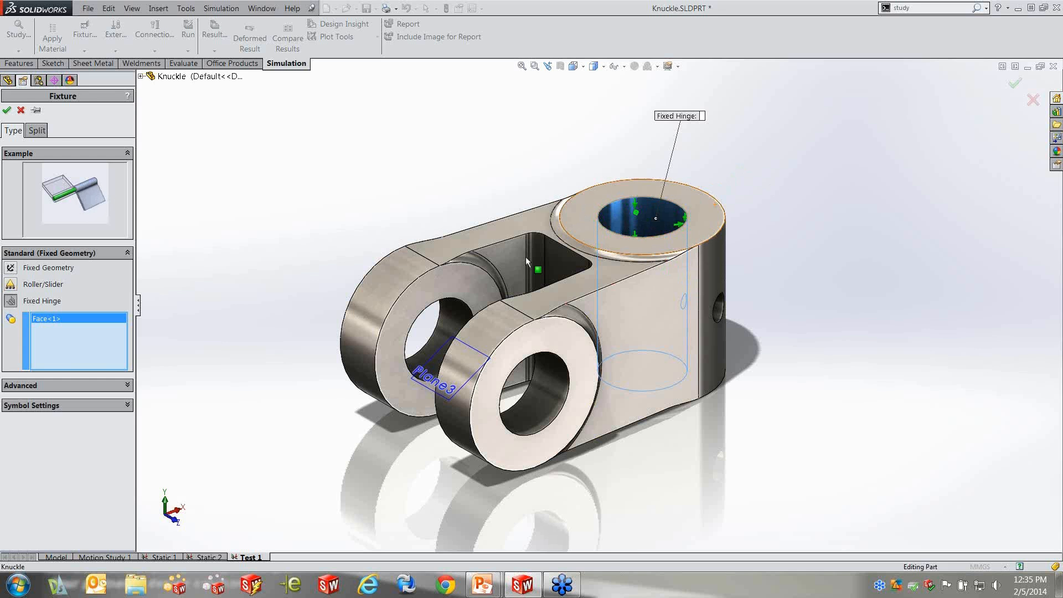
left_click(7, 110)
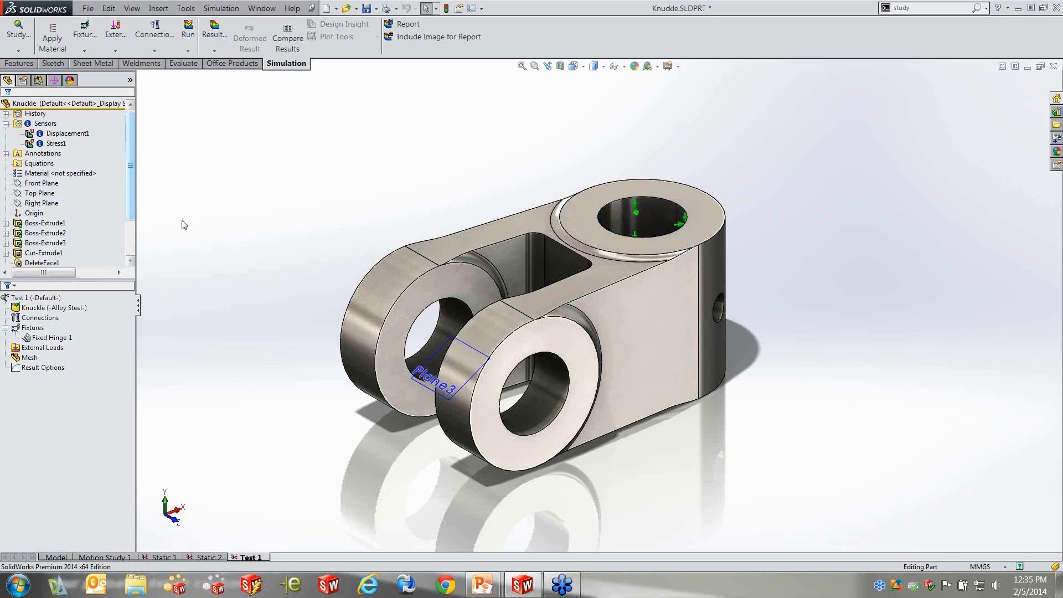
Rename the fixed hinge fixture in the Test 1 study tree as "Pin restraint"
left_click(53, 338)
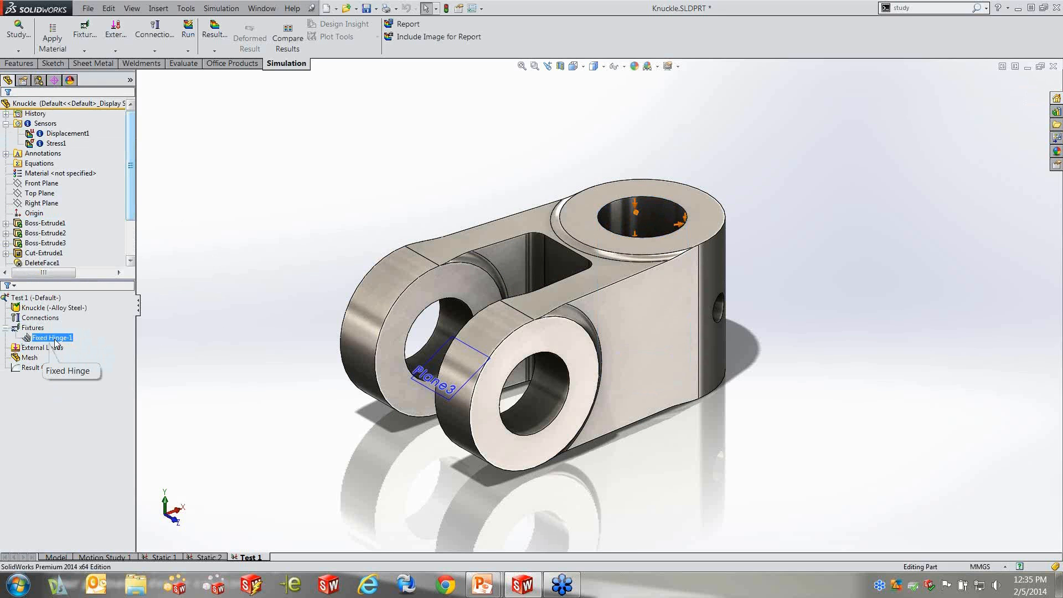
left_click(54, 344)
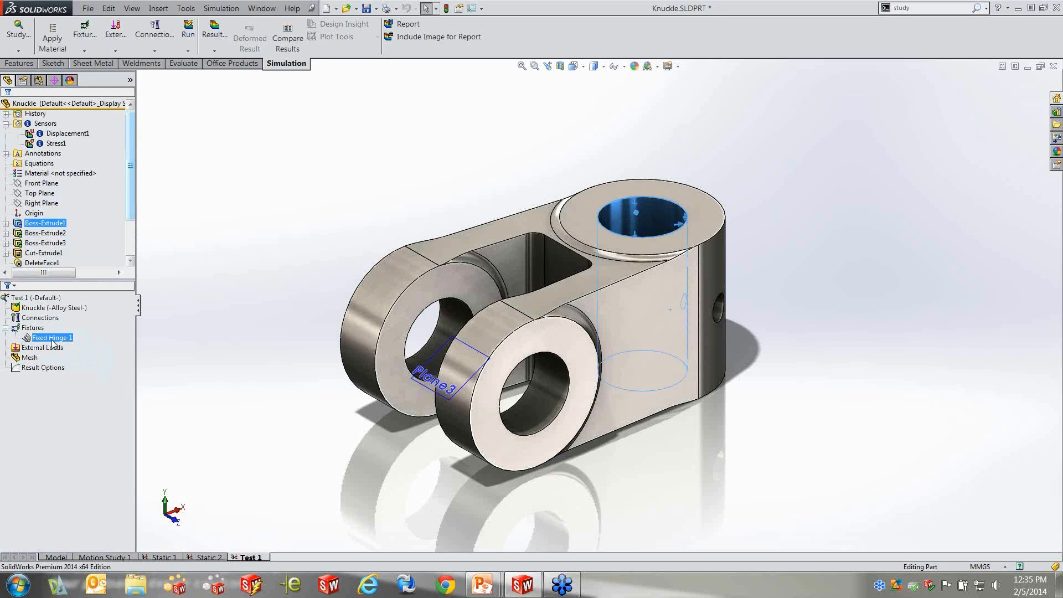
left_click(49, 339)
type("Pin restraint")
key("Return")
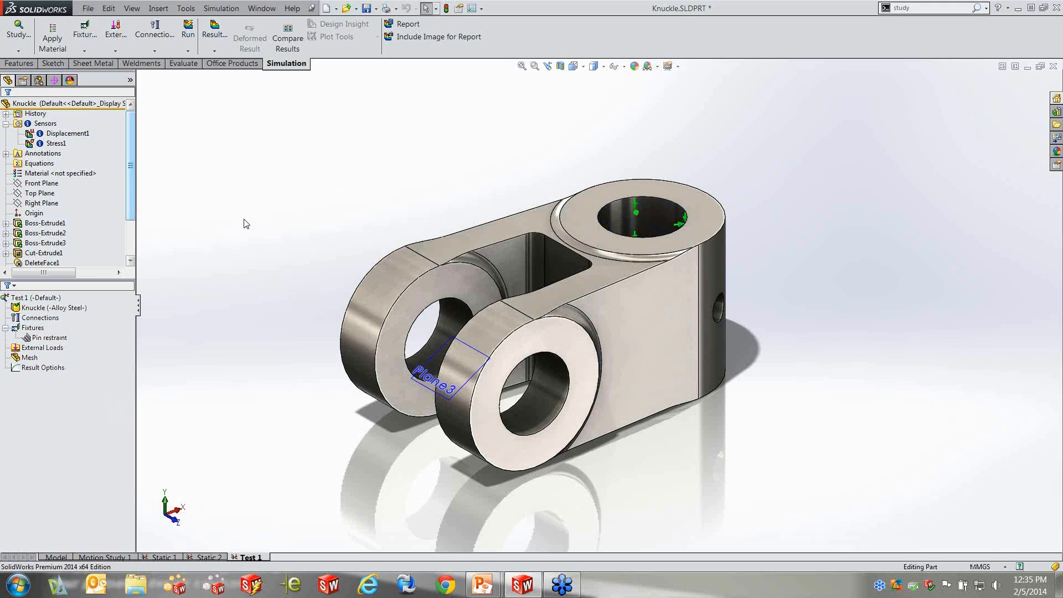
Apply an advanced On Flat Faces fixture with 0 translation normal to the ring faces at both ends of the knuckle's large vertical hole
right_click(36, 330)
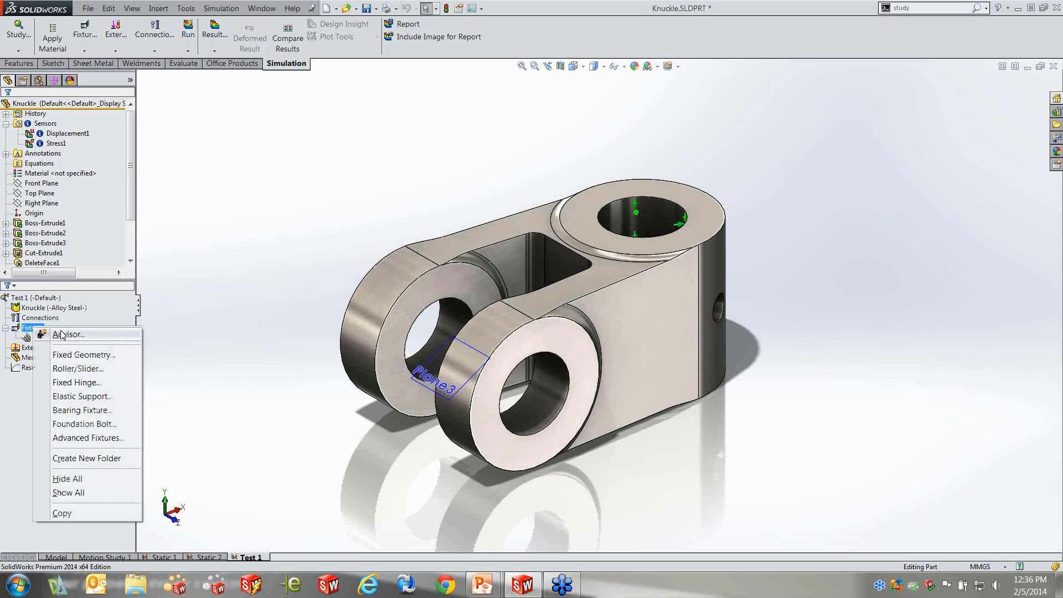
left_click(94, 356)
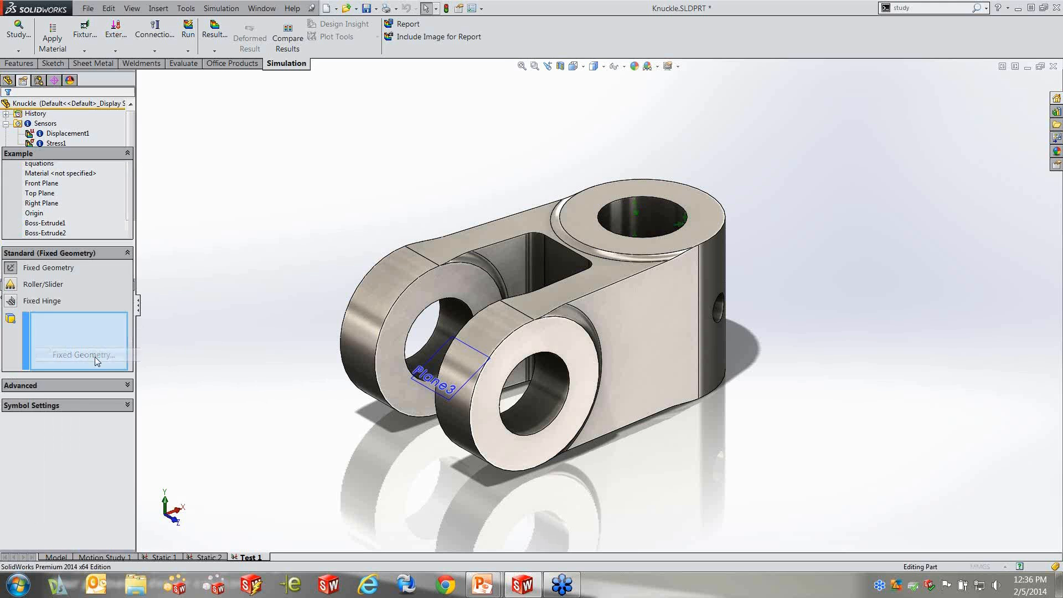
left_click(38, 384)
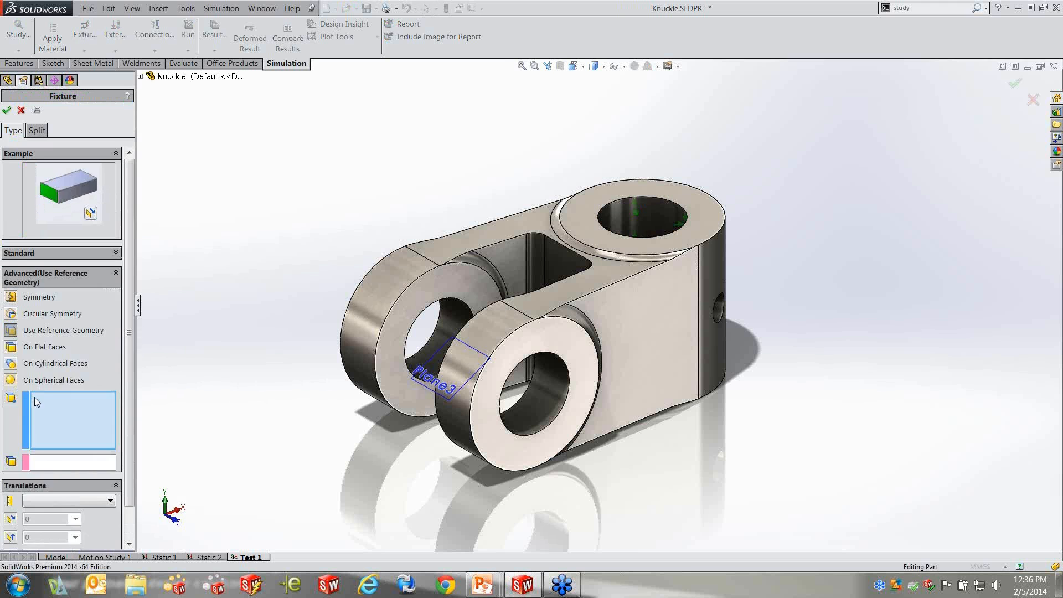
left_click(10, 347)
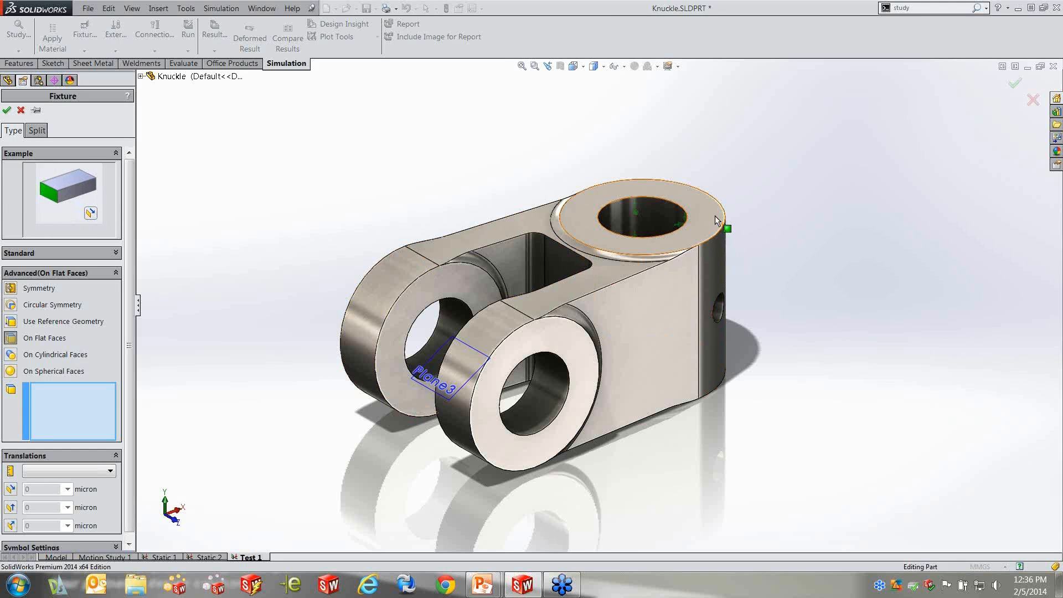
left_click(714, 216)
middle_click_drag(745, 296, 786, 171)
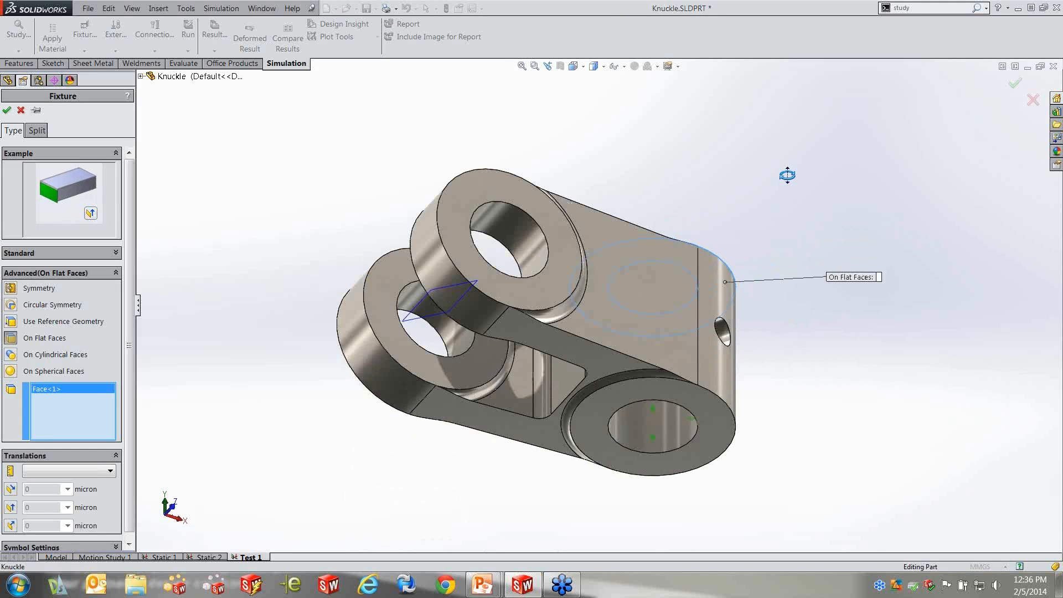
left_click(723, 423)
left_click(11, 525)
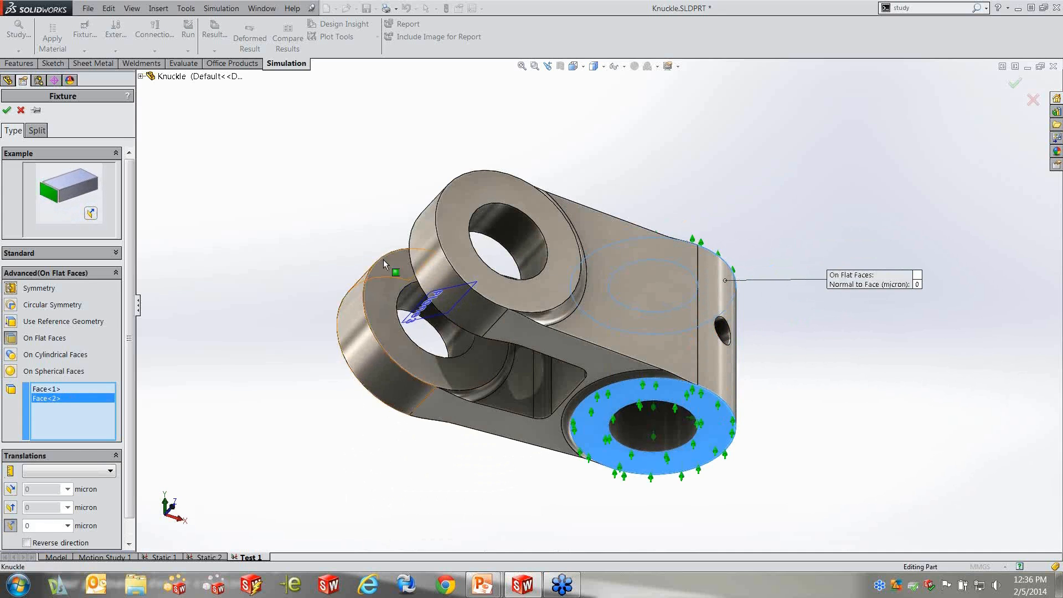
middle_click_drag(357, 147, 351, 308)
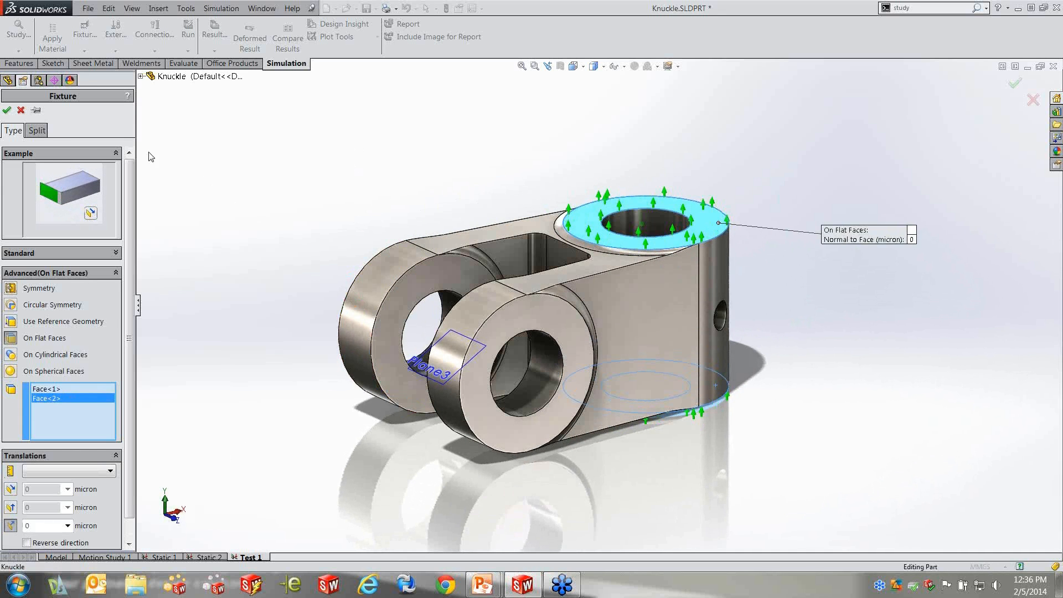
left_click(8, 110)
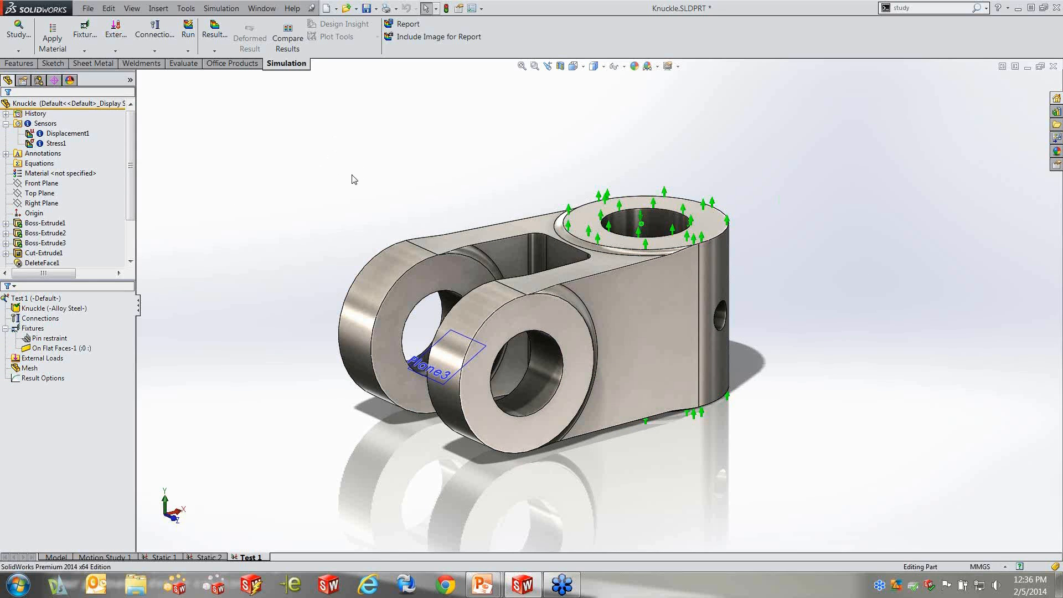
Check which faces the Pin restraint and flat-face fixtures act on in the Test 1 study
left_click(45, 349)
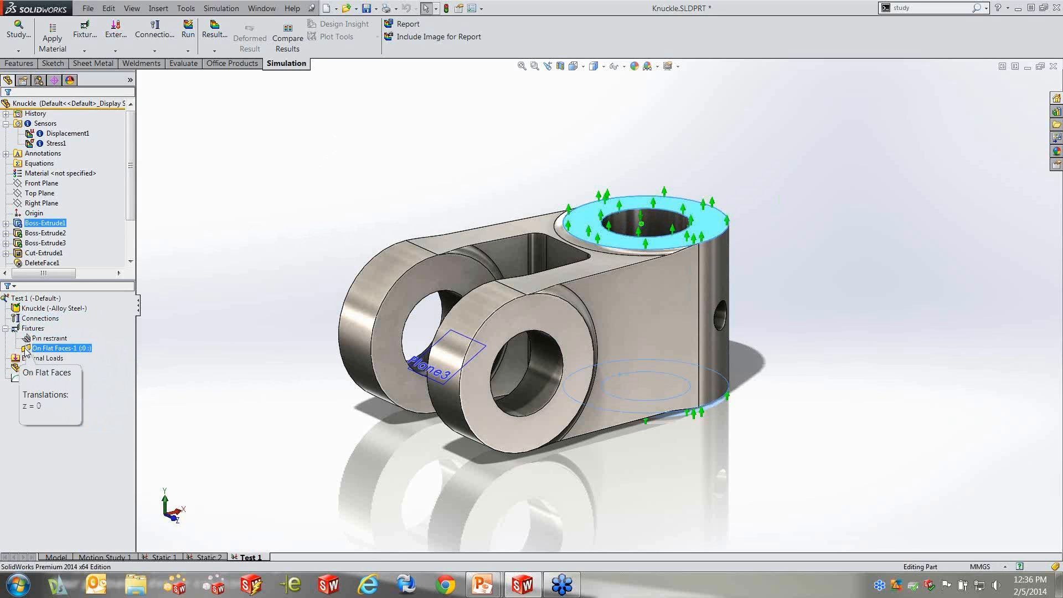
left_click(26, 340)
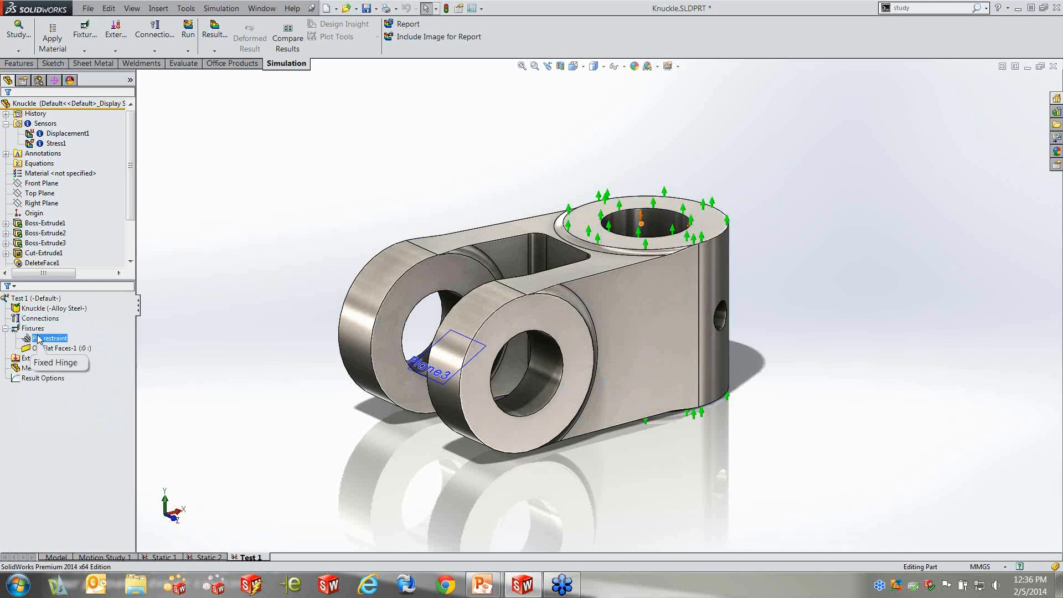
left_click(33, 358)
left_click(32, 353)
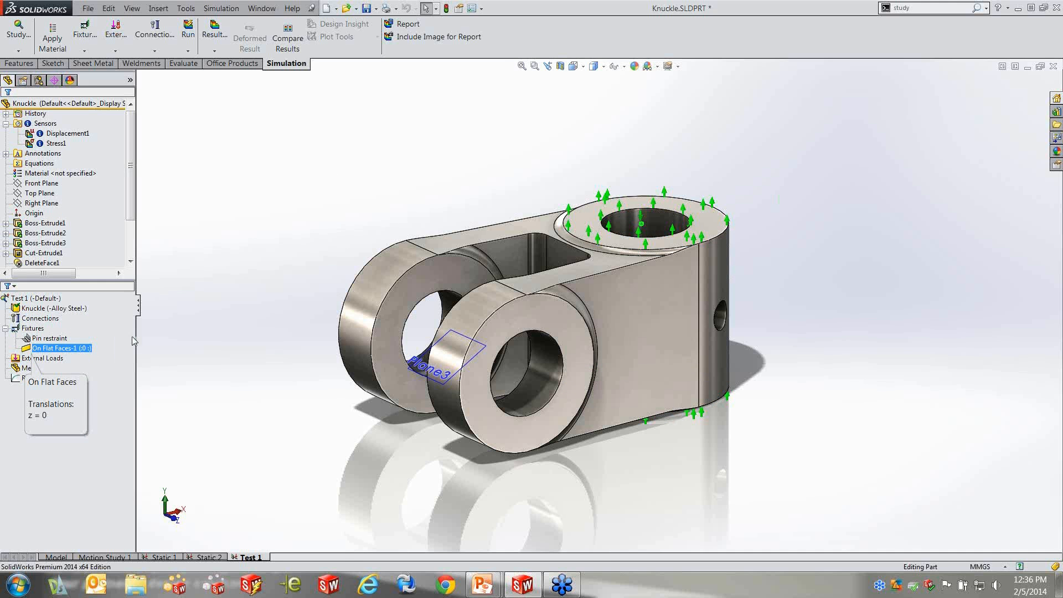
left_click(176, 339)
left_click(55, 378)
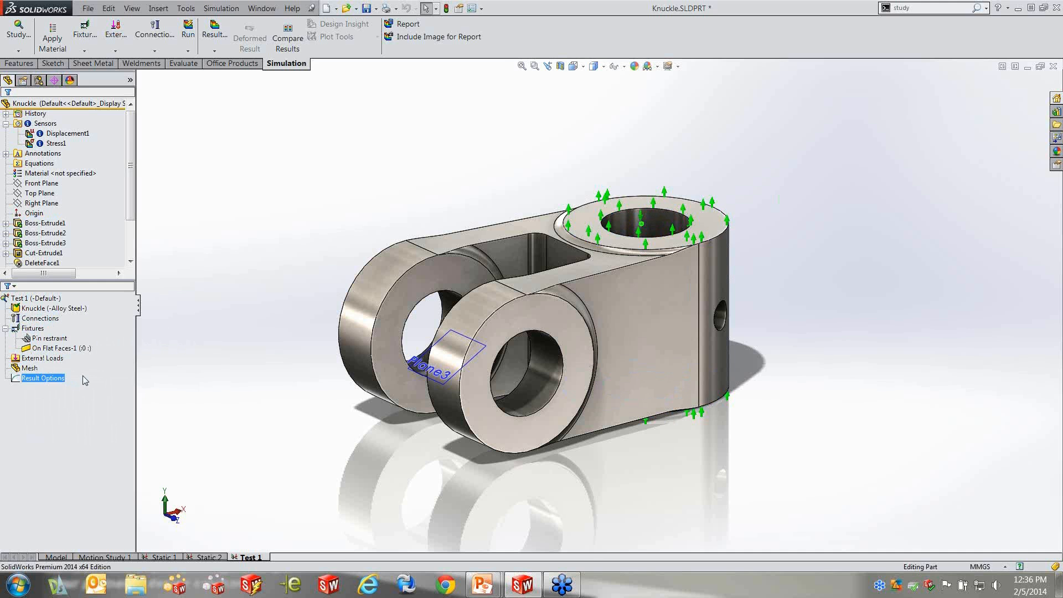
Start a force load for Test 1 on the inner cylindrical faces of both clevis arm holes
left_click(44, 359)
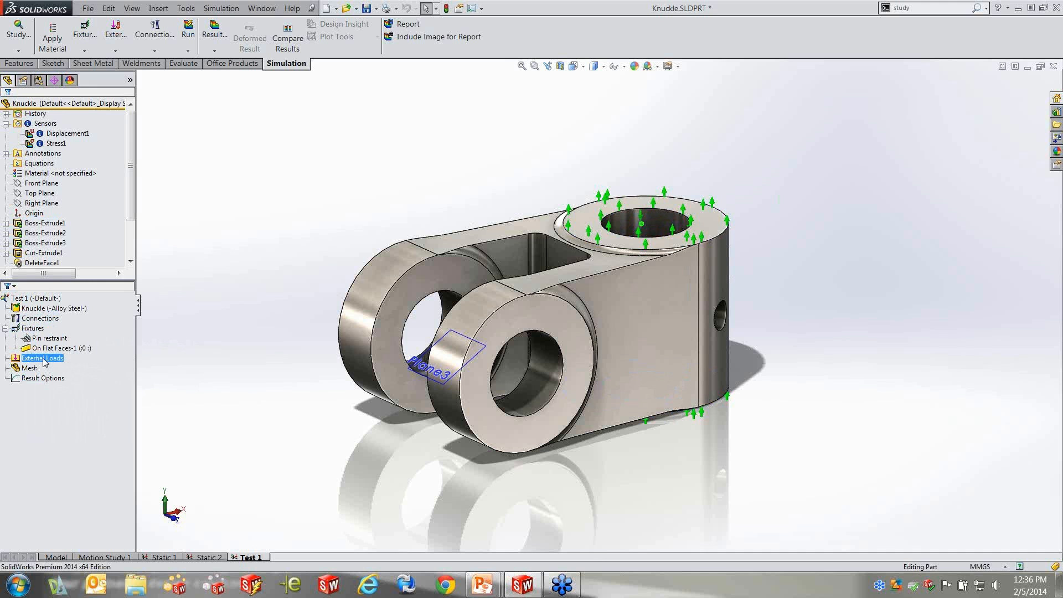
right_click(45, 359)
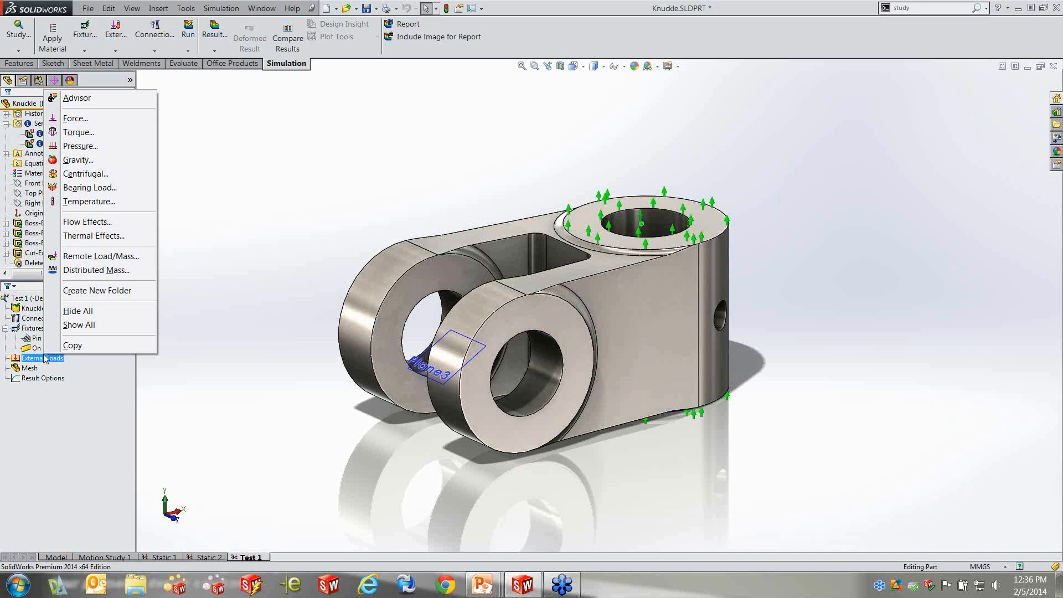
left_click(70, 120)
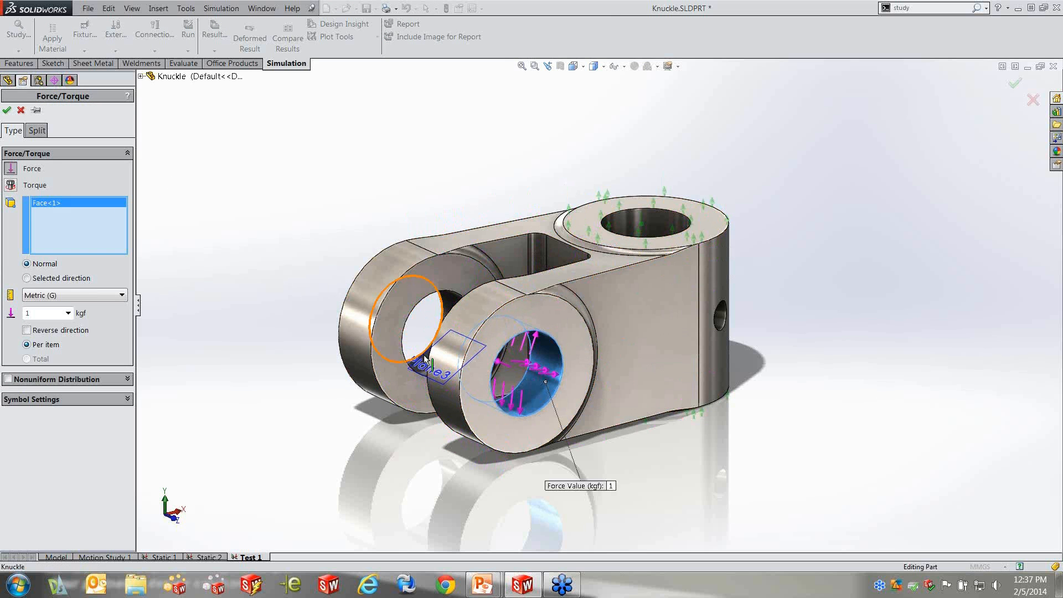
middle_click_drag(468, 324, 499, 348)
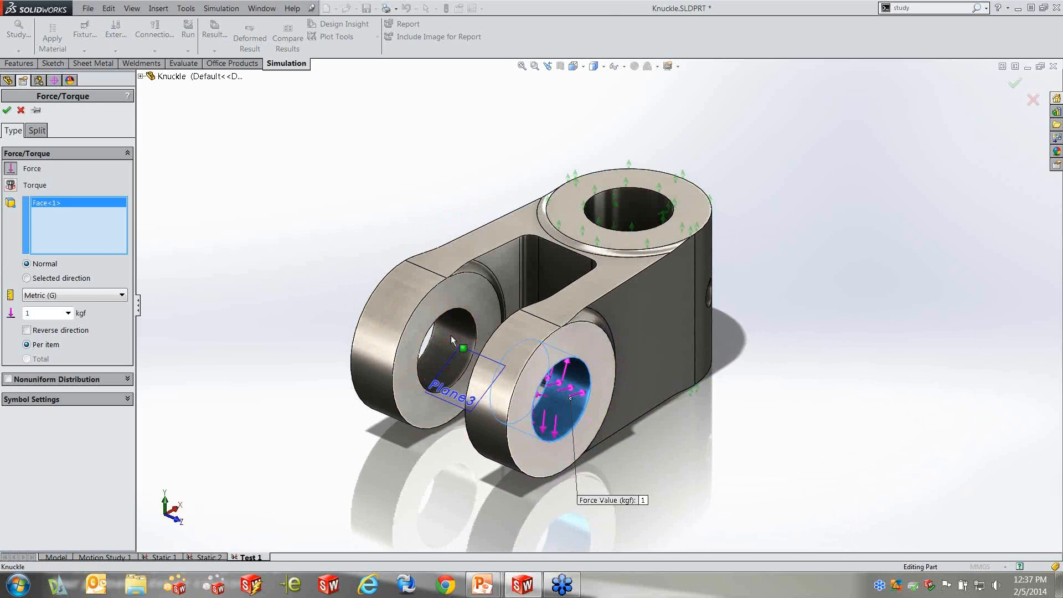
left_click(450, 334)
middle_click_drag(191, 368, 144, 299)
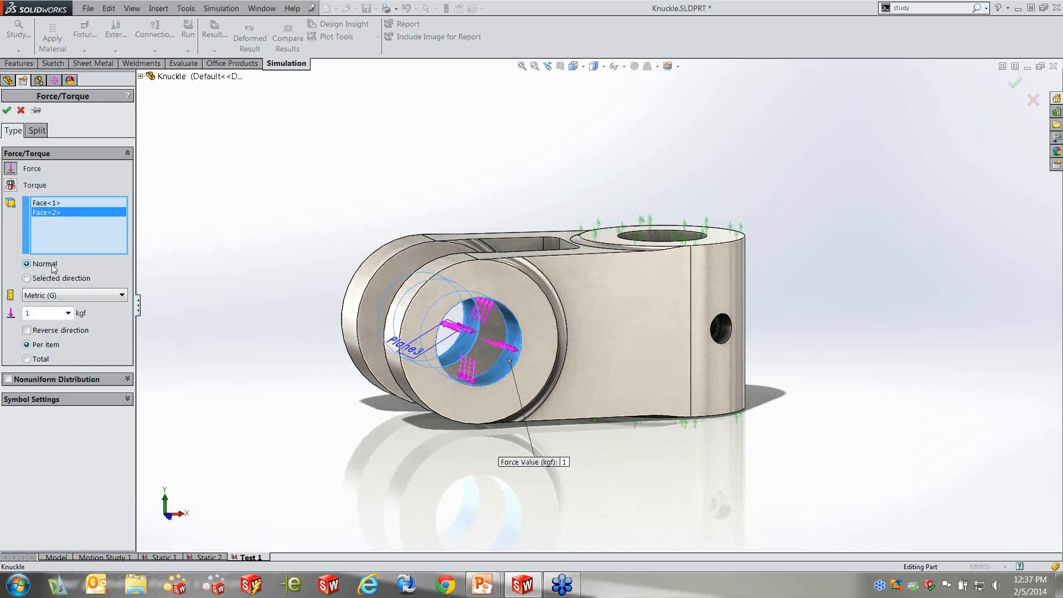
Define the force by a selected direction, normal to Plane3 and reversed
left_click(27, 278)
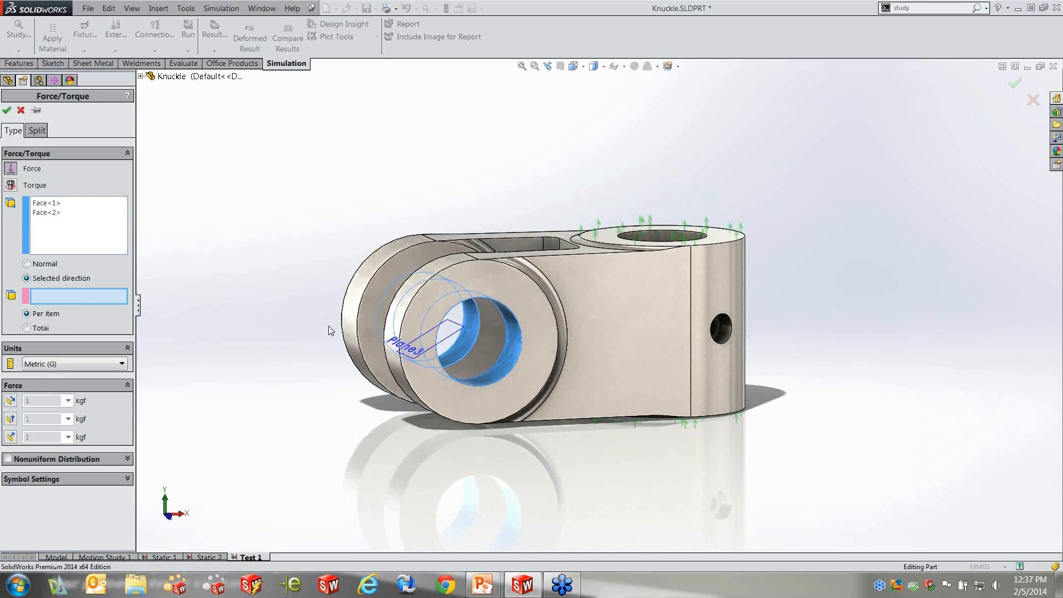
left_click(456, 331)
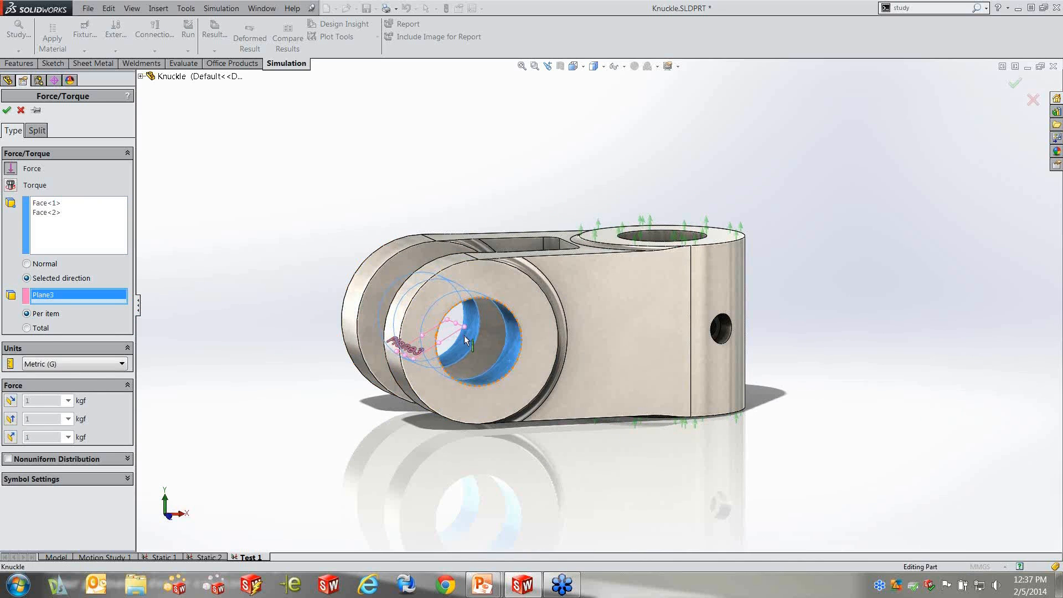
middle_click_drag(258, 266, 271, 288)
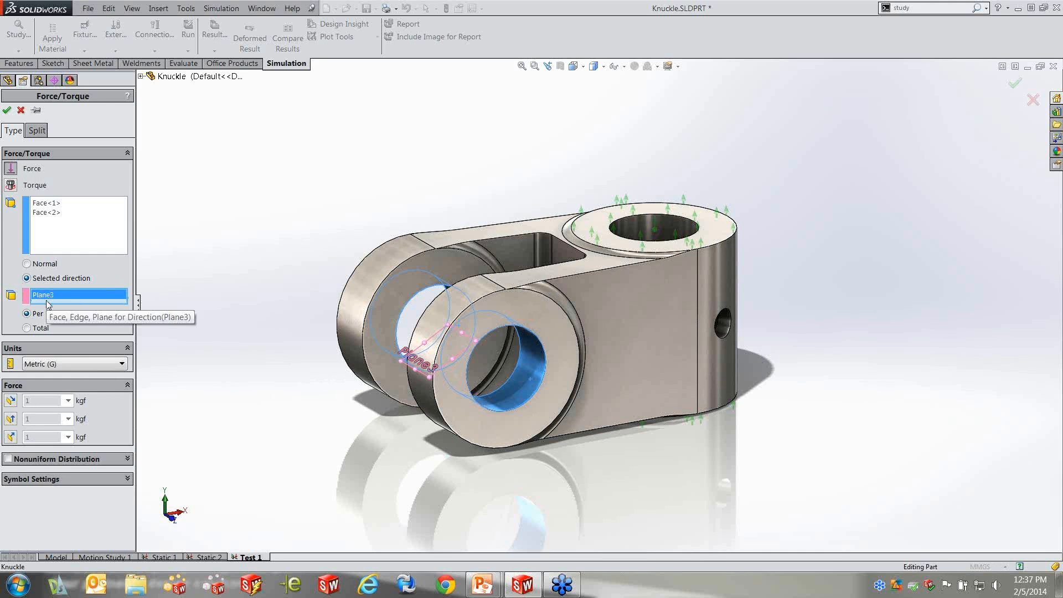
left_click(11, 438)
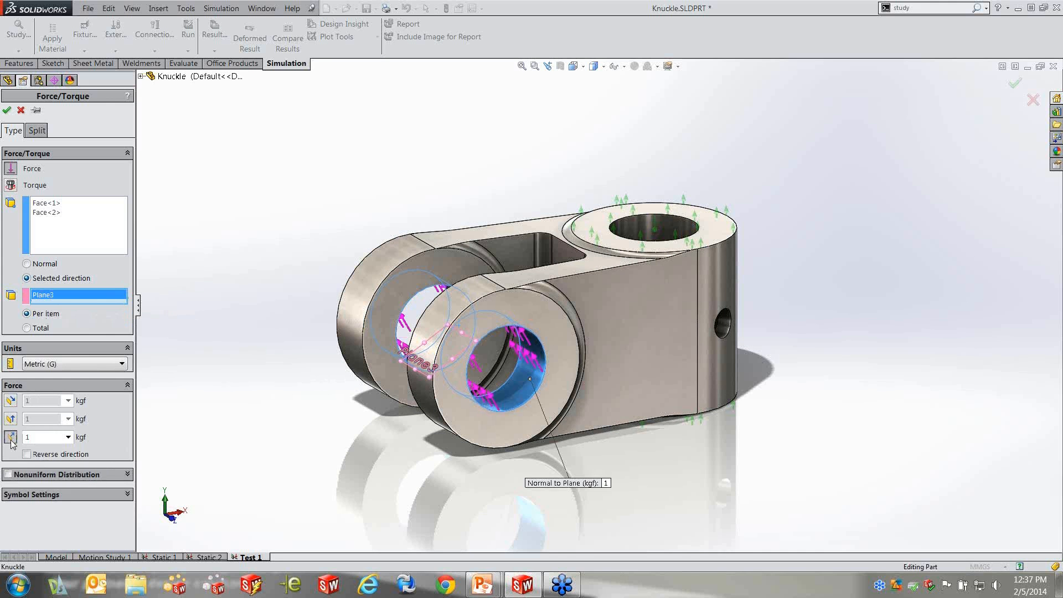
middle_click_drag(312, 408, 277, 359)
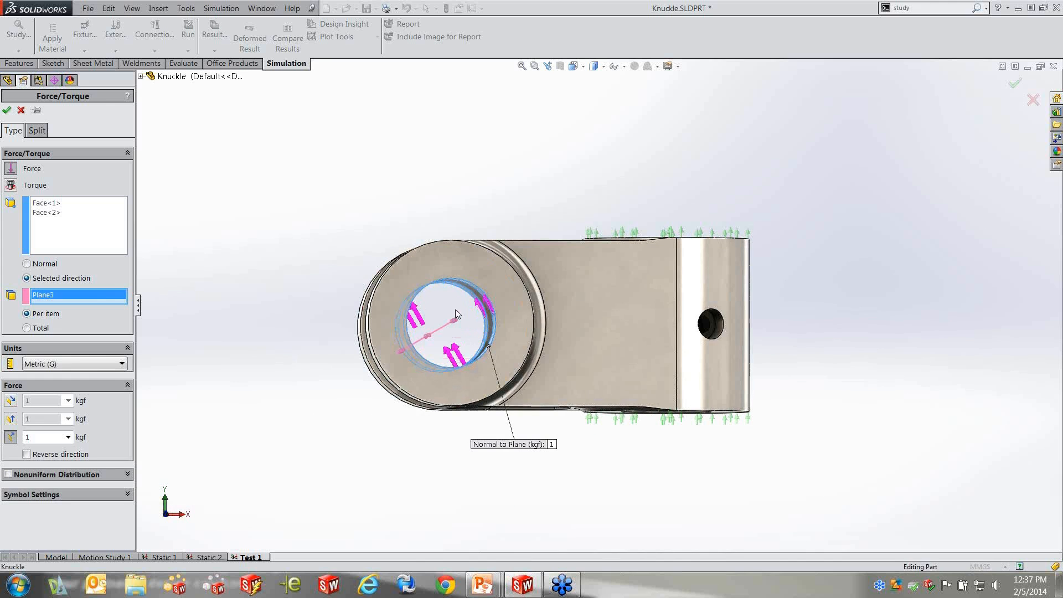
left_click(26, 454)
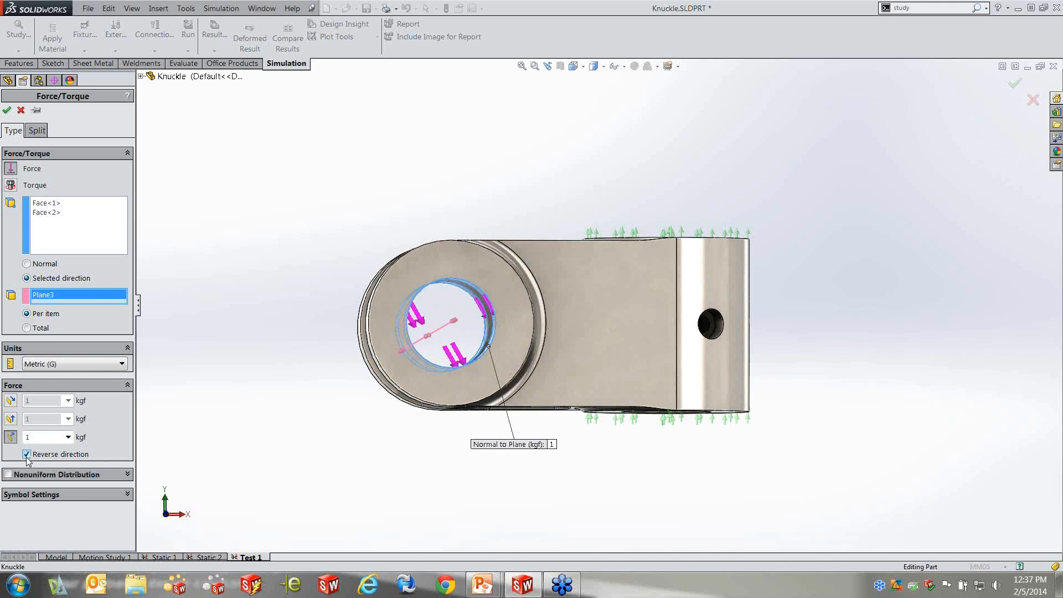
Set the force units to English (IPS) and apply 500 lbf per item normal to the plane
left_click(112, 366)
left_click(111, 376)
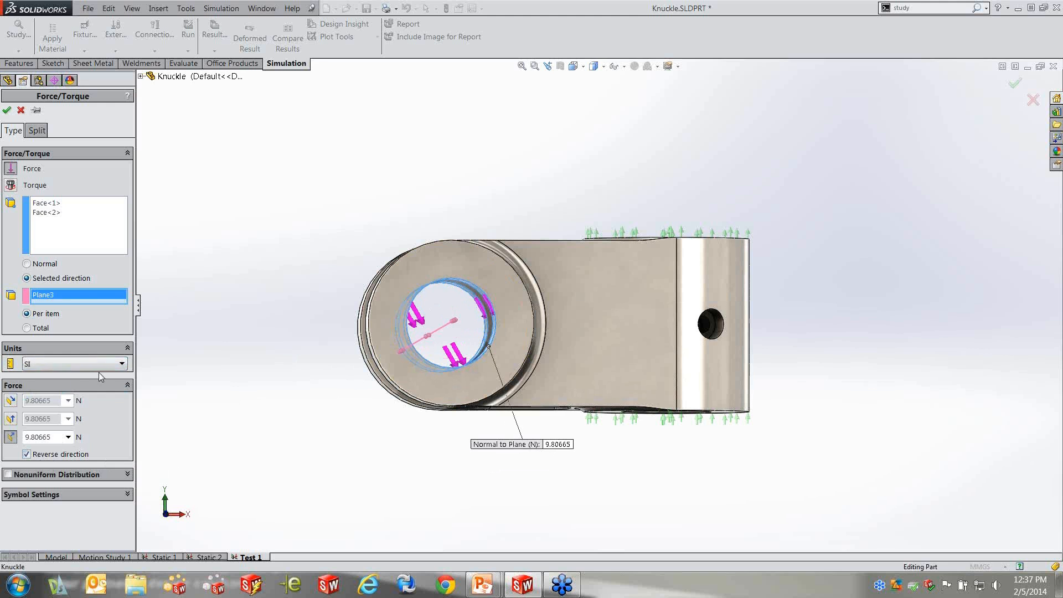
left_click(113, 366)
left_click(52, 385)
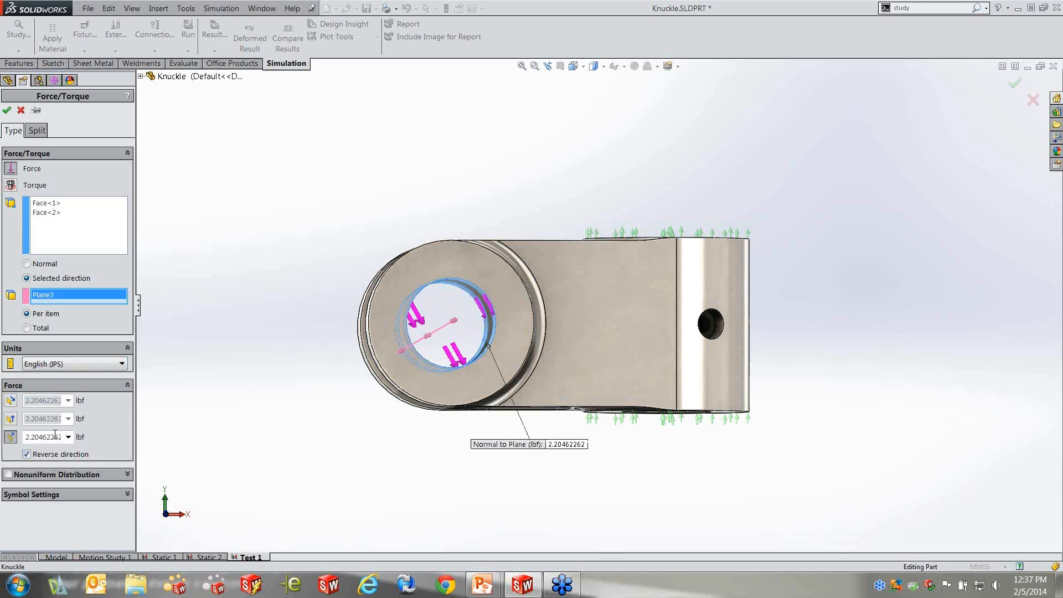
double_click(40, 437)
type("500")
left_click(225, 351)
middle_click_drag(233, 365, 245, 409)
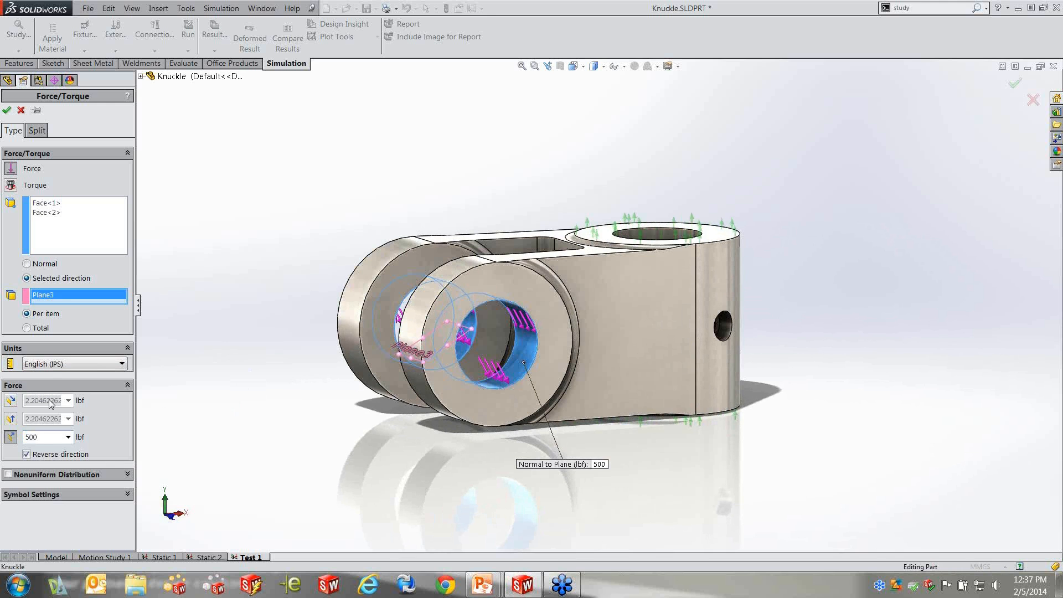
left_click(12, 418)
left_click(7, 110)
left_click(35, 299)
left_click(30, 378)
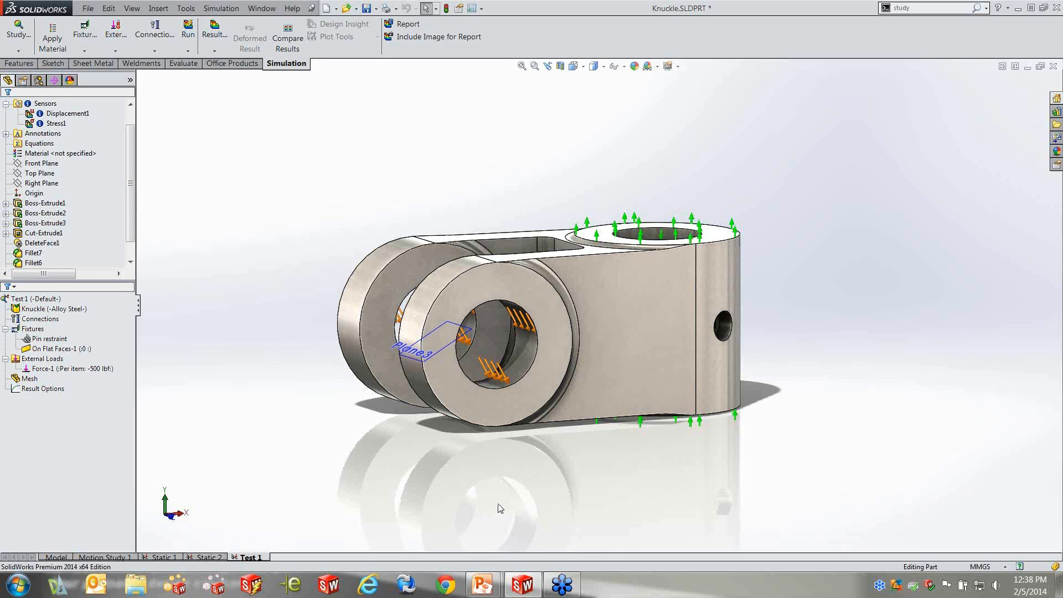
Switch to the PowerPoint slide show of Simulation LL.pptx and advance to the slide "Linear Static Assumptions ?"
key("alt+Tab")
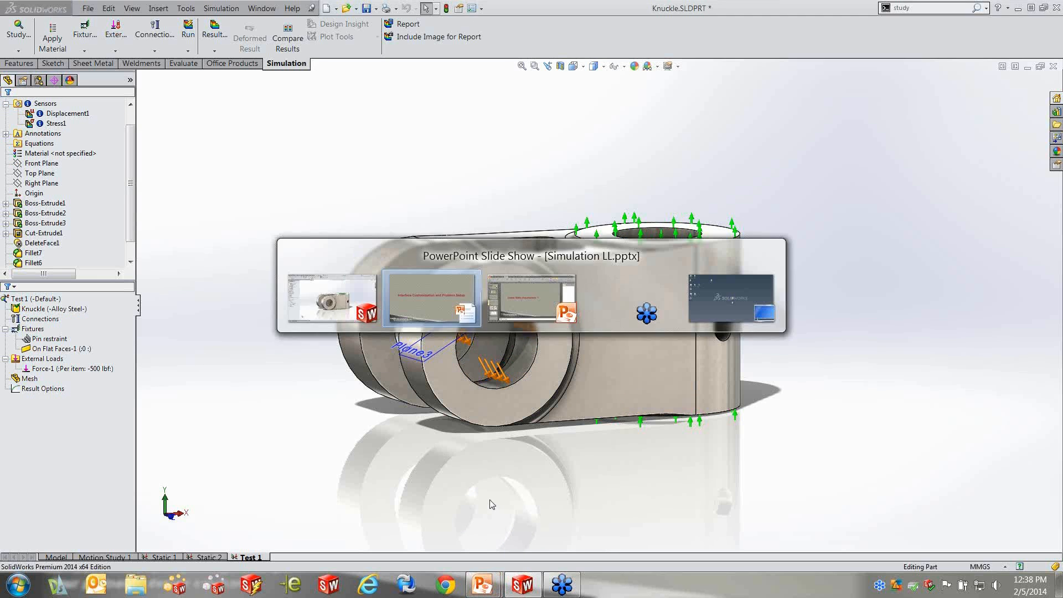
key("Right")
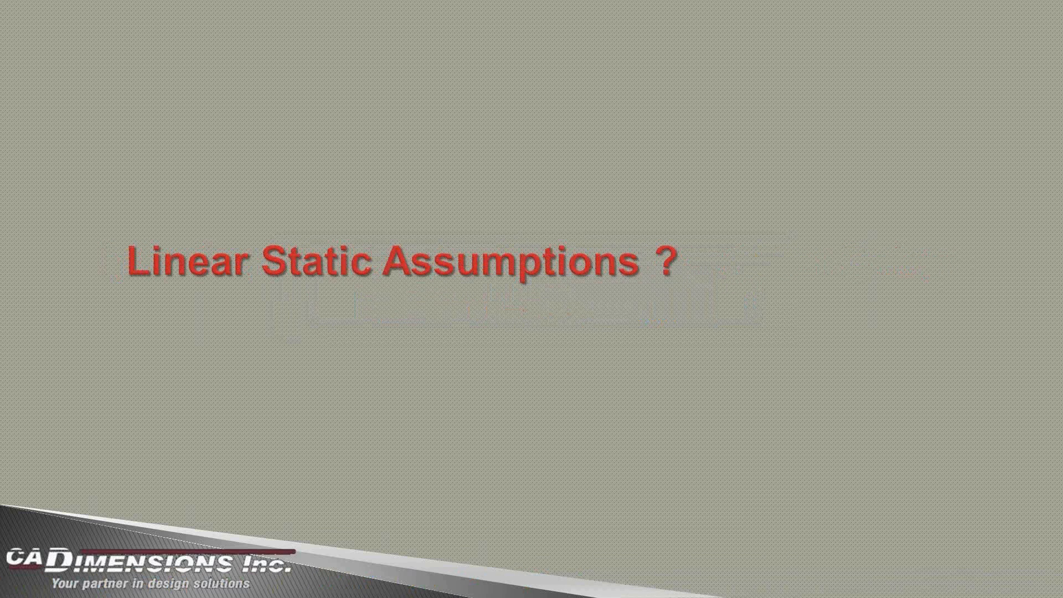
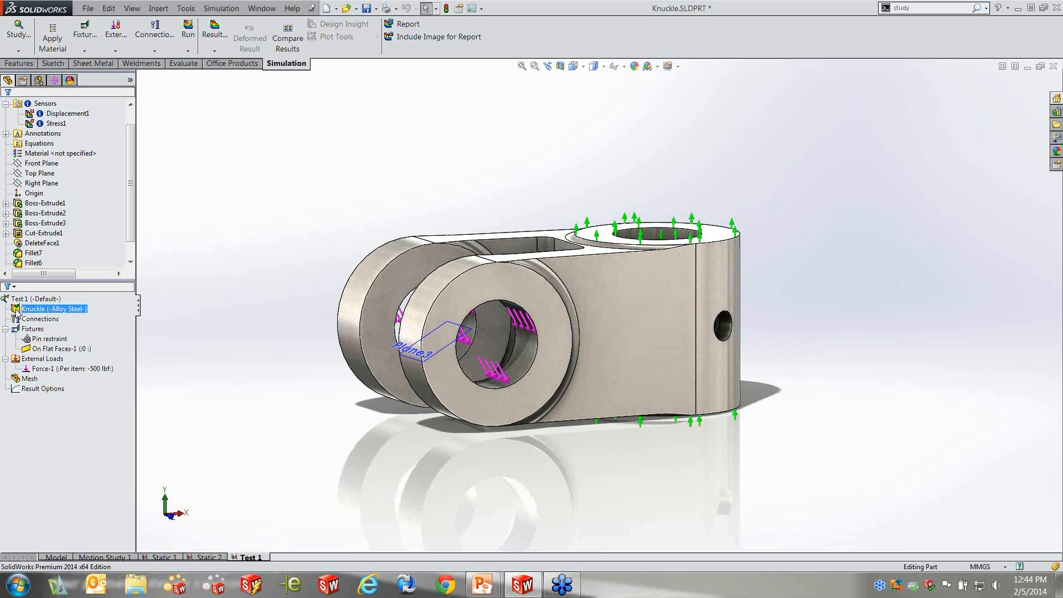
Treat the Knuckle body as a beam in Test 1, and switch it back to a solid
right_click(49, 311)
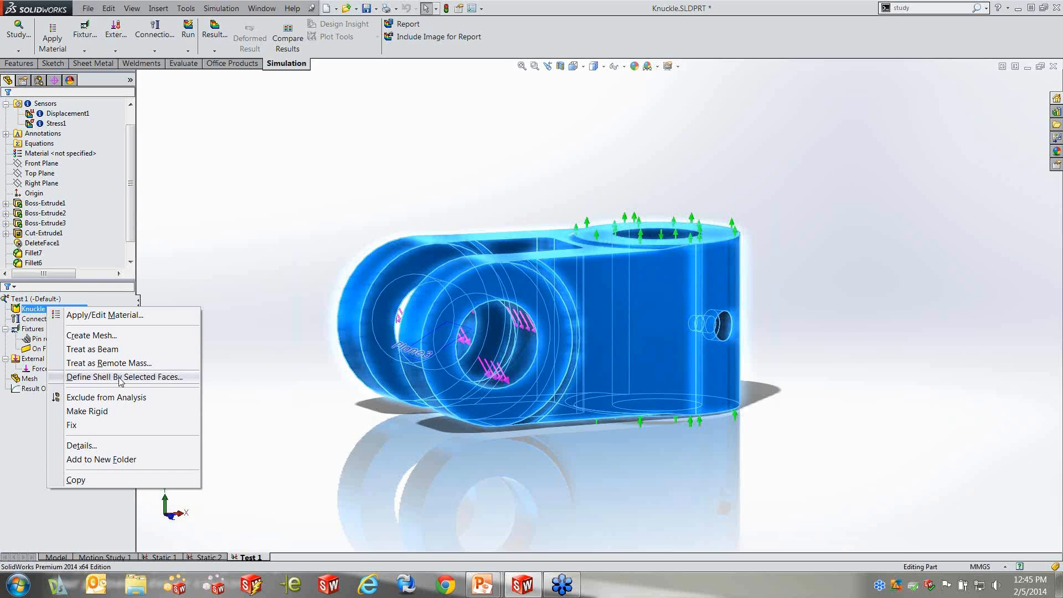
left_click(293, 281)
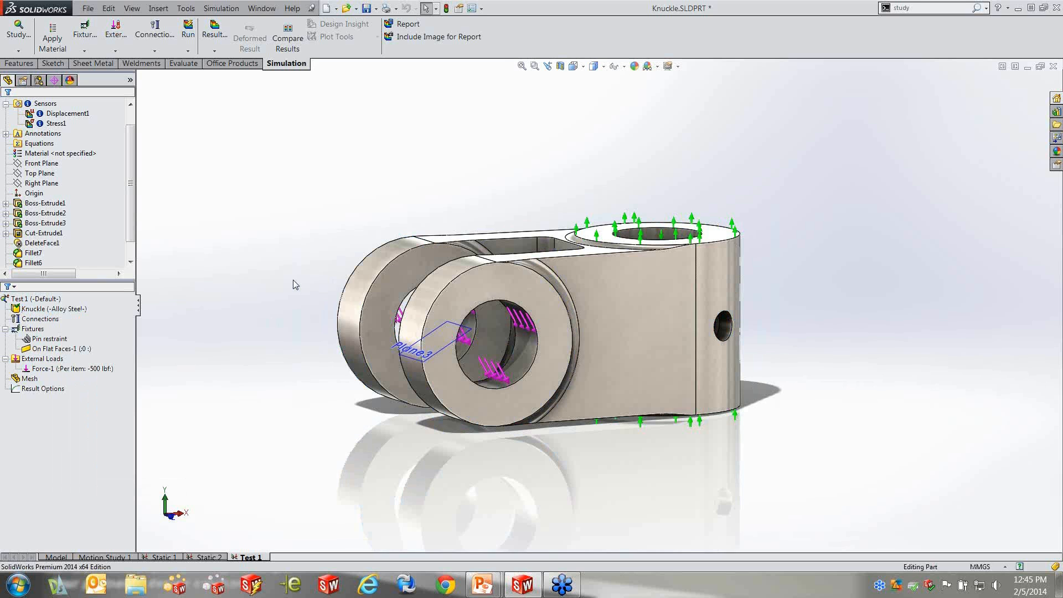
left_click(21, 309)
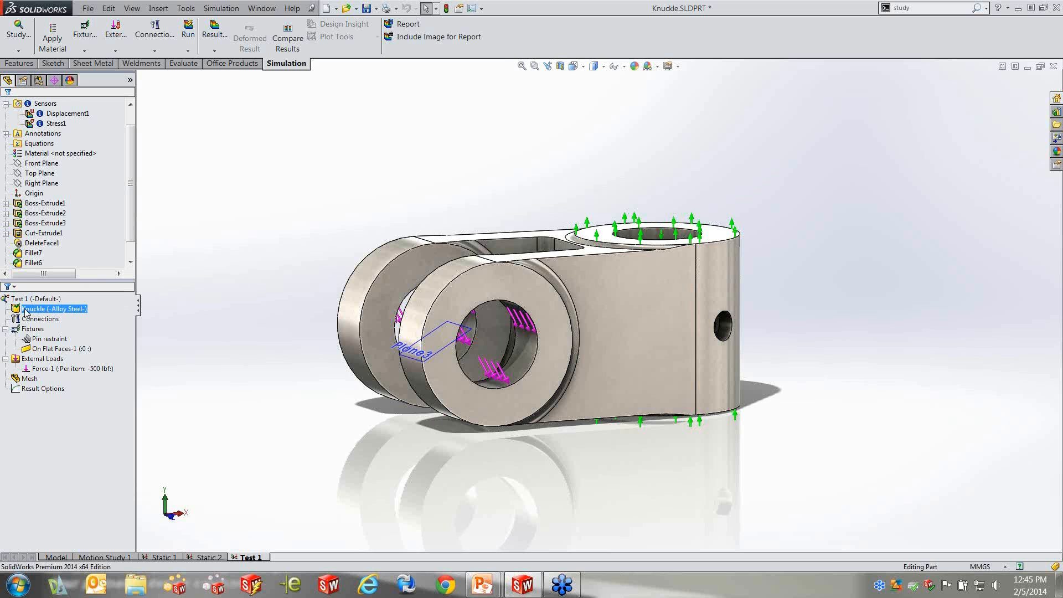
right_click(25, 310)
left_click(93, 353)
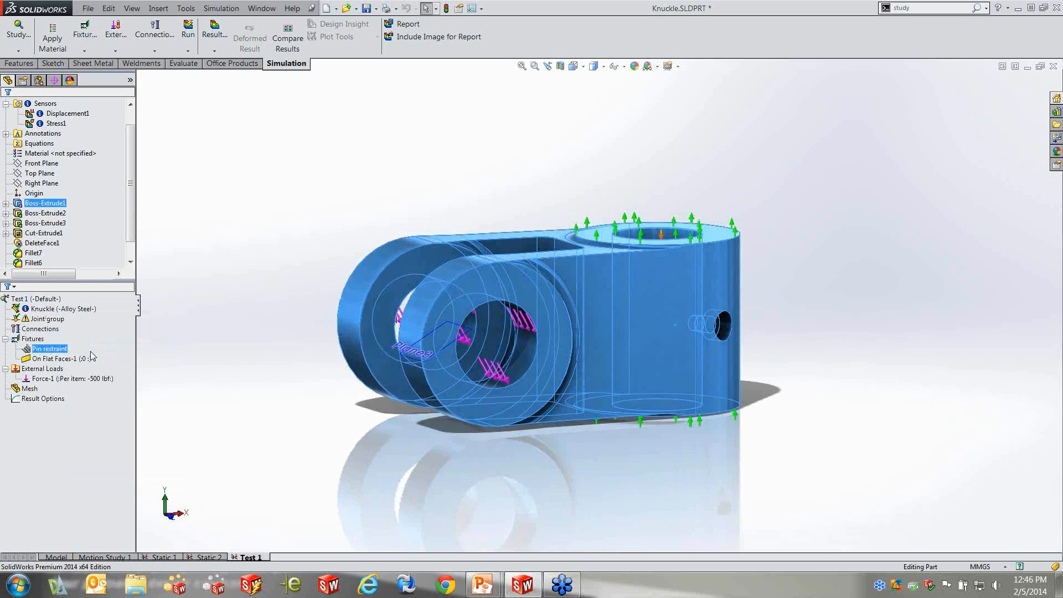
right_click(45, 309)
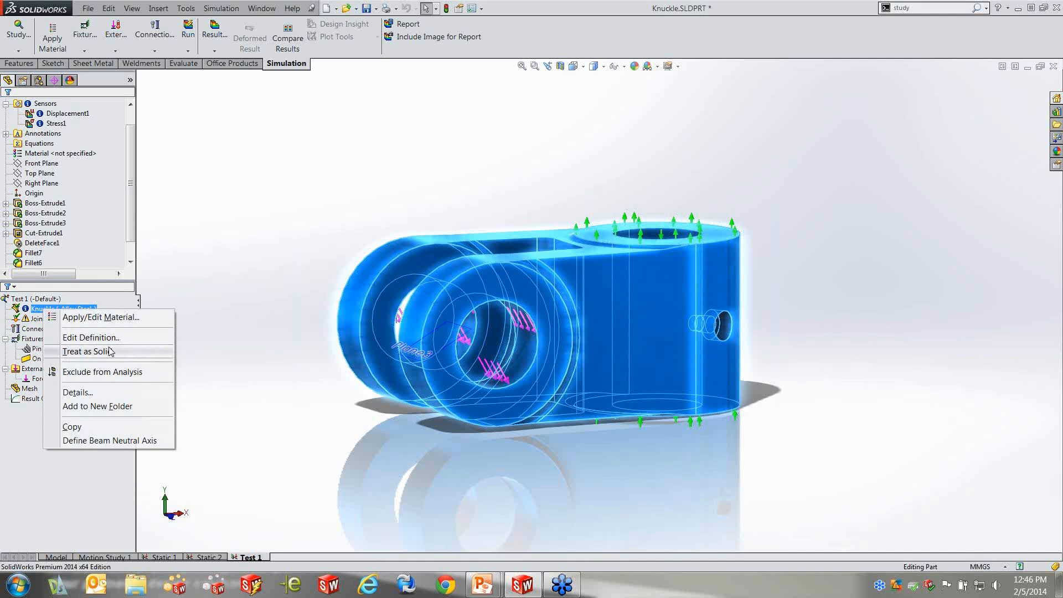
left_click(114, 351)
Define a thin shell for the Knuckle body from its large flat side face
right_click(70, 314)
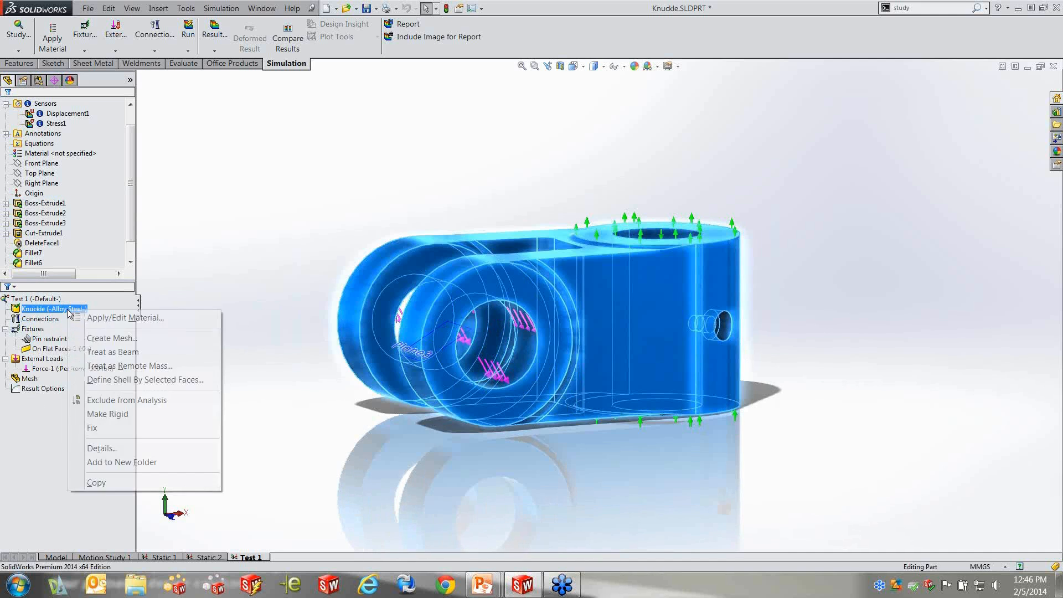
left_click(147, 380)
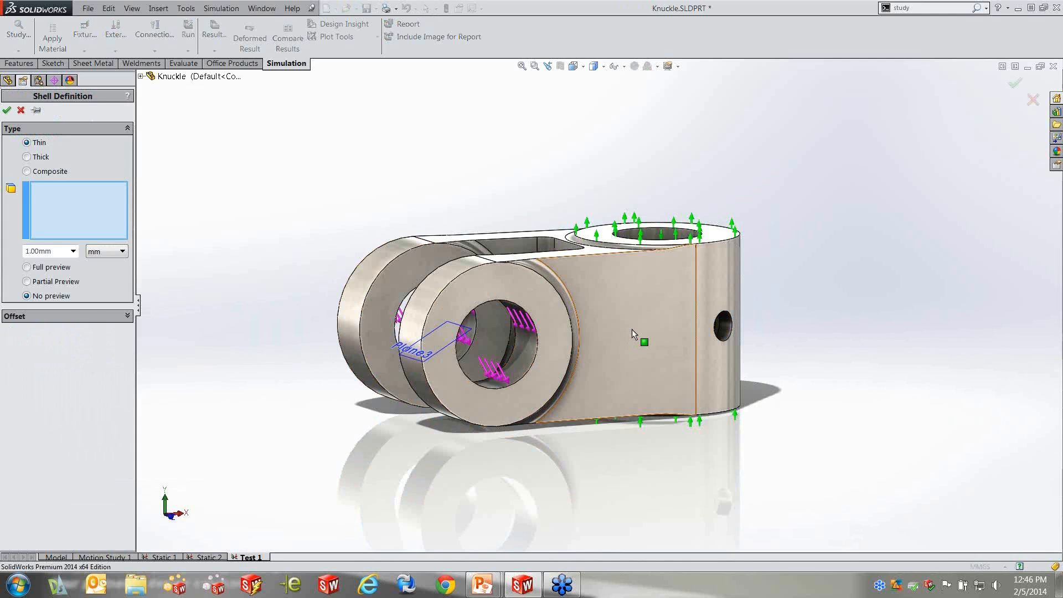
left_click(632, 329)
left_click(7, 111)
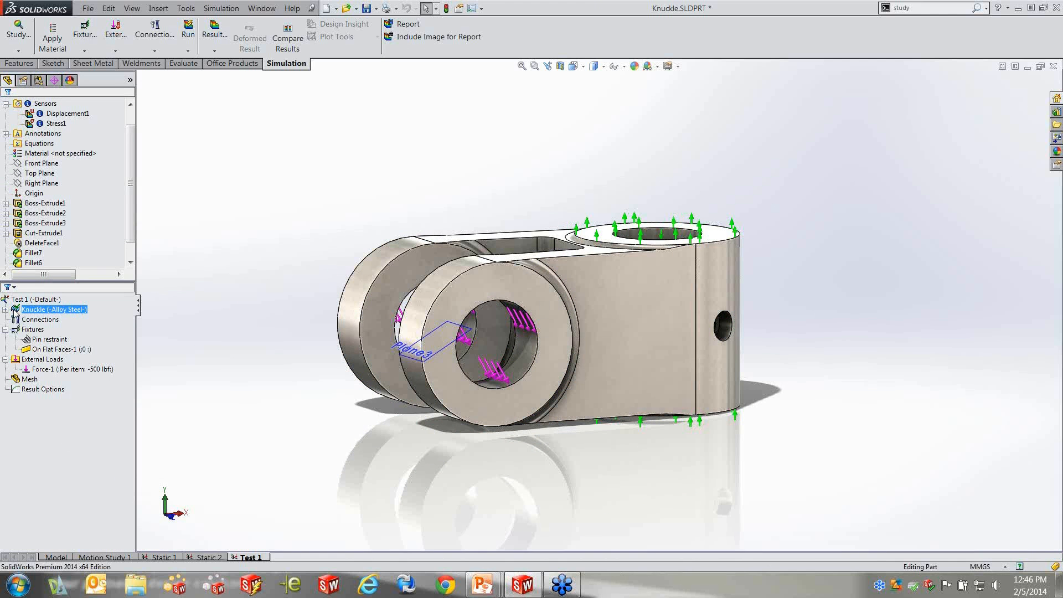
Delete the shell definition under the Knuckle body
right_click(48, 311)
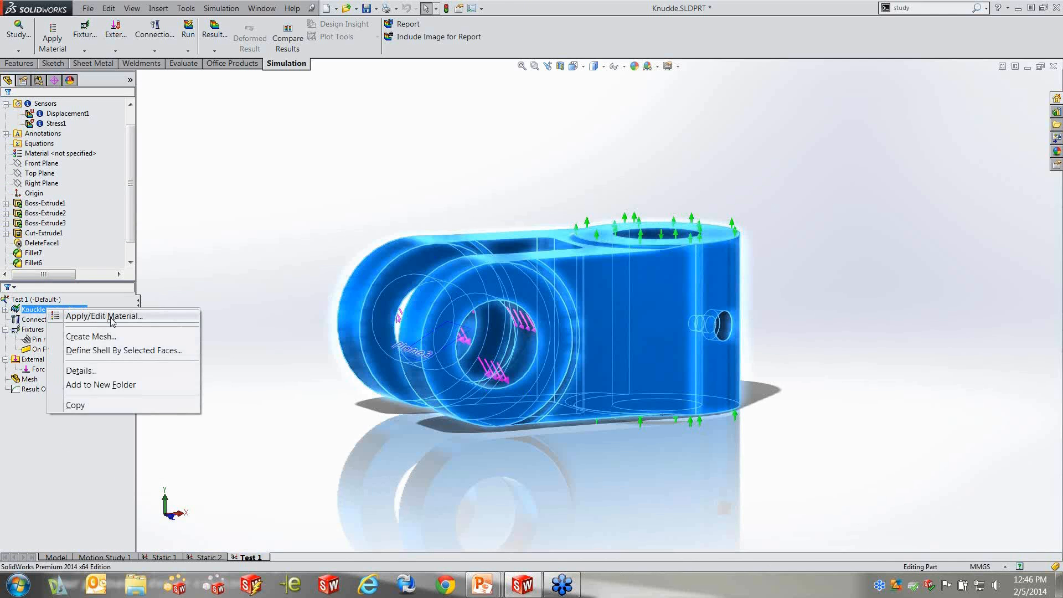
left_click(205, 268)
left_click(6, 309)
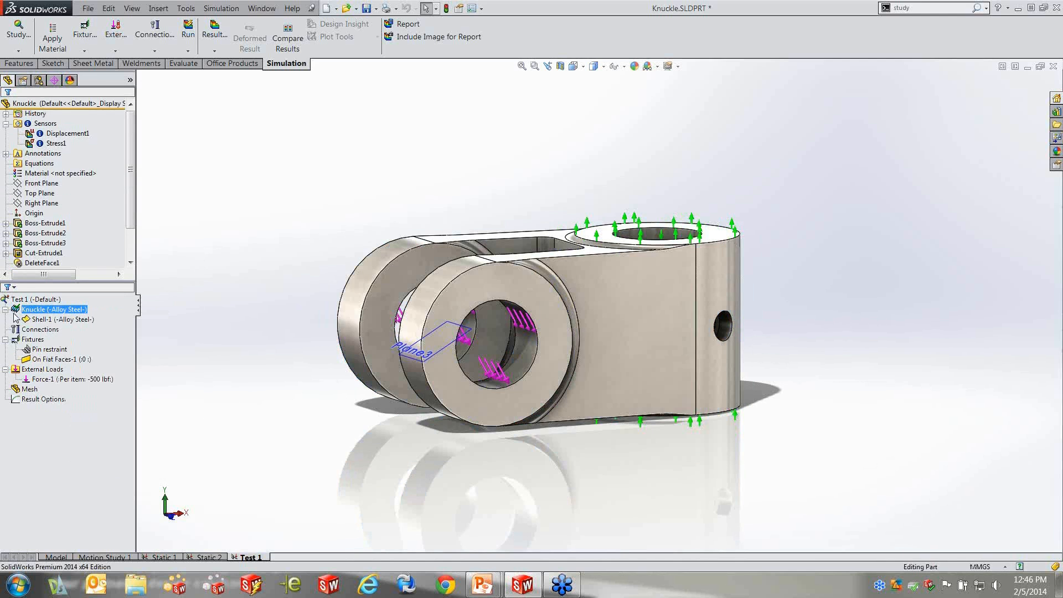
right_click(78, 320)
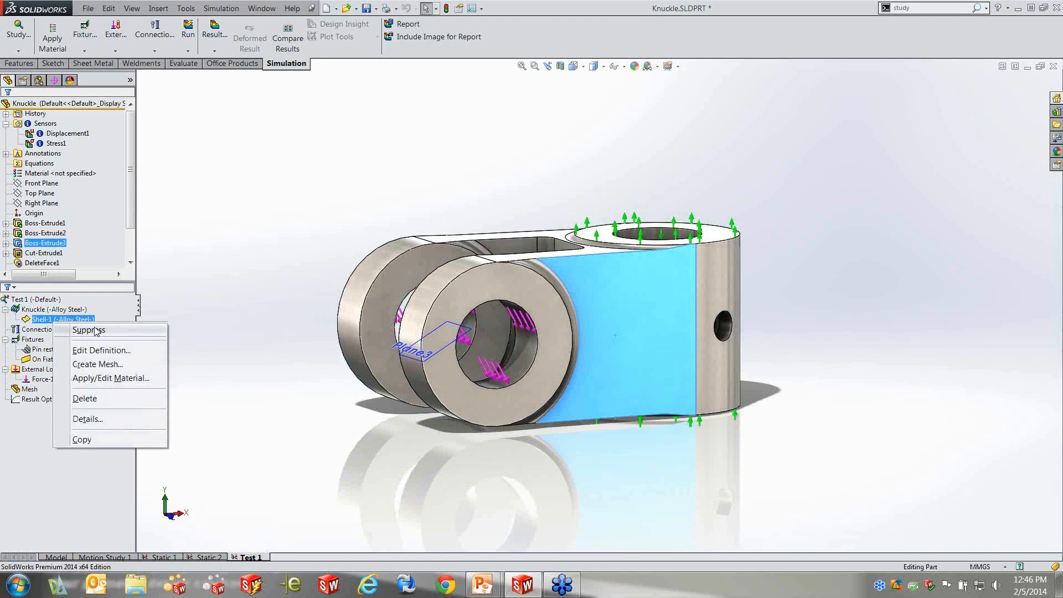
left_click(85, 399)
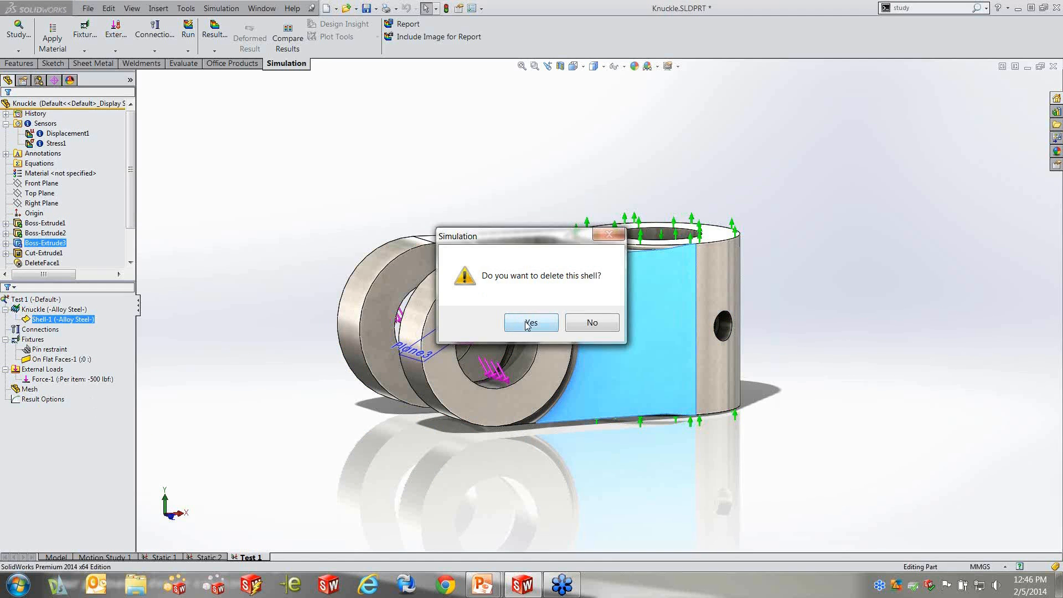
left_click(530, 323)
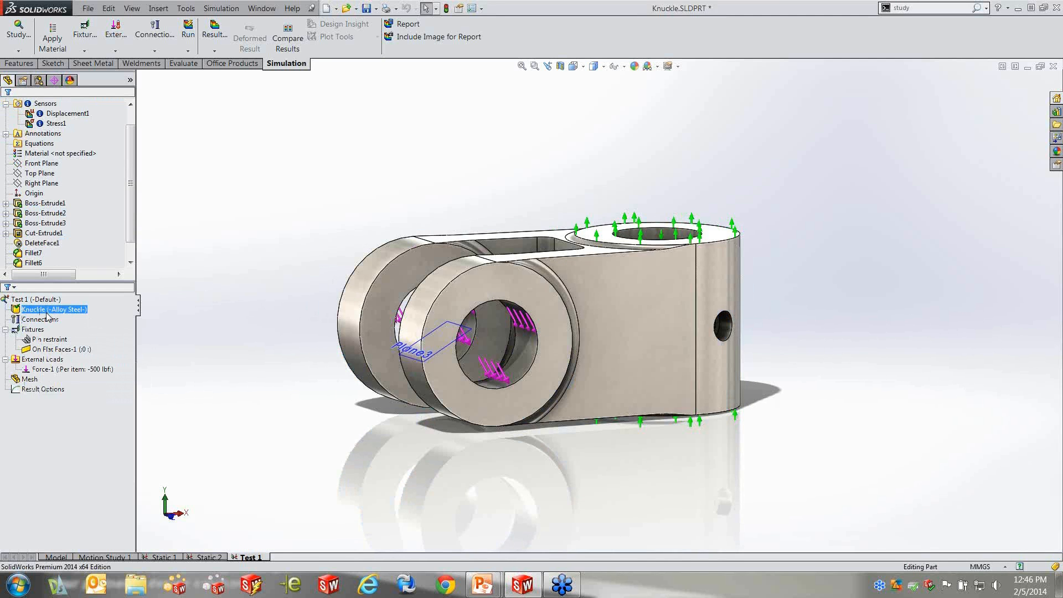
left_click(248, 311)
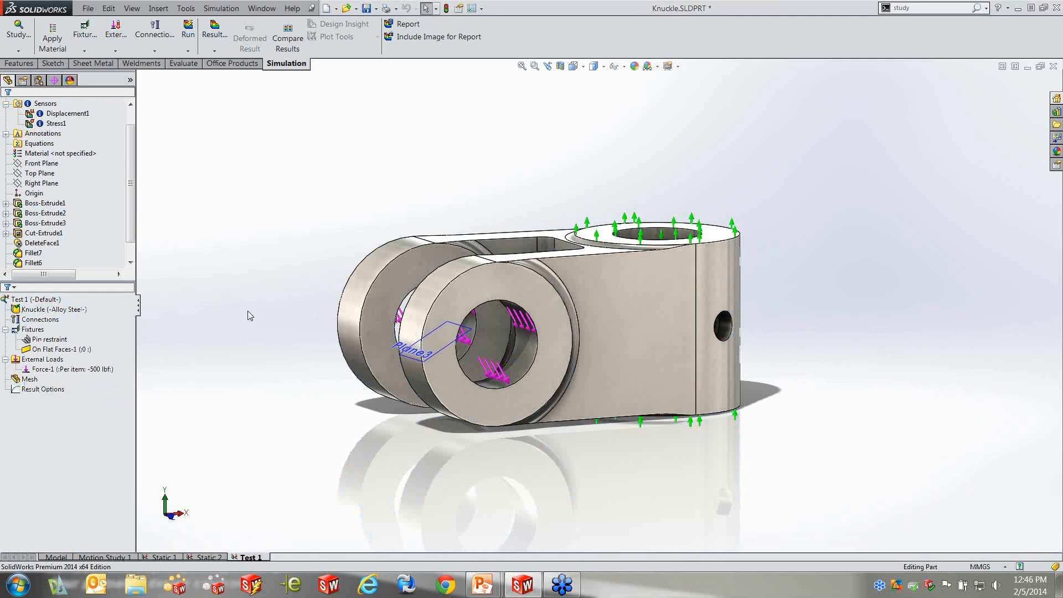
Start creating the mesh for Test 1 and enable the mesh parameters with the standard mesh in mm
middle_click_drag(273, 228, 281, 282)
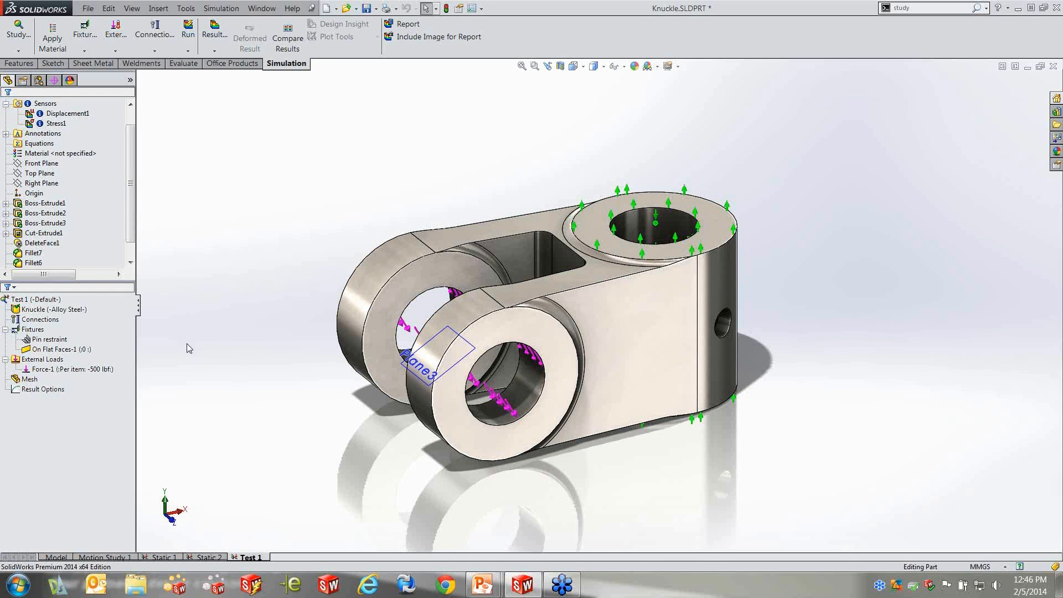
left_click(26, 381)
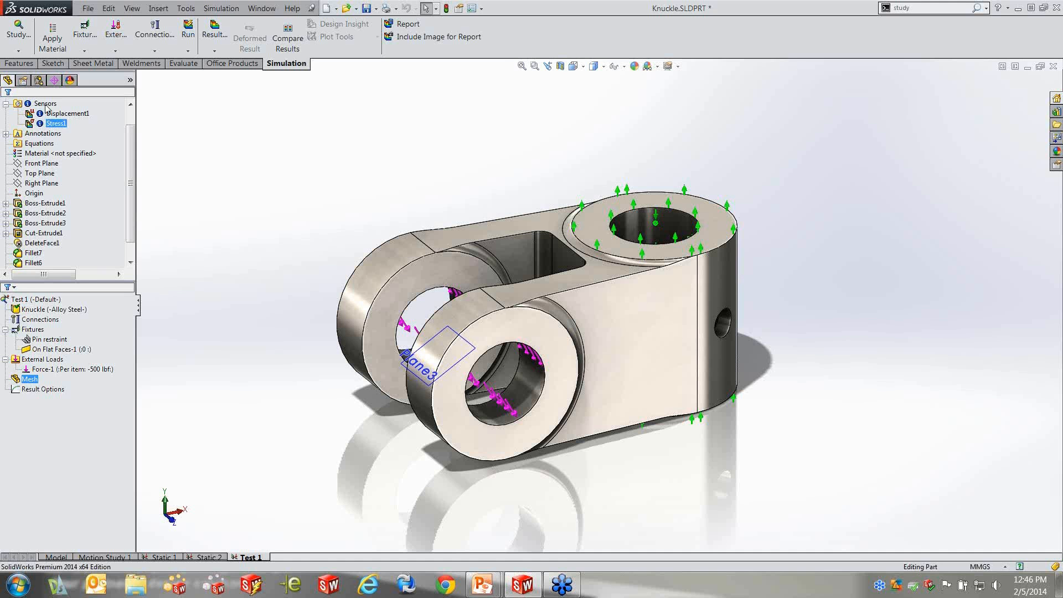
left_click(18, 311)
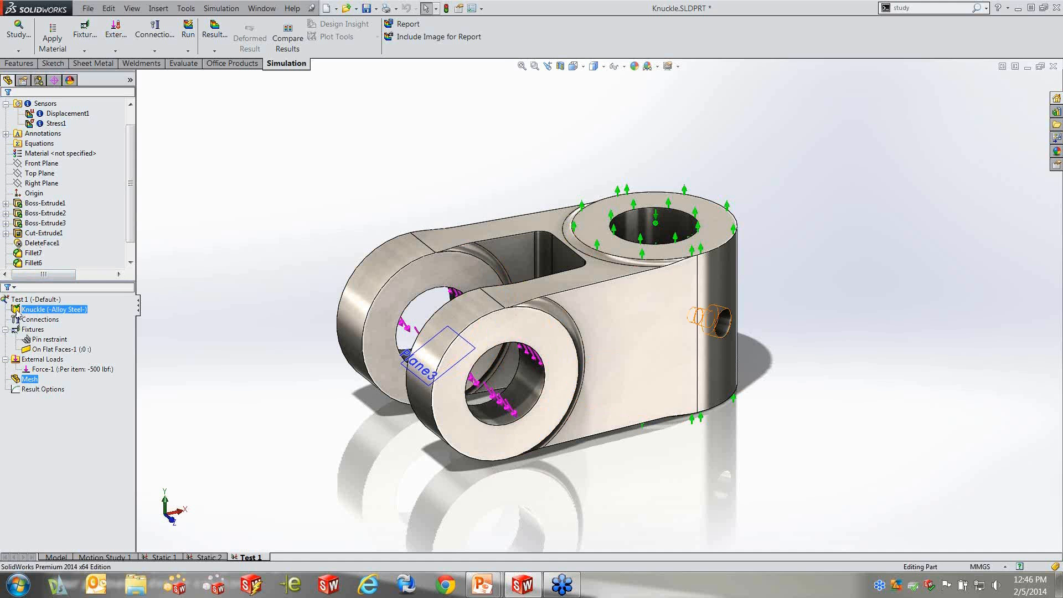
left_click(29, 379)
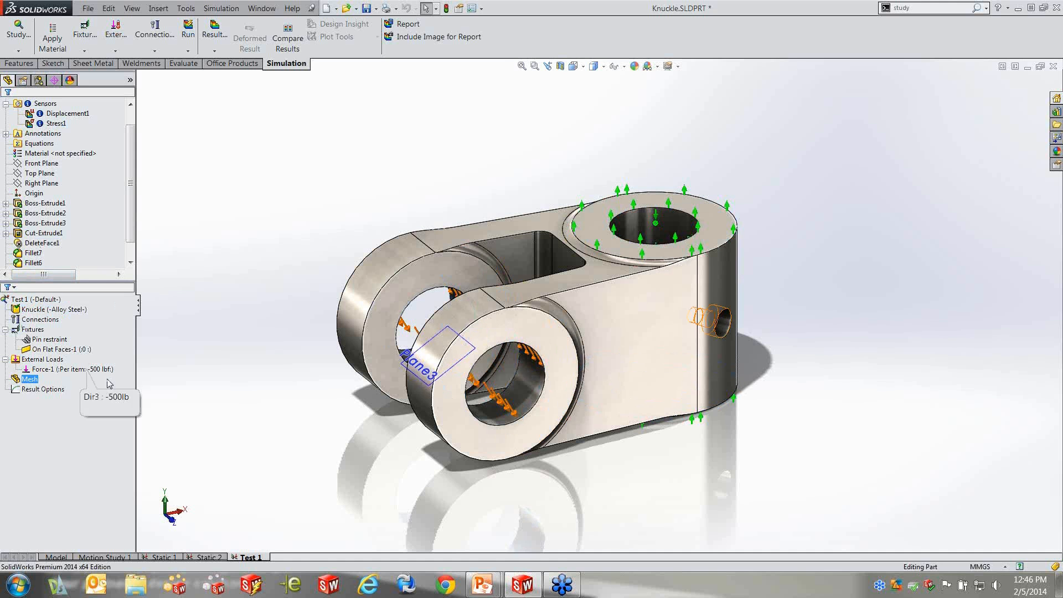
right_click(27, 382)
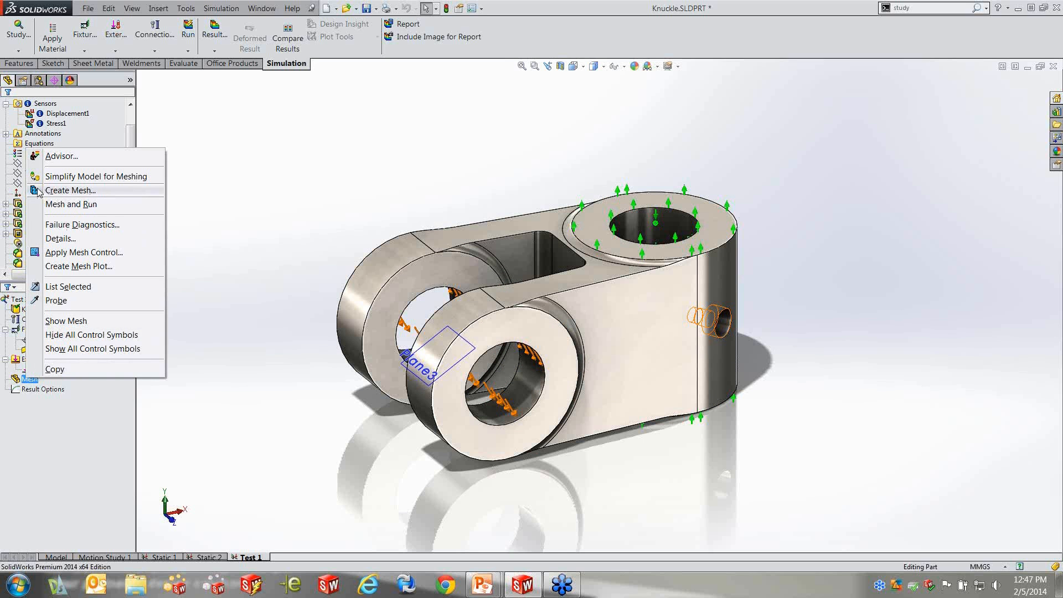
left_click(70, 191)
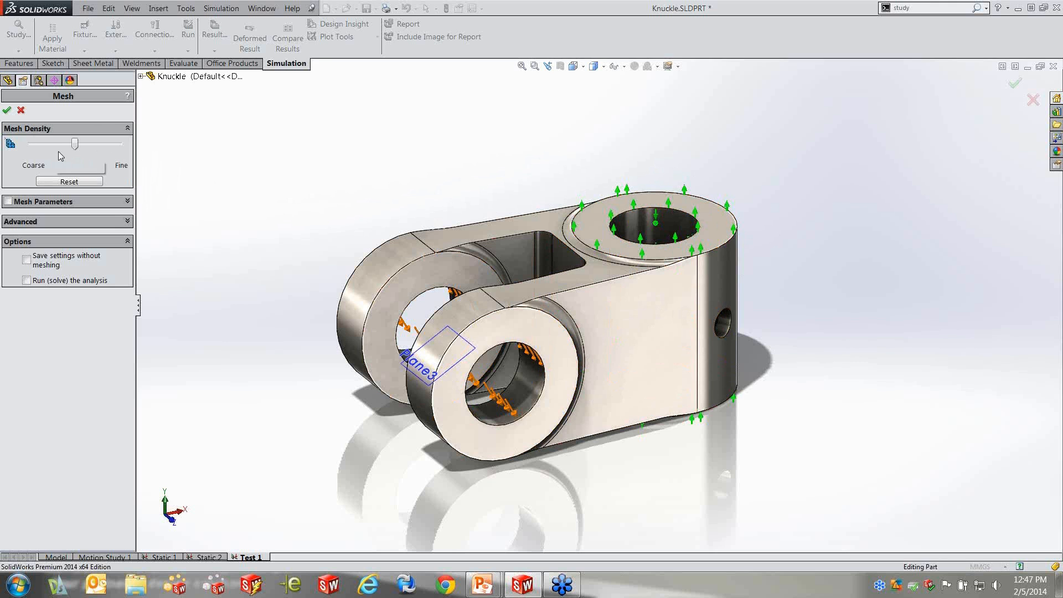
mouse_move(77, 147)
left_mouse_down()
mouse_move(35, 145)
mouse_move(112, 144)
mouse_move(36, 143)
mouse_move(113, 144)
mouse_move(74, 144)
left_mouse_up()
left_click(8, 201)
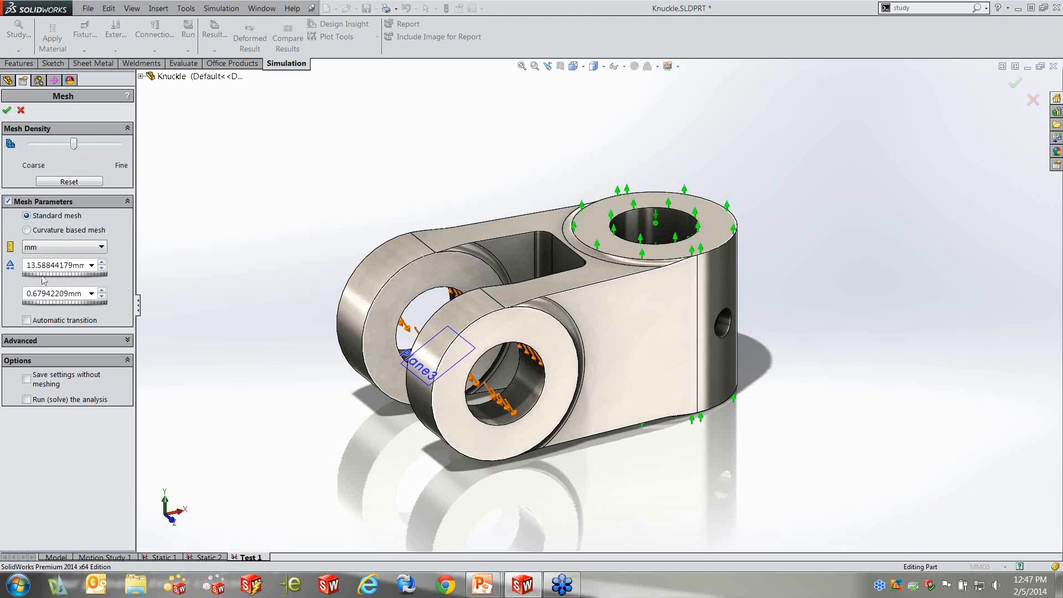
Reset the mesh density to its default and generate the mesh with a 13.25701638 mm element size and 0.66285082 mm tolerance
mouse_move(69, 146)
left_mouse_down()
mouse_move(98, 145)
mouse_move(50, 145)
mouse_move(86, 145)
left_mouse_up()
left_click(72, 183)
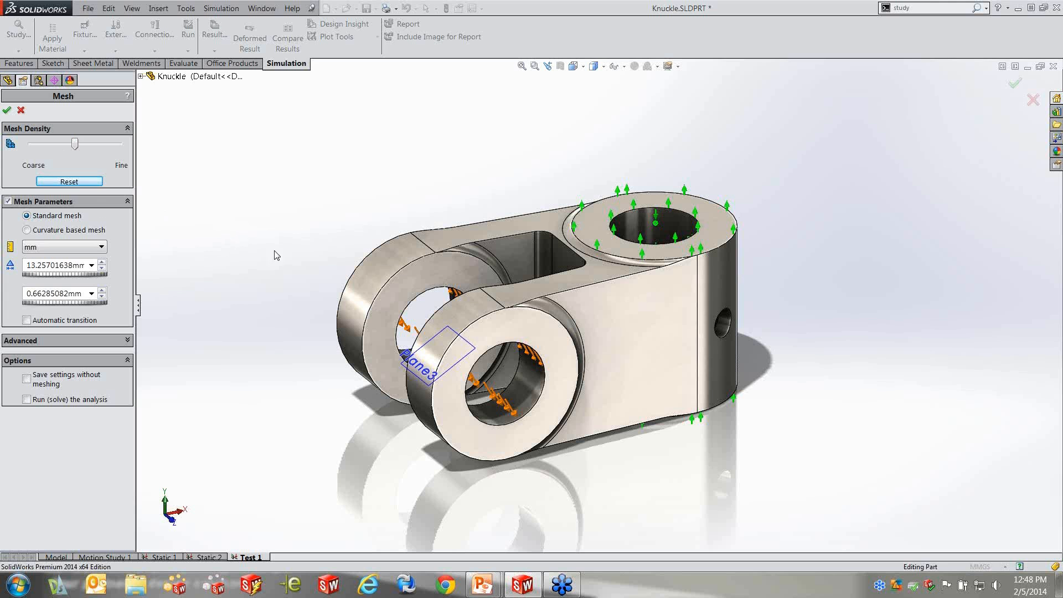
left_click(7, 110)
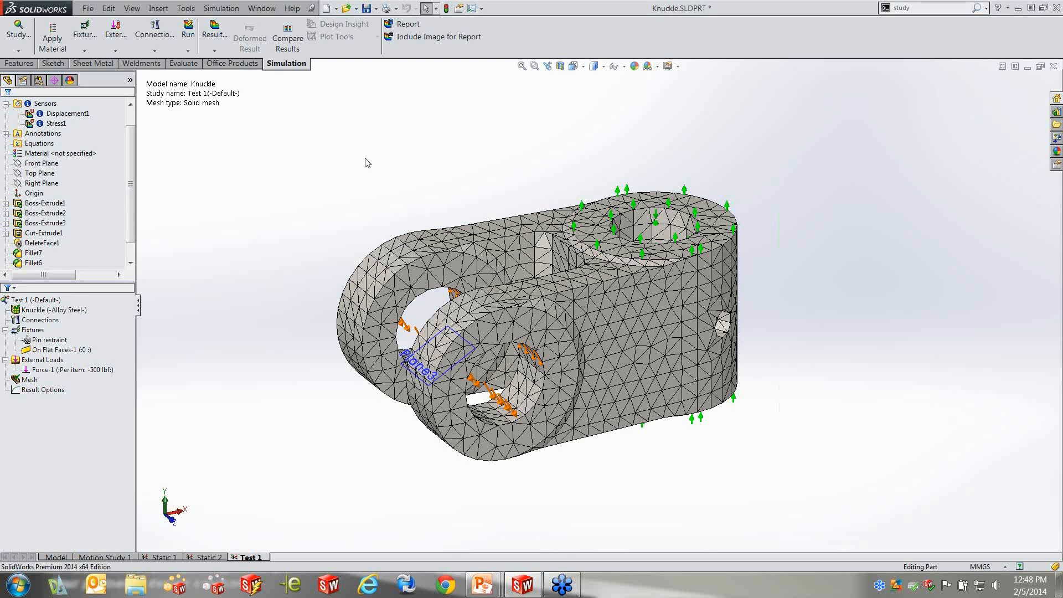
Examine how the mesh elements follow the rounded inner corner between the clevis arms and the surrounding faces
middle_click_drag(431, 192, 463, 233)
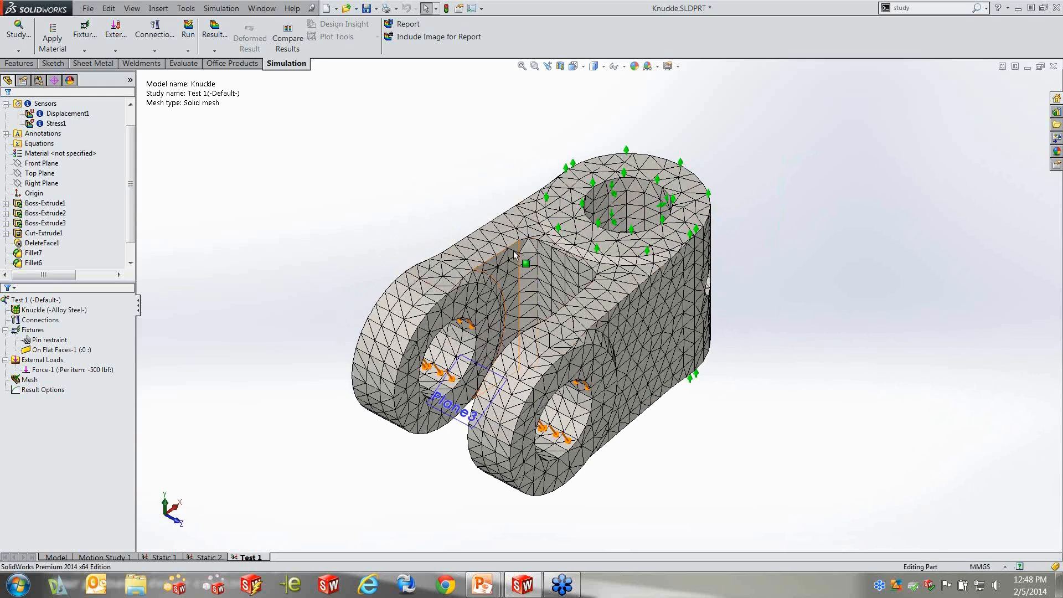
scroll(516, 252, "down", 2)
scroll(516, 252, "down", 2)
scroll(558, 299, "down", 2)
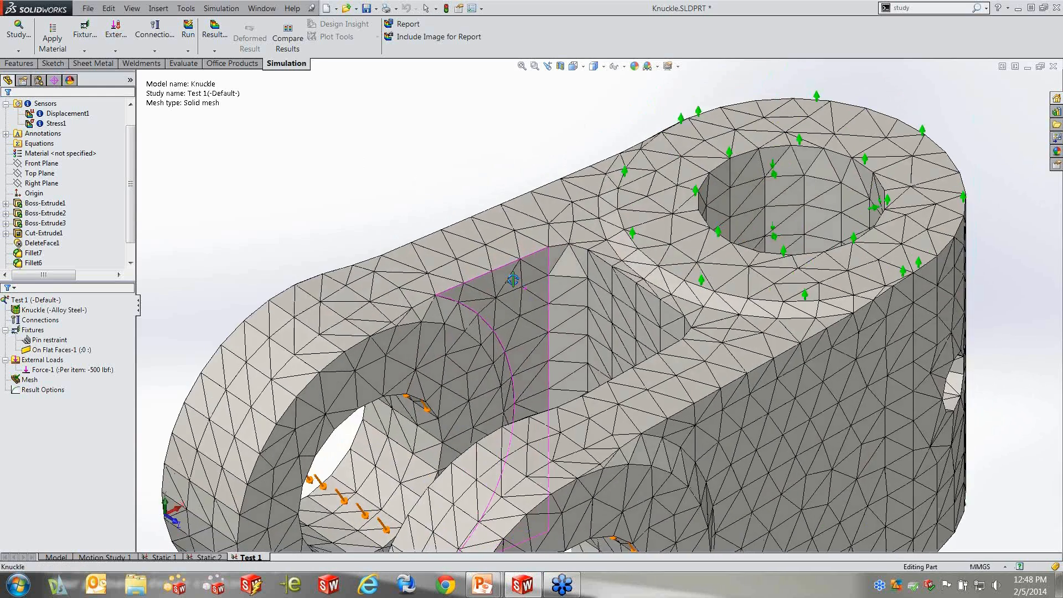
scroll(607, 264, "down", 2)
scroll(607, 273, "down", 2)
middle_click_drag(607, 273, 629, 280)
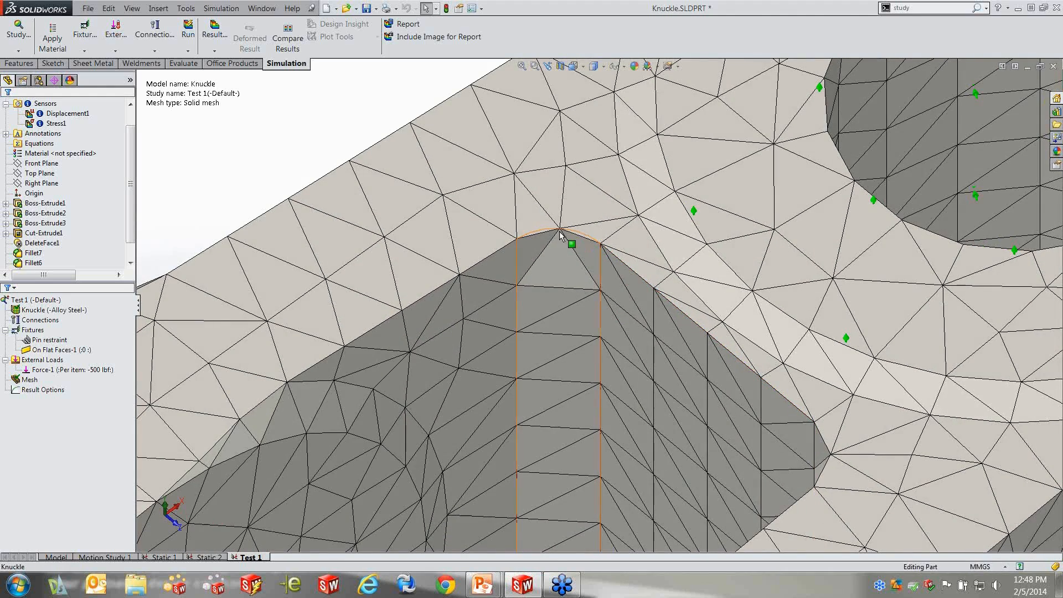
scroll(609, 247, "down", 2)
scroll(601, 263, "down", 2)
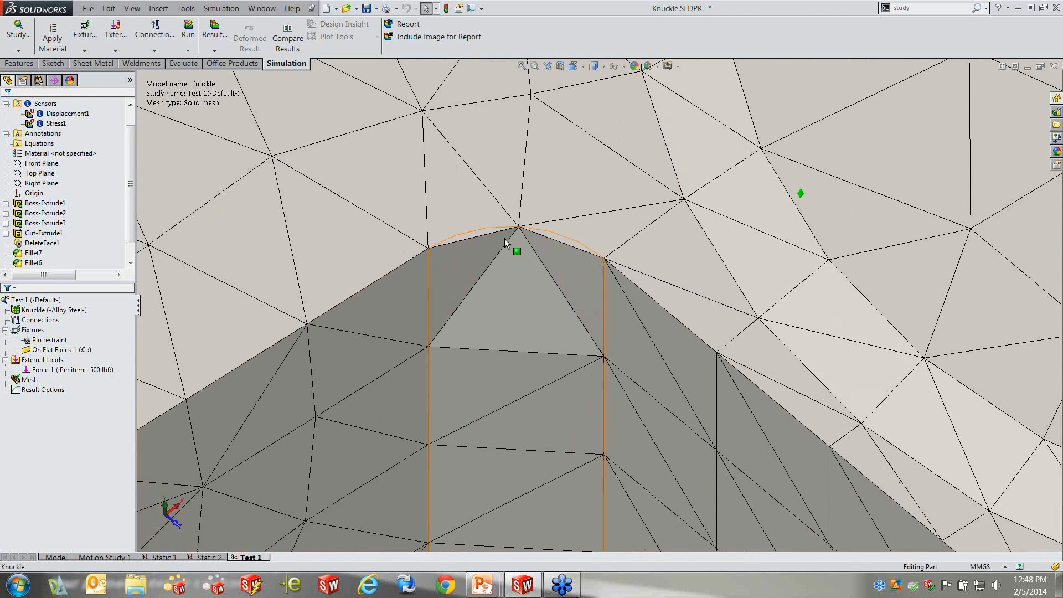
scroll(581, 281, "up", 6)
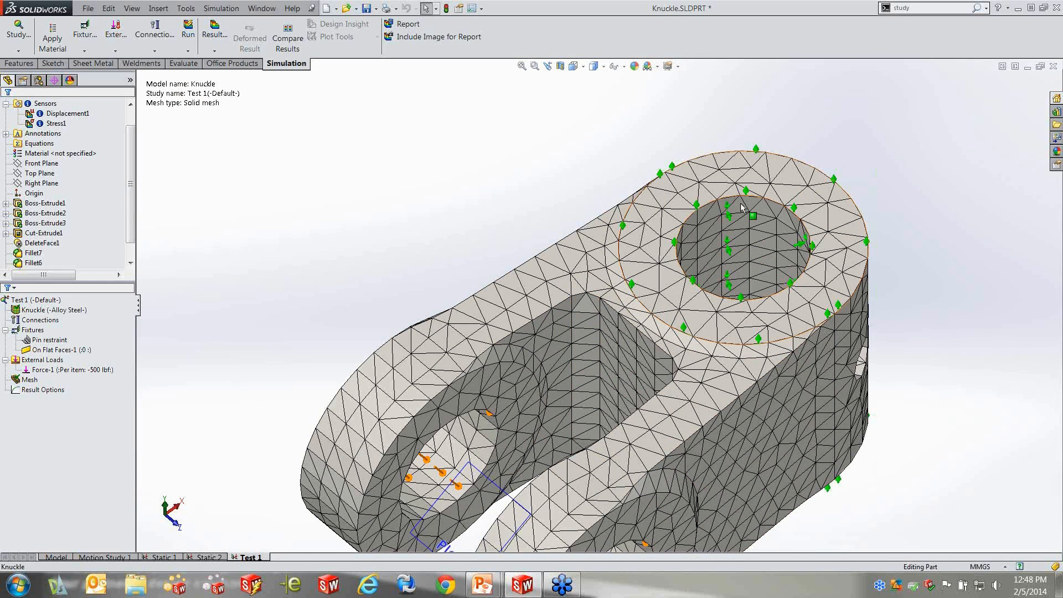
scroll(662, 410, "up", 5)
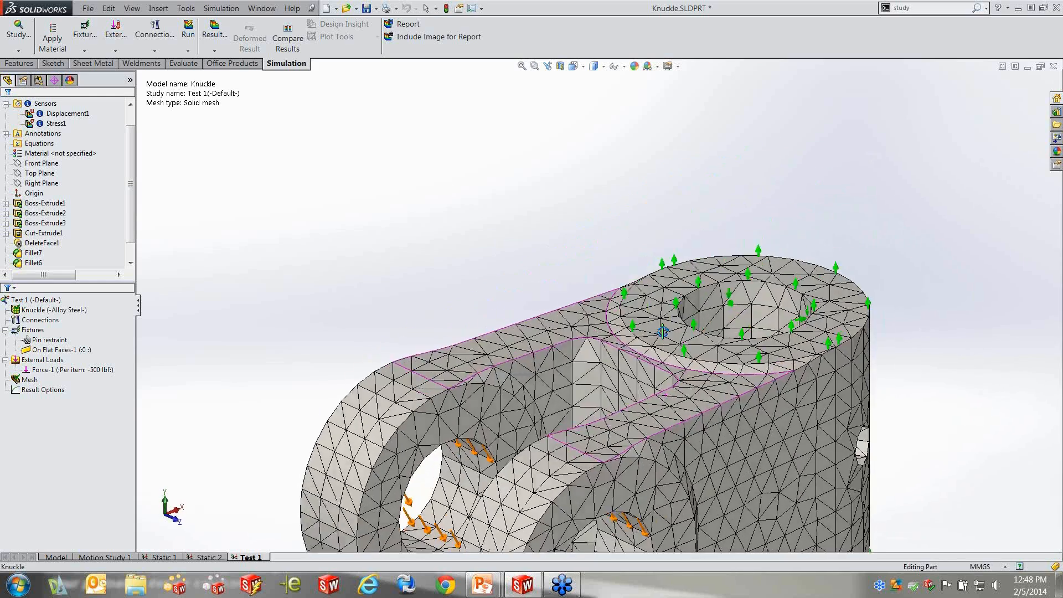
scroll(694, 451, "down", 3)
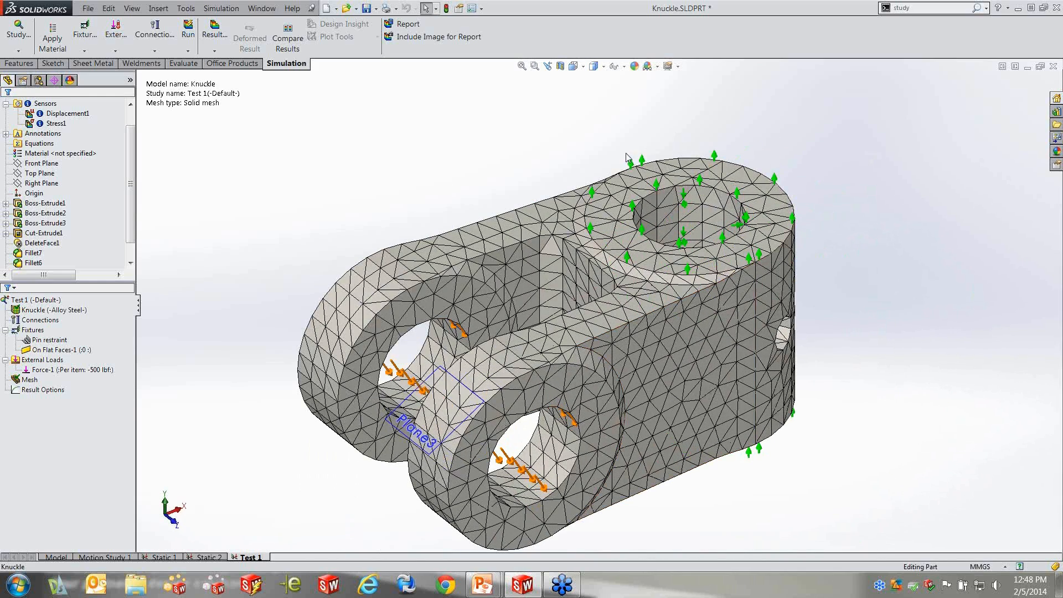
Remesh the knuckle with a finer density, using an 11.10275122 mm element size and 0.55513756 mm tolerance
left_click(30, 380)
right_click(30, 380)
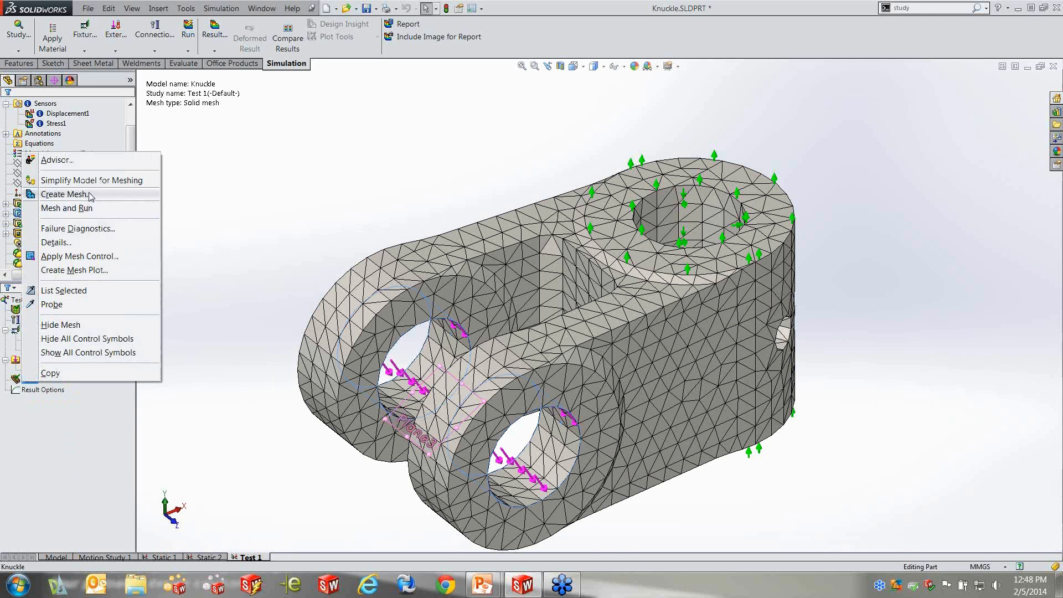
left_click(90, 195)
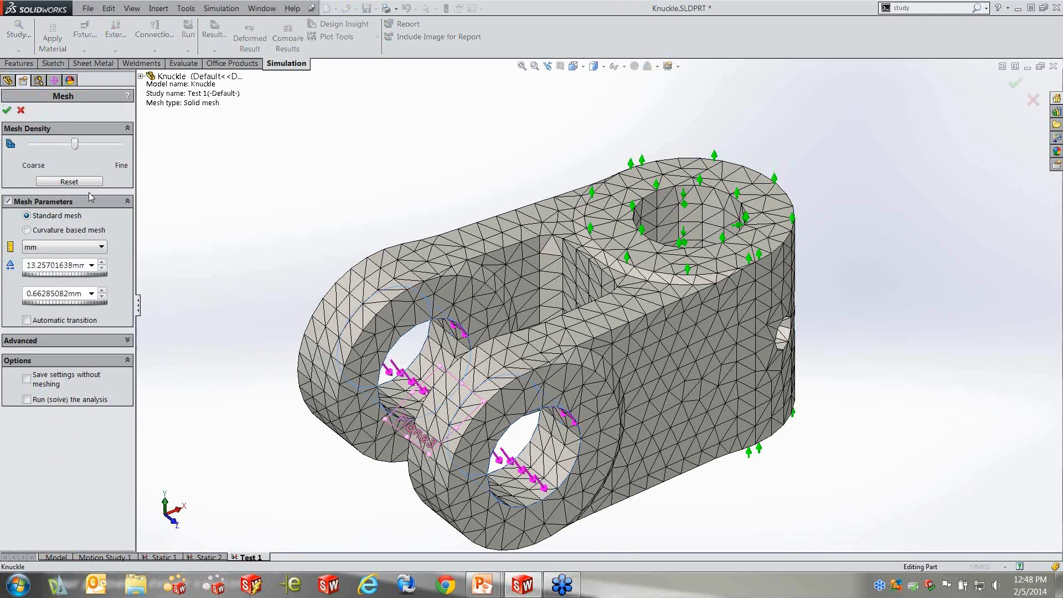
mouse_move(79, 145)
left_mouse_down()
mouse_move(103, 146)
mouse_move(92, 147)
left_mouse_up()
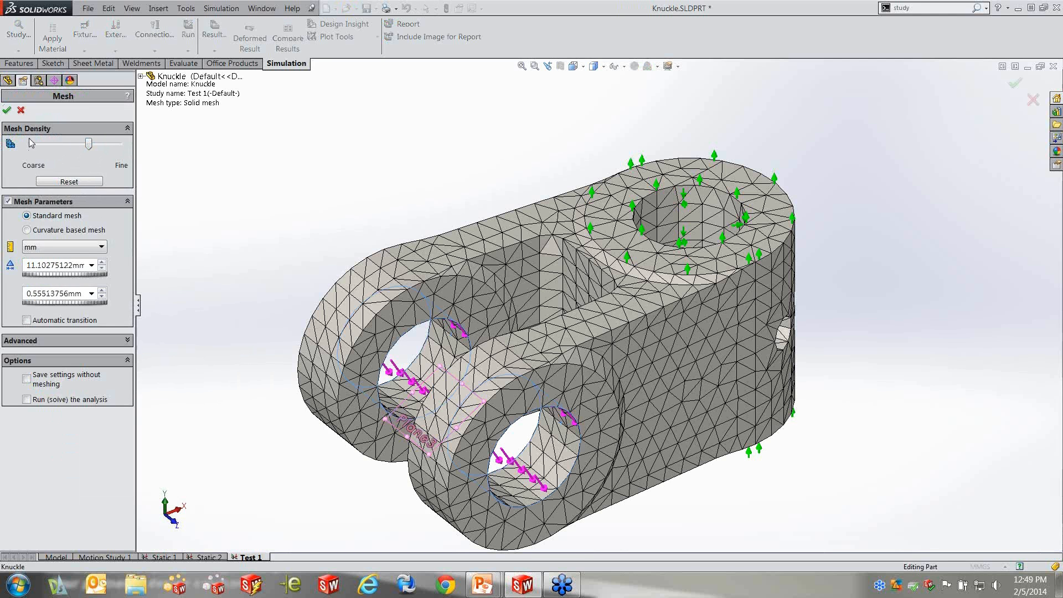
left_click(7, 109)
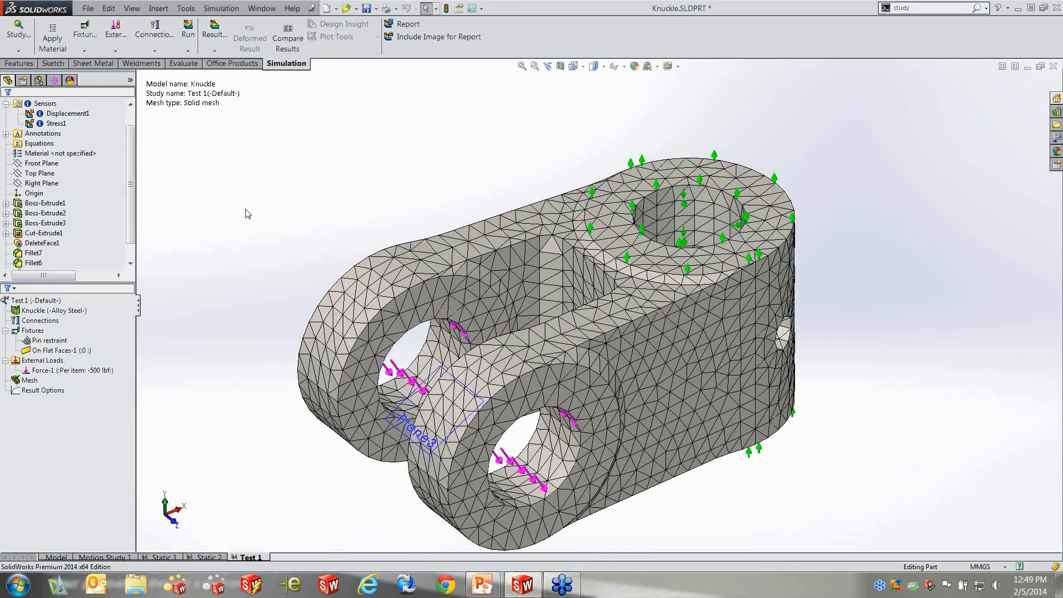
left_click(34, 371)
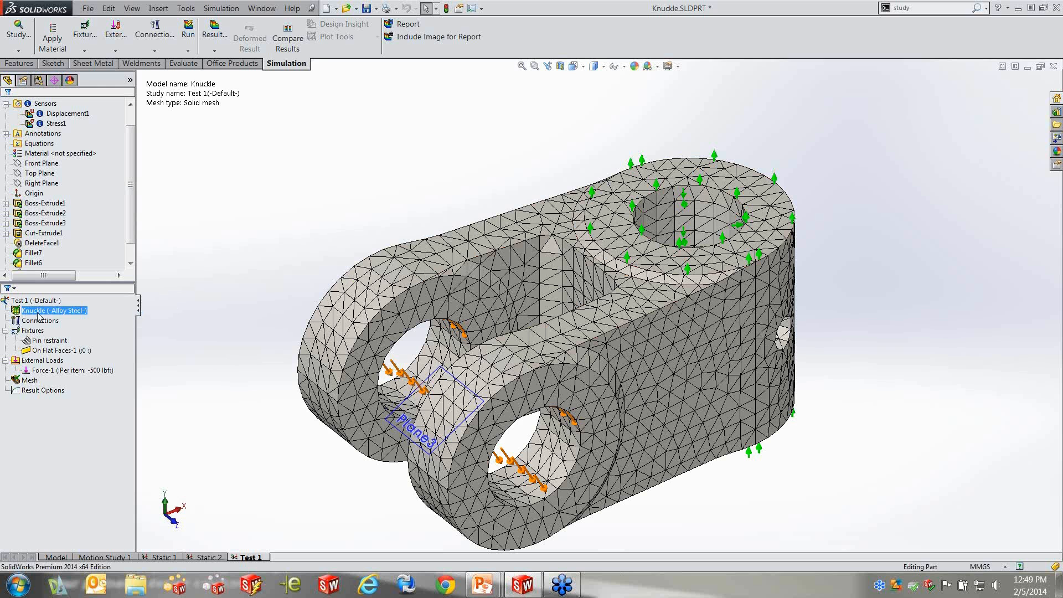
left_click(42, 389)
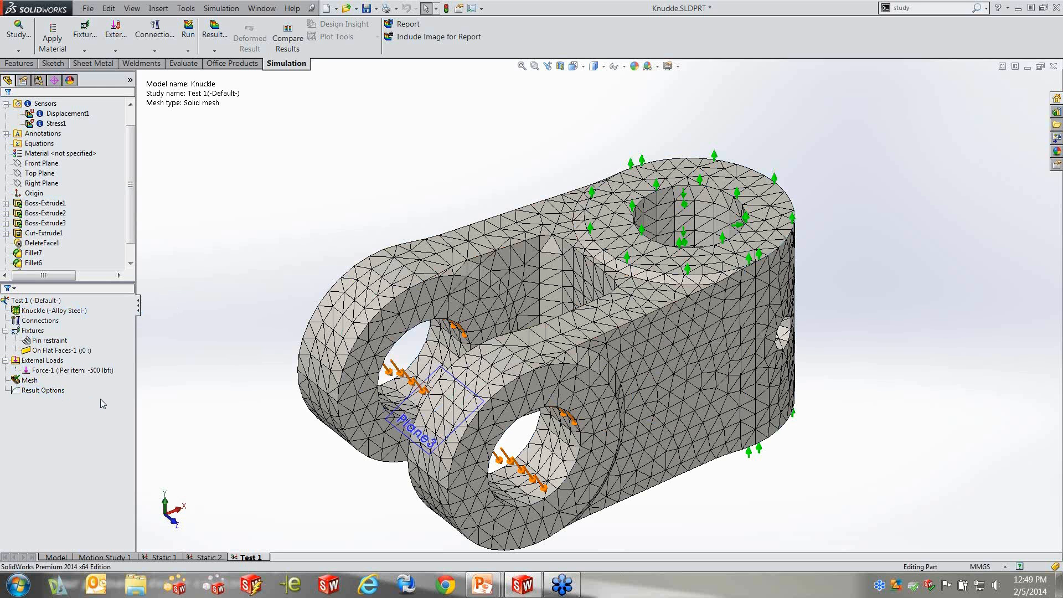
left_click(30, 380)
left_click(74, 313)
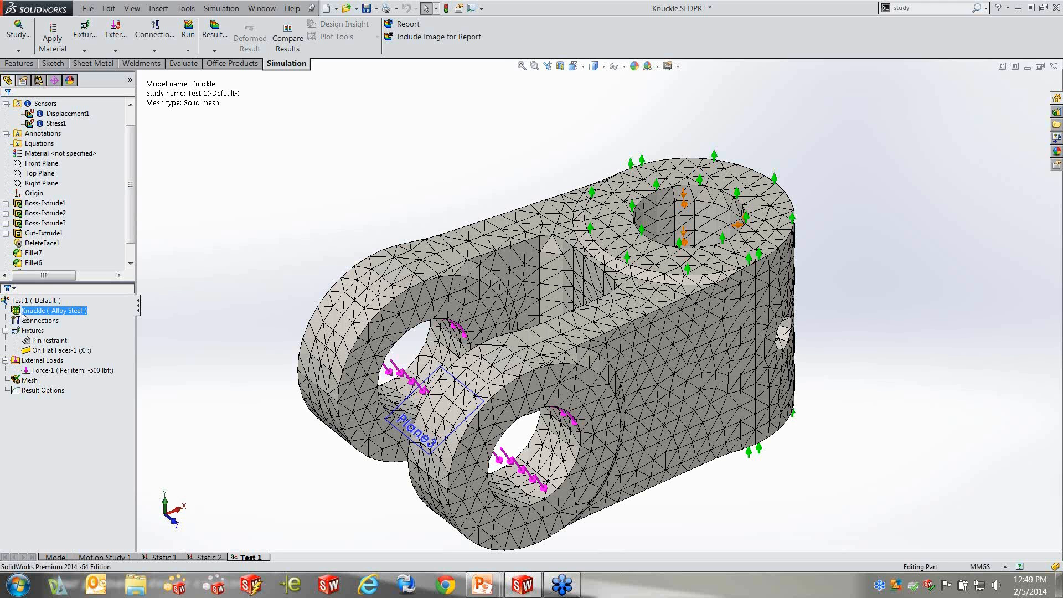
left_click(217, 285)
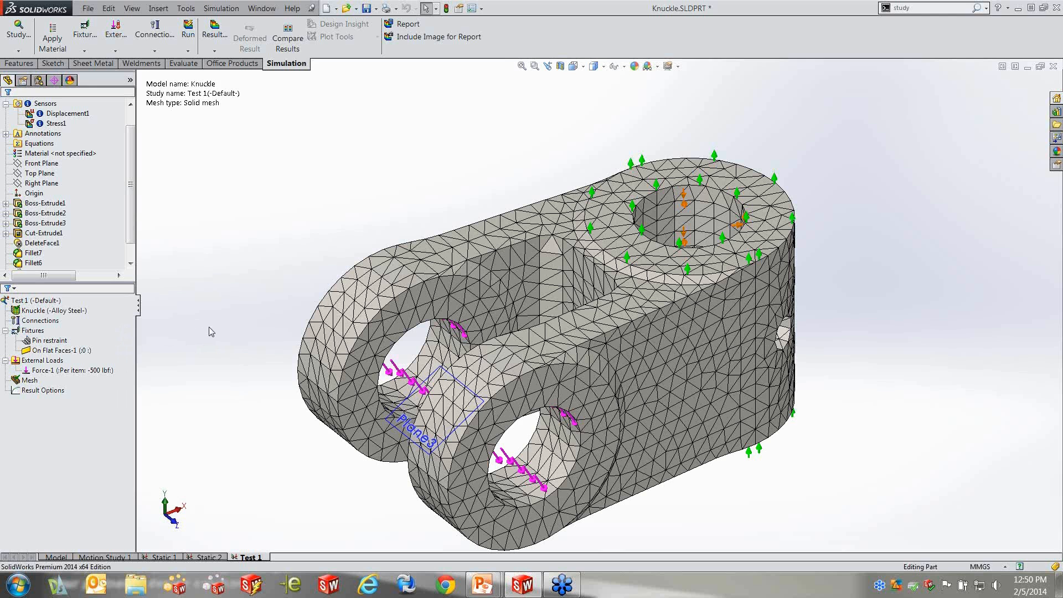
Run the Test 1 study and view the resulting von Mises stress plot on the knuckle
left_click(188, 37)
right_click(43, 301)
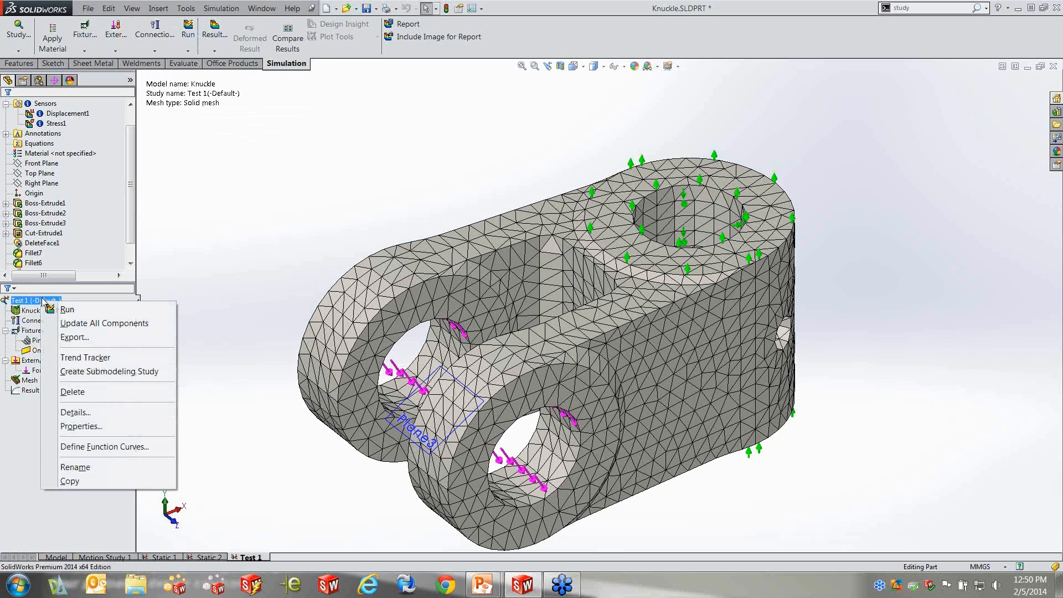
left_click(80, 313)
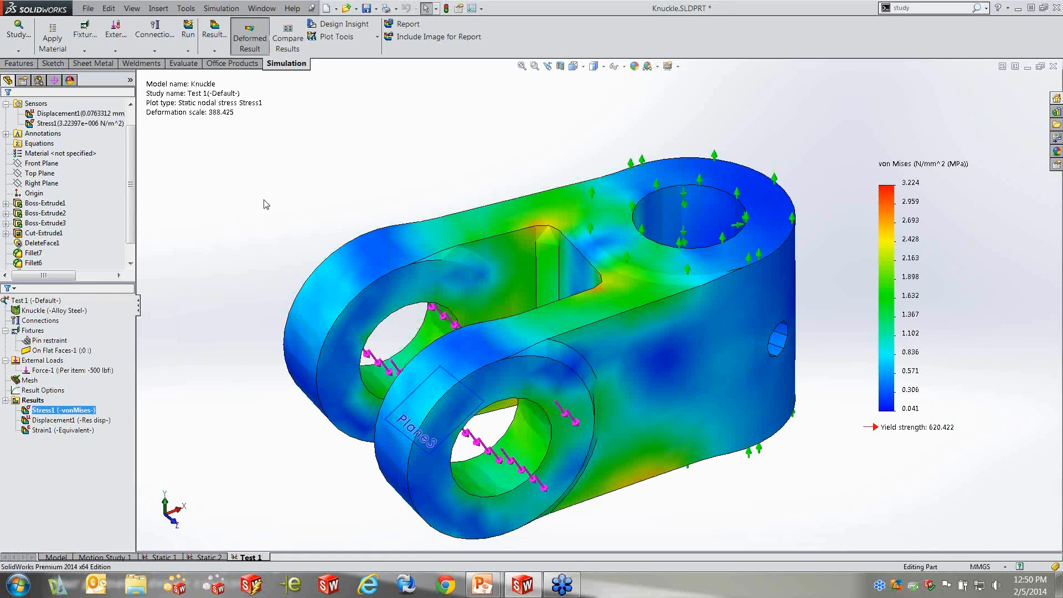
middle_click_drag(309, 226, 344, 221)
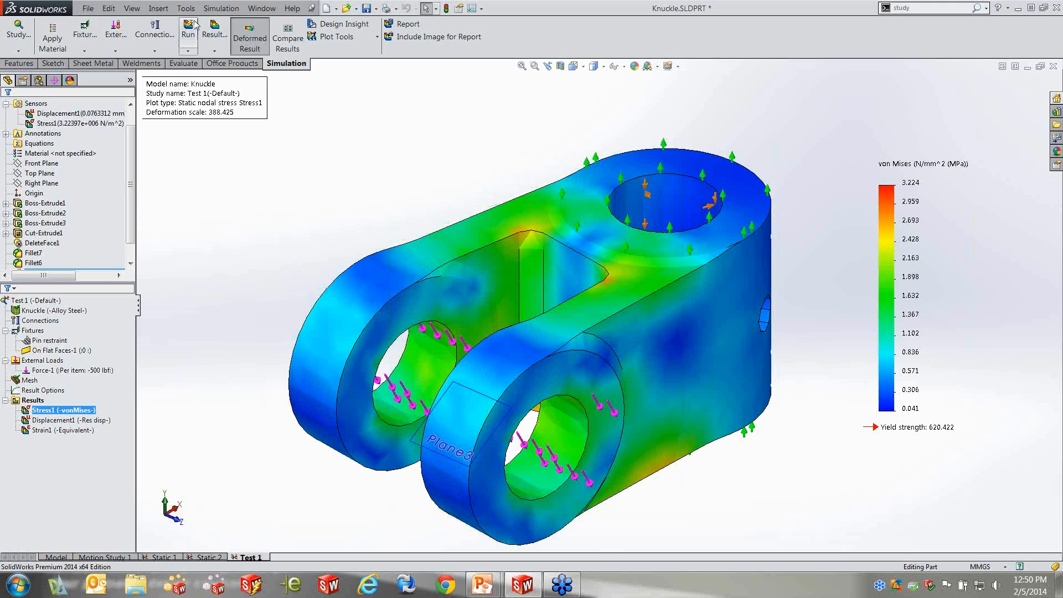
Open the simulation's default options and examine the result type and component of Plot1, Plot2 and Plot3 under Static Study Results
left_click(221, 8)
left_click(234, 321)
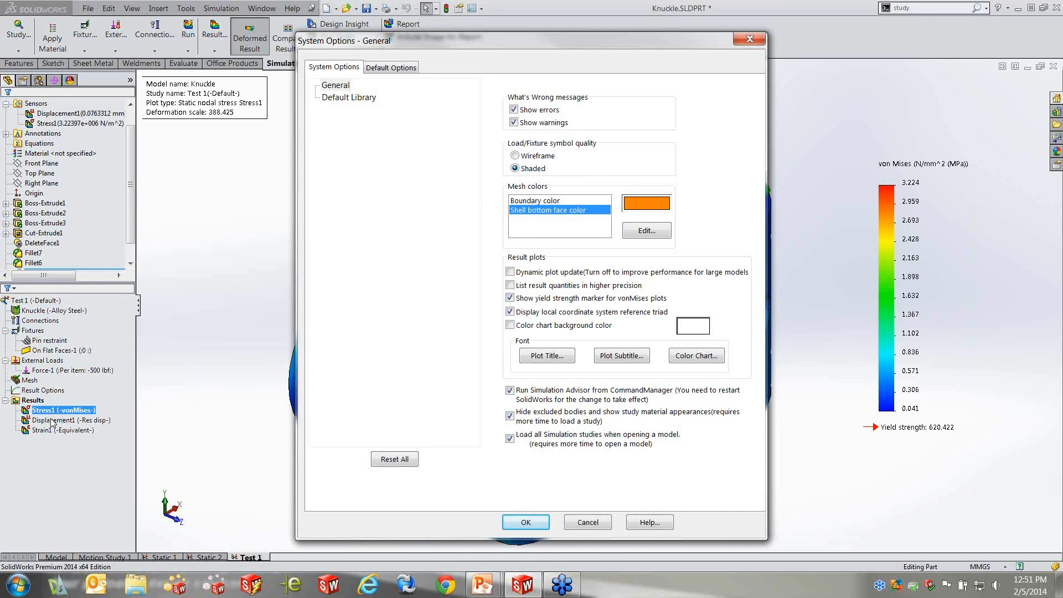
left_click(392, 68)
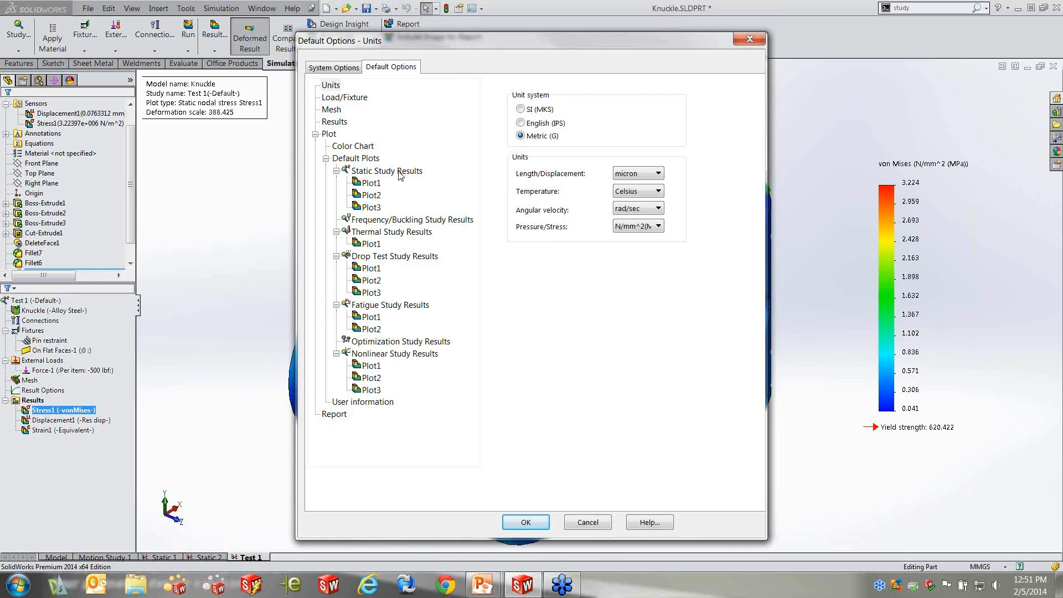
left_click(369, 187)
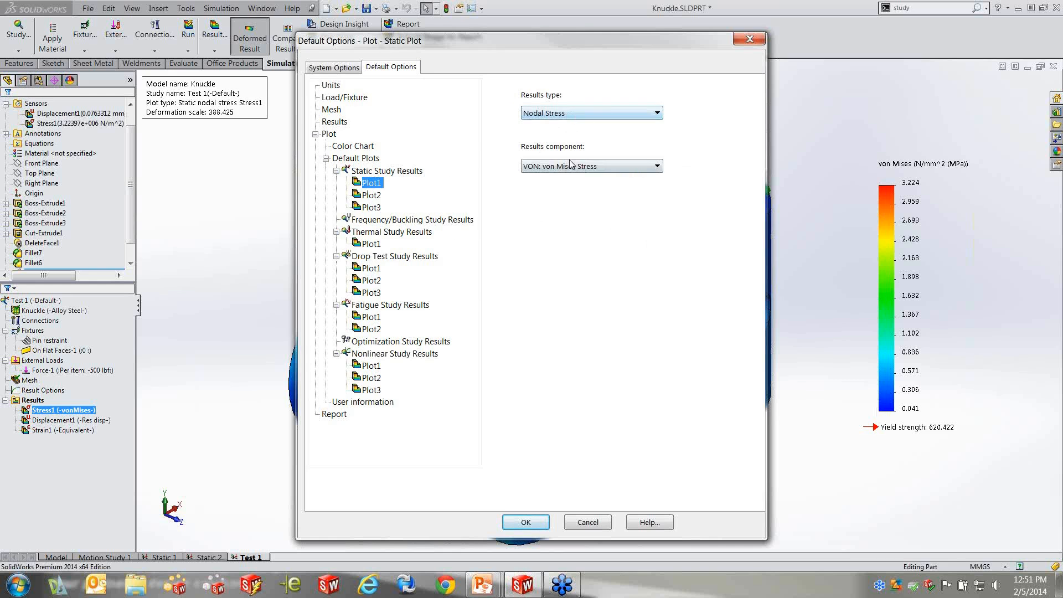
left_click(376, 198)
left_click(371, 208)
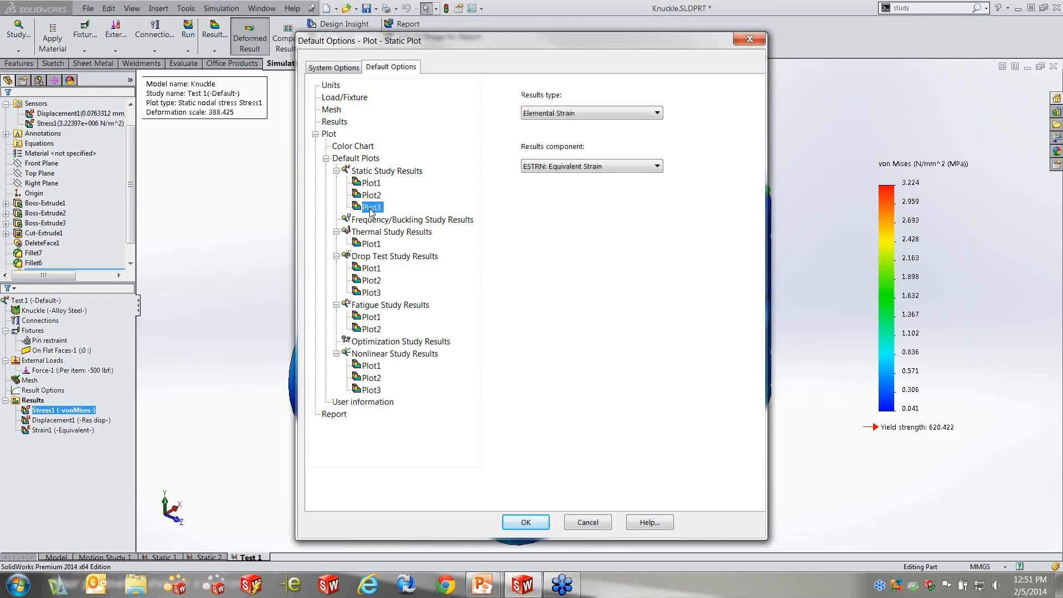
Check the choices for adding a plot or folder to Static Study Results, and leave the options without saving changes
right_click(396, 172)
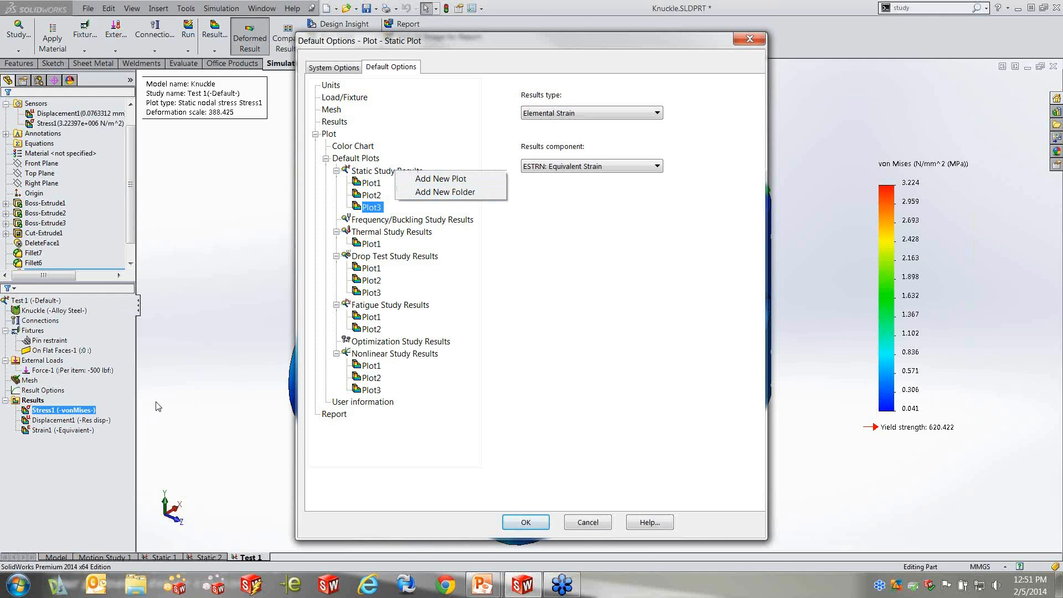
right_click(553, 41)
left_click(525, 48)
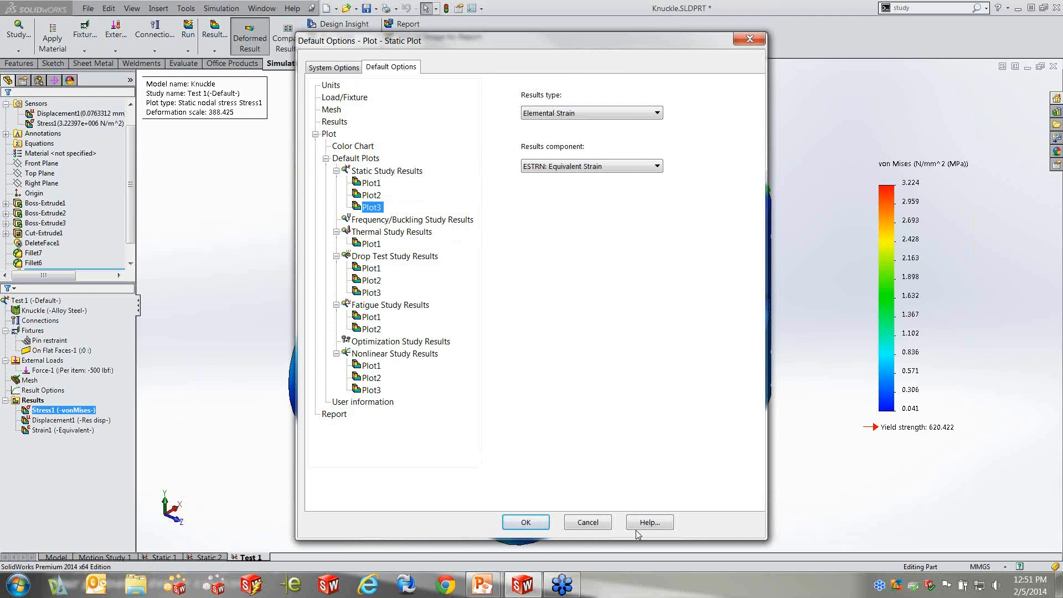
left_click(588, 522)
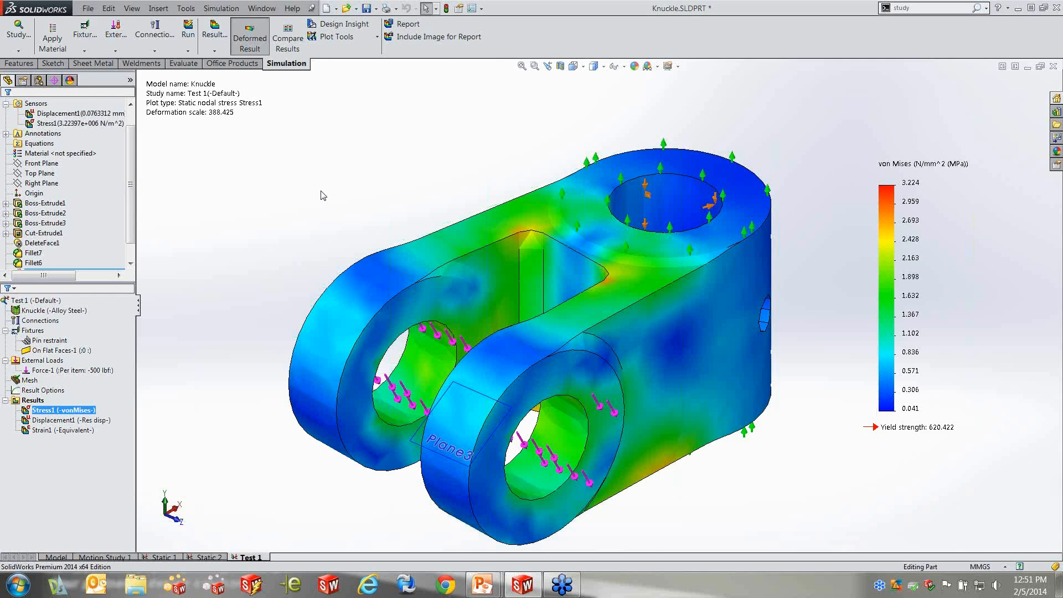
Open the SolidWorks Simulation tutorials and look through the whole range of Static lessons
left_click(224, 9)
mouse_move(292, 9)
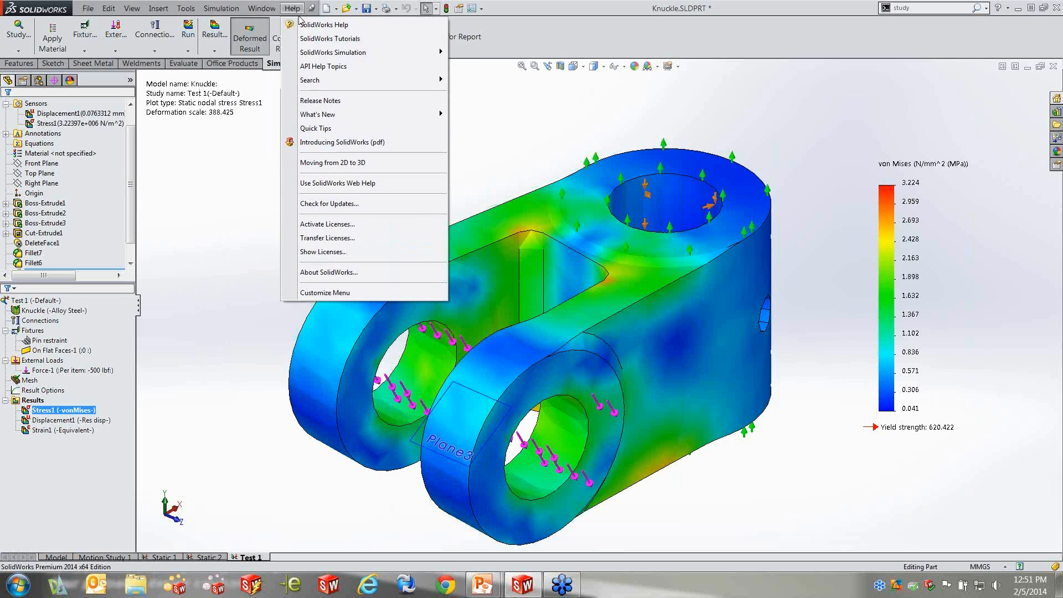
mouse_move(315, 53)
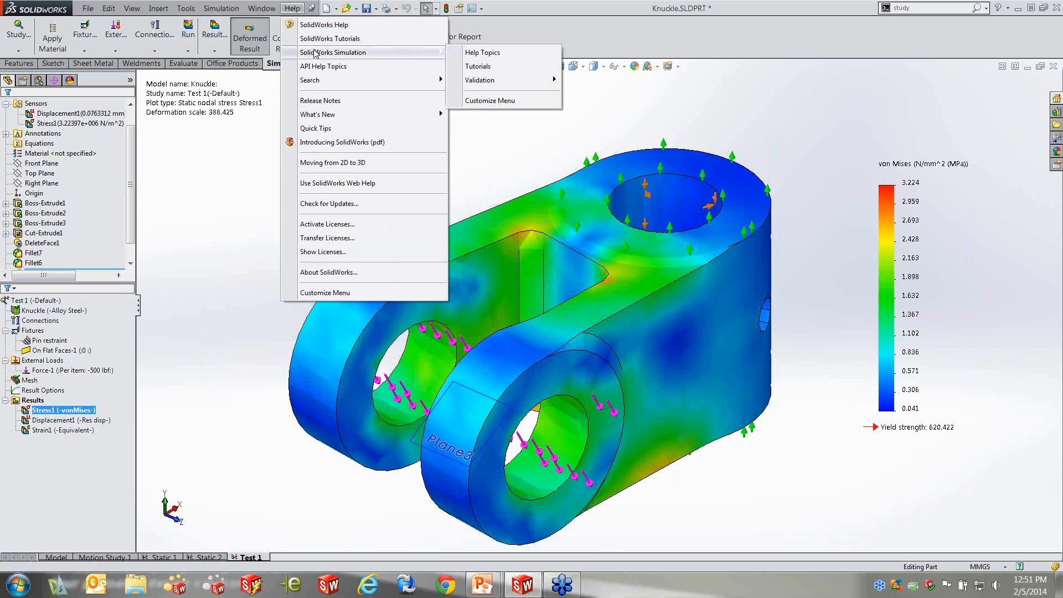
left_click(497, 67)
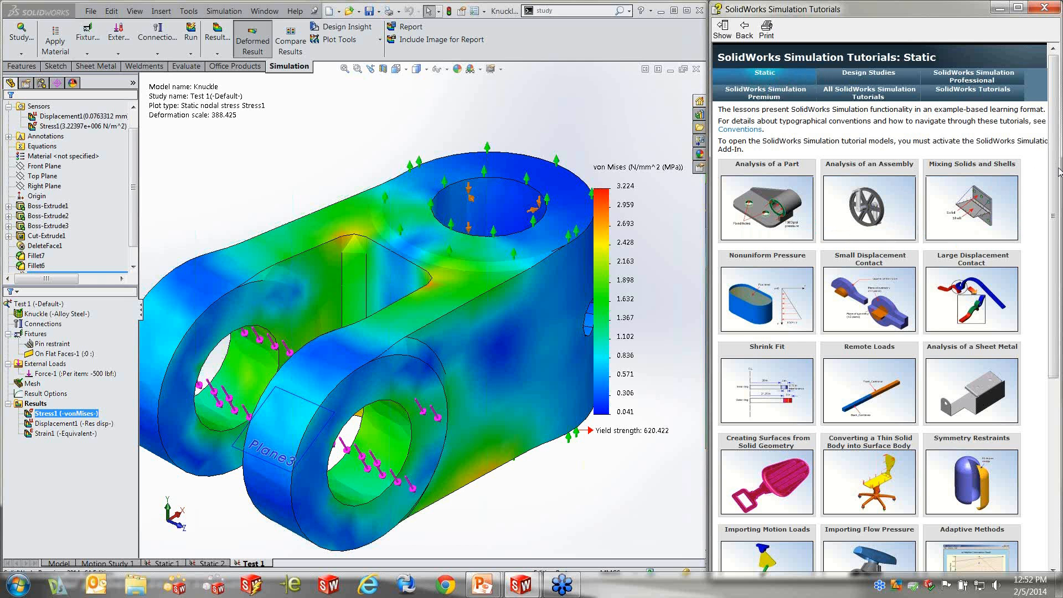
scroll(1041, 161, "down", 1)
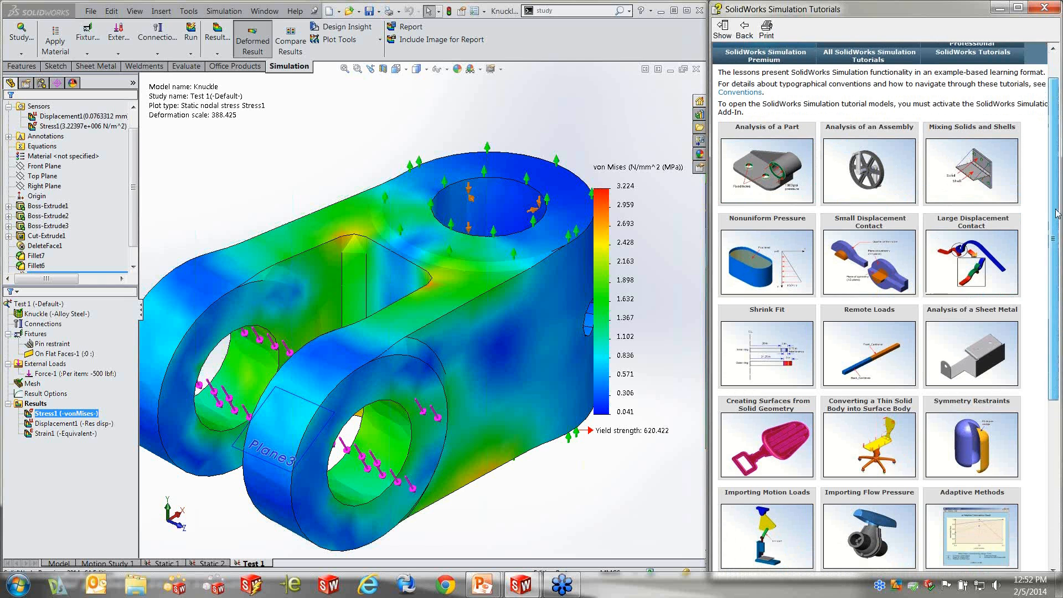
scroll(988, 174, "down", 3)
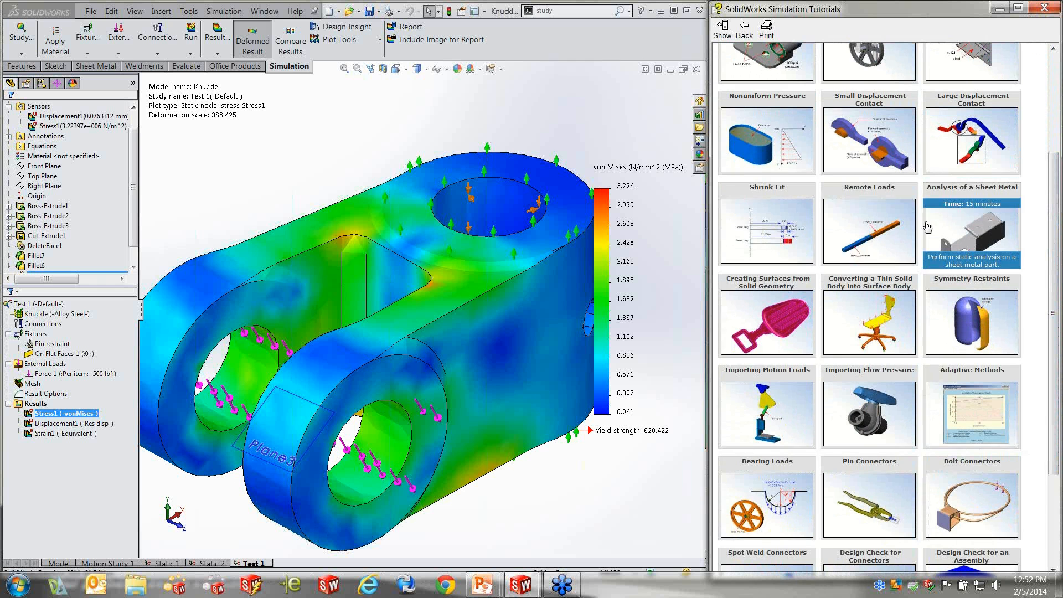
mouse_move(880, 253)
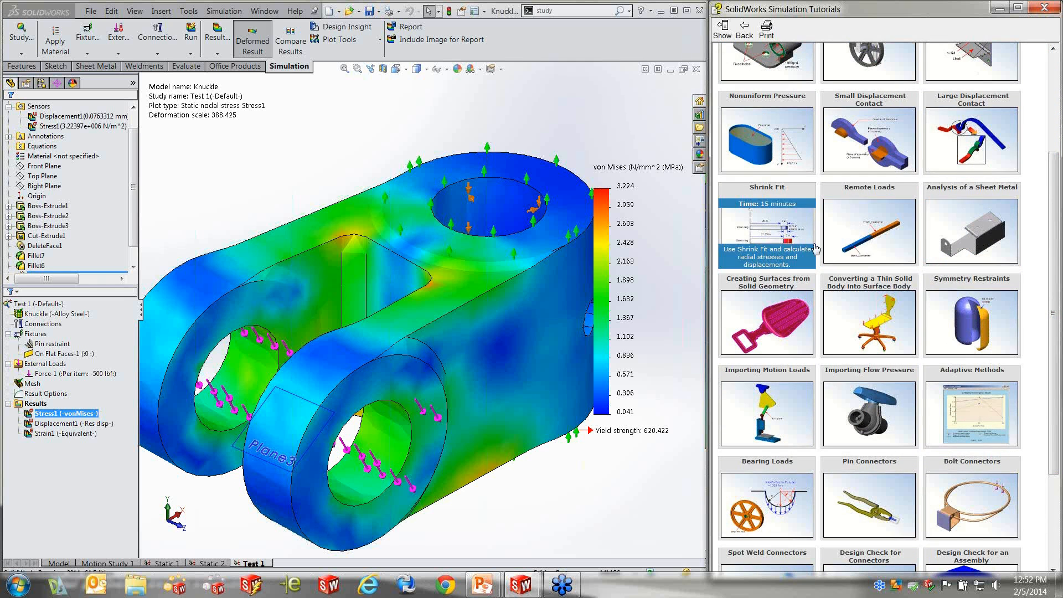
left_click_drag(1054, 254, 1048, 344)
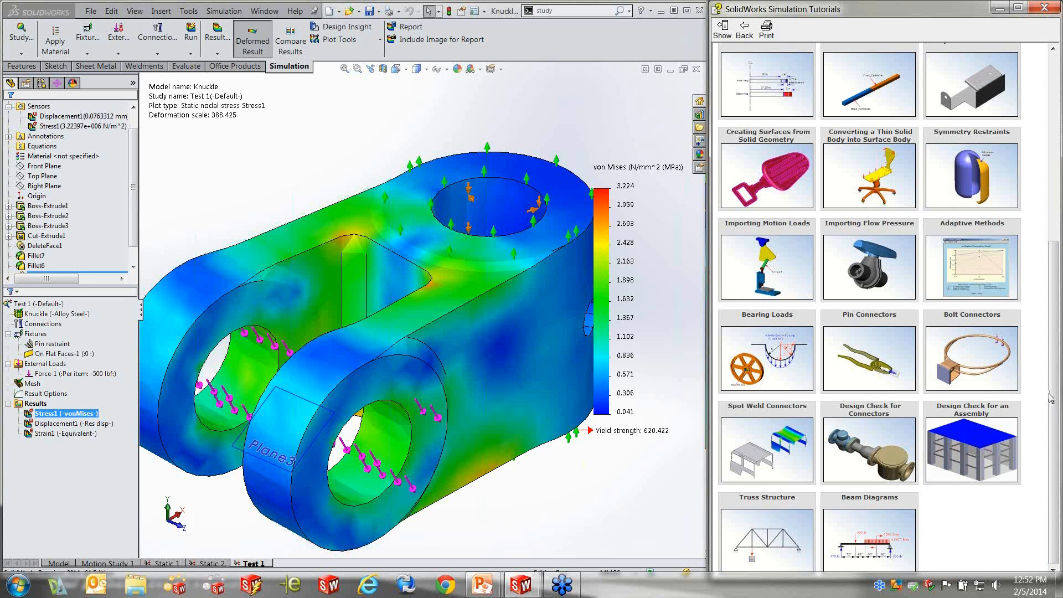
left_click_drag(1055, 394, 1053, 238)
mouse_move(991, 161)
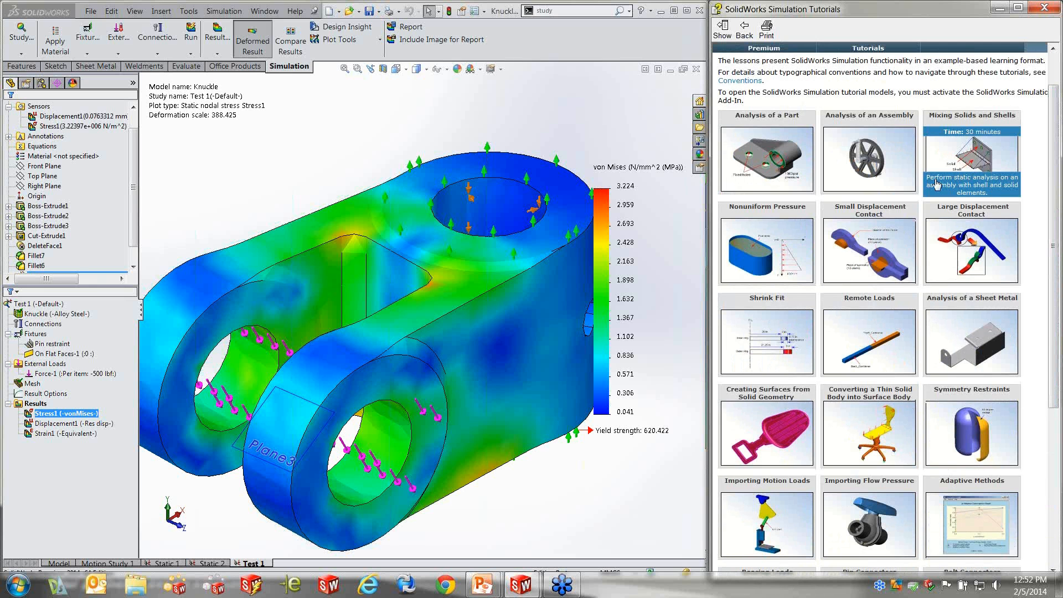
Read through the Analysis of a Part lesson up to Creating a Static Analysis Study, locating its Study Advisor command, and close the tutorials
left_click(756, 138)
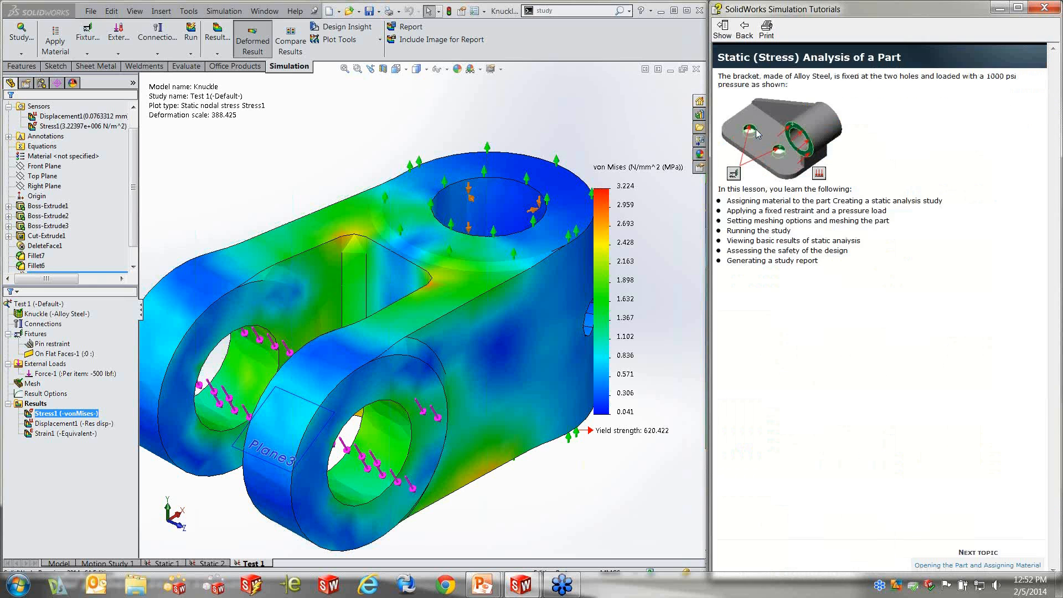
left_click(978, 565)
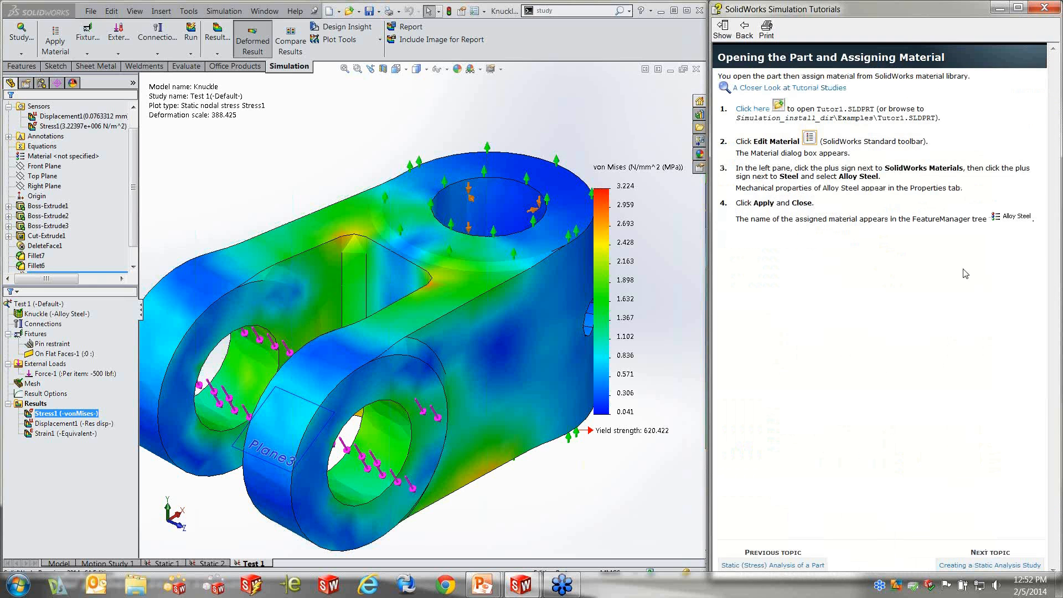
left_click(983, 566)
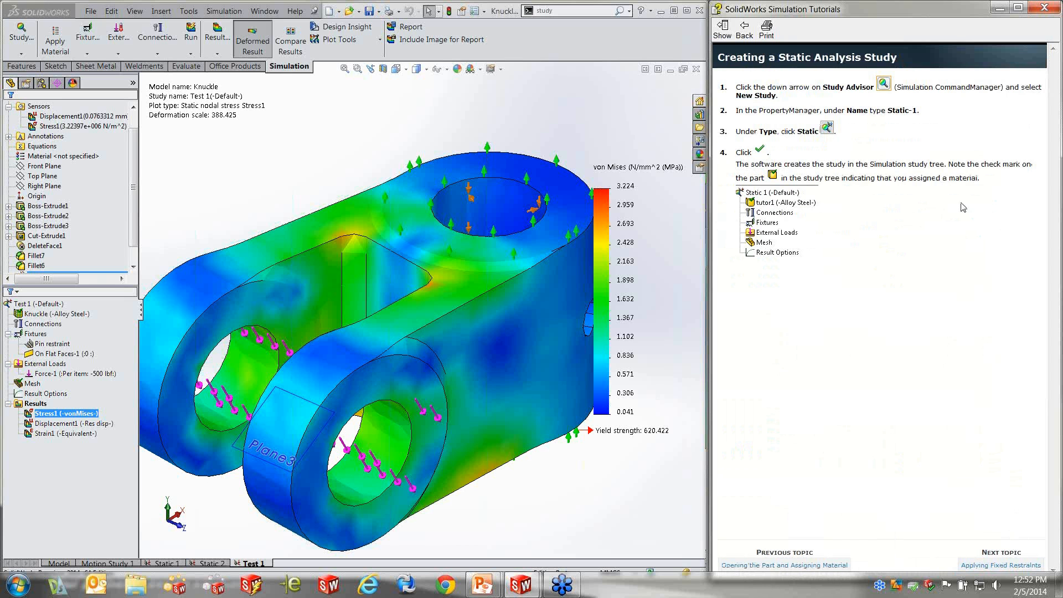
left_click(885, 84)
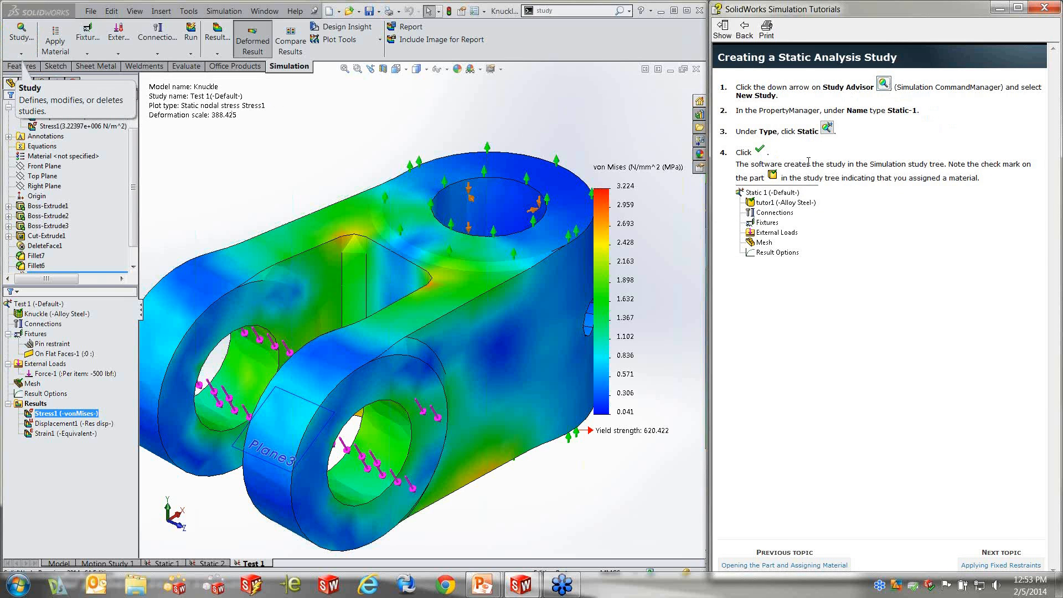
left_click(1048, 8)
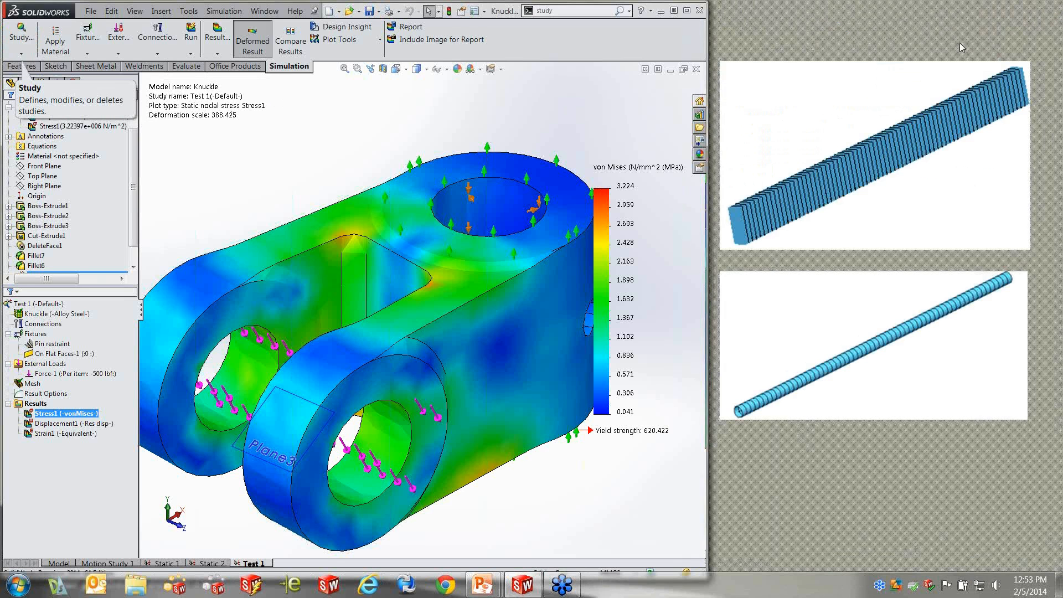
left_click(687, 12)
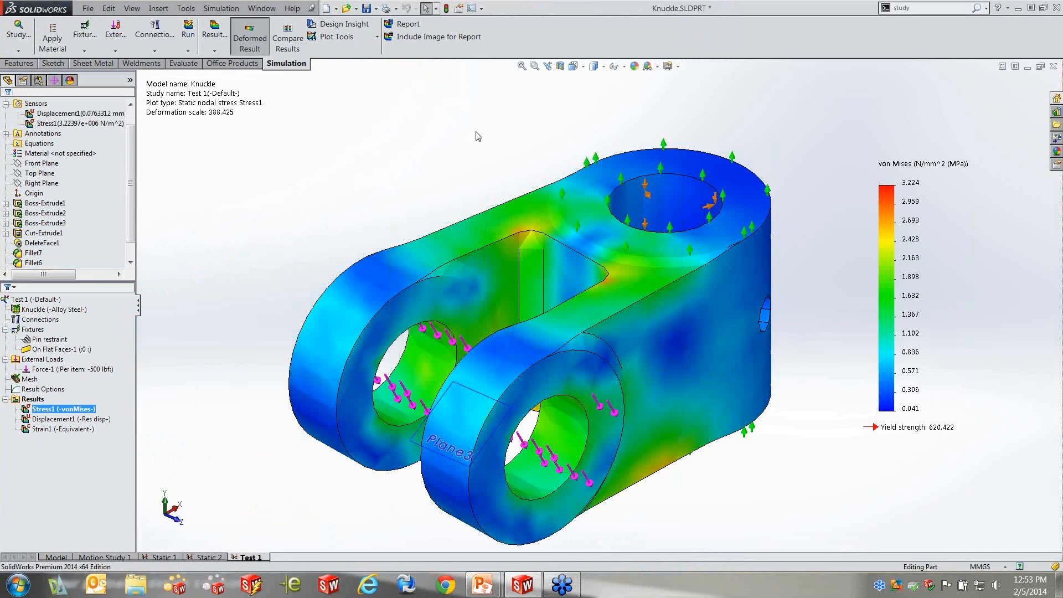
Open the NAFEMS Linear Static Benchmarks from the Simulation help, look over the examples, and return to the full-size model window
left_click(228, 10)
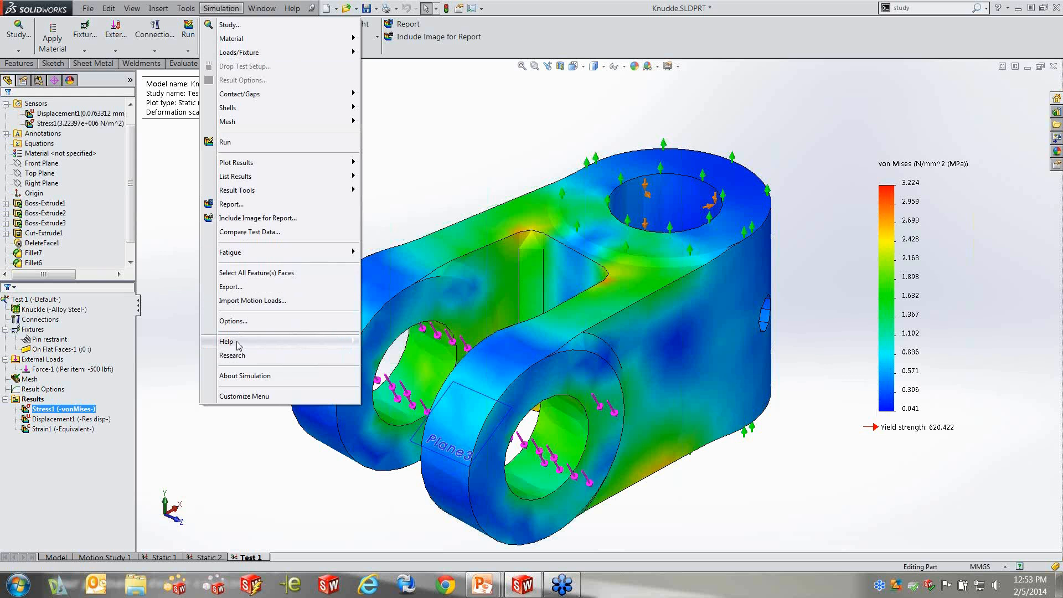
mouse_move(237, 344)
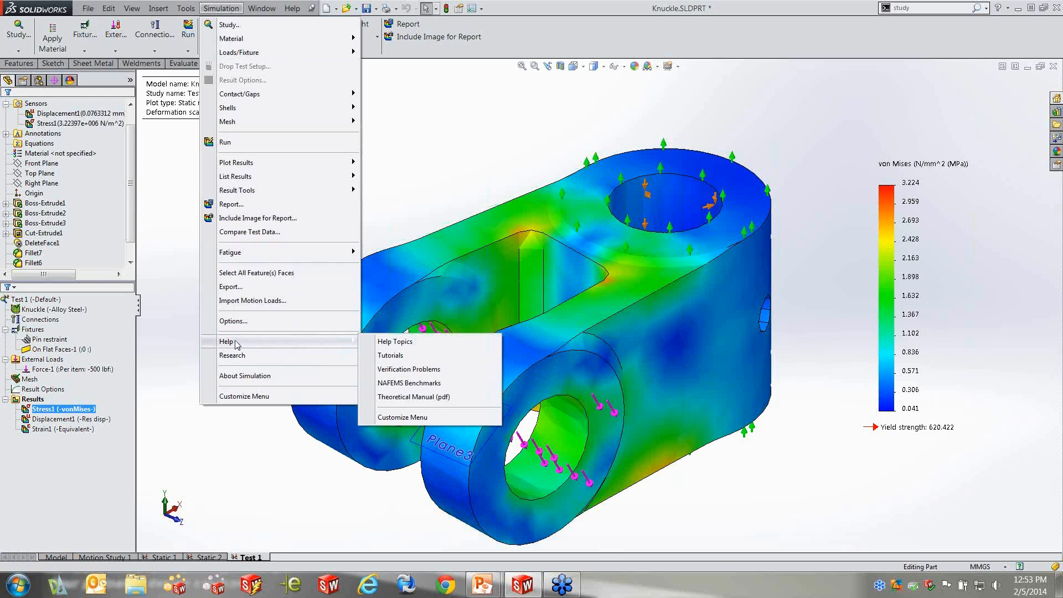
left_click(297, 8)
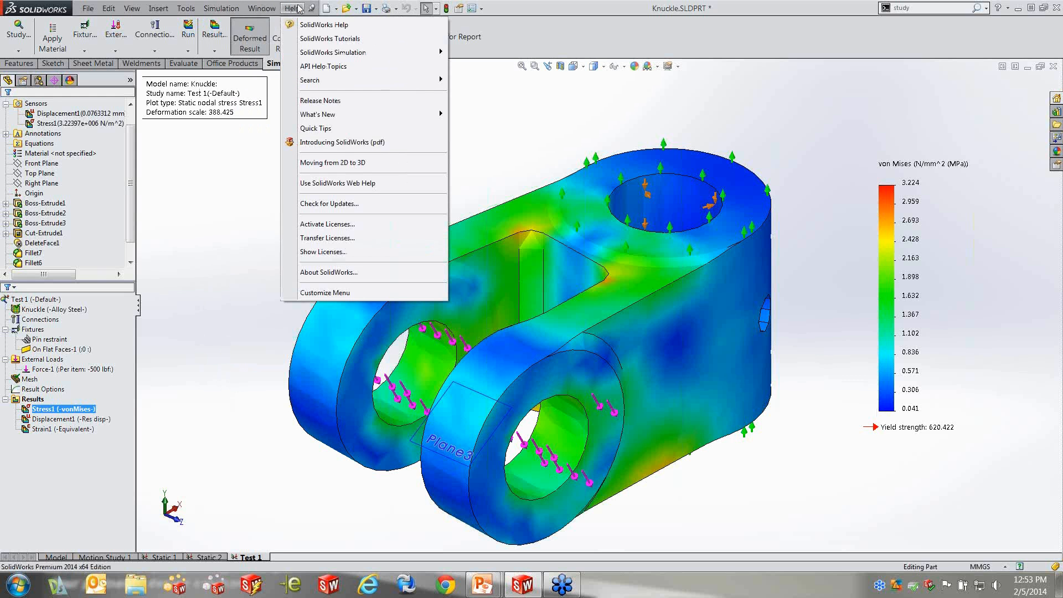
mouse_move(221, 8)
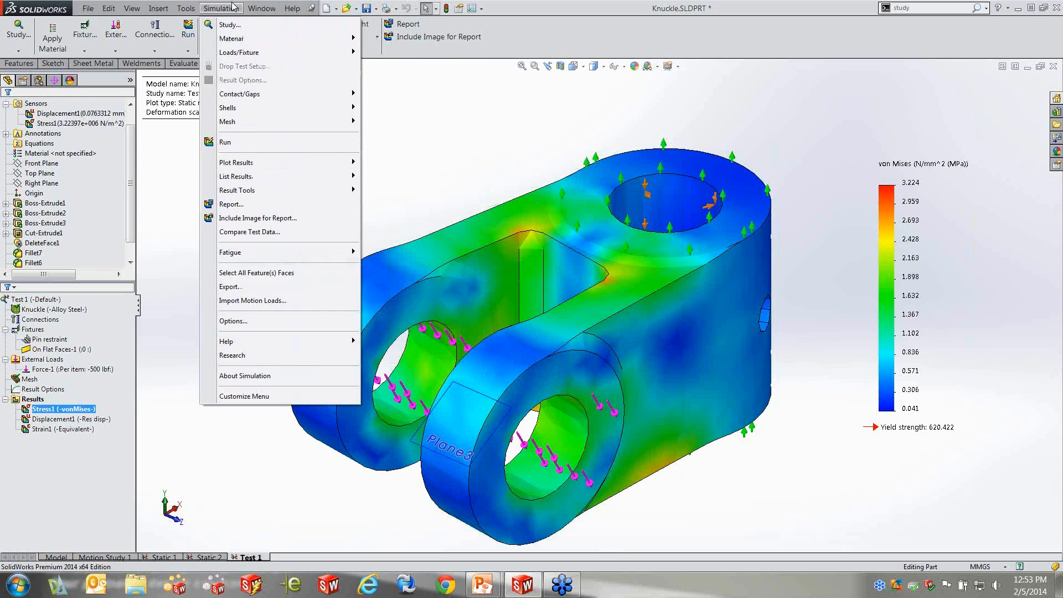
mouse_move(230, 343)
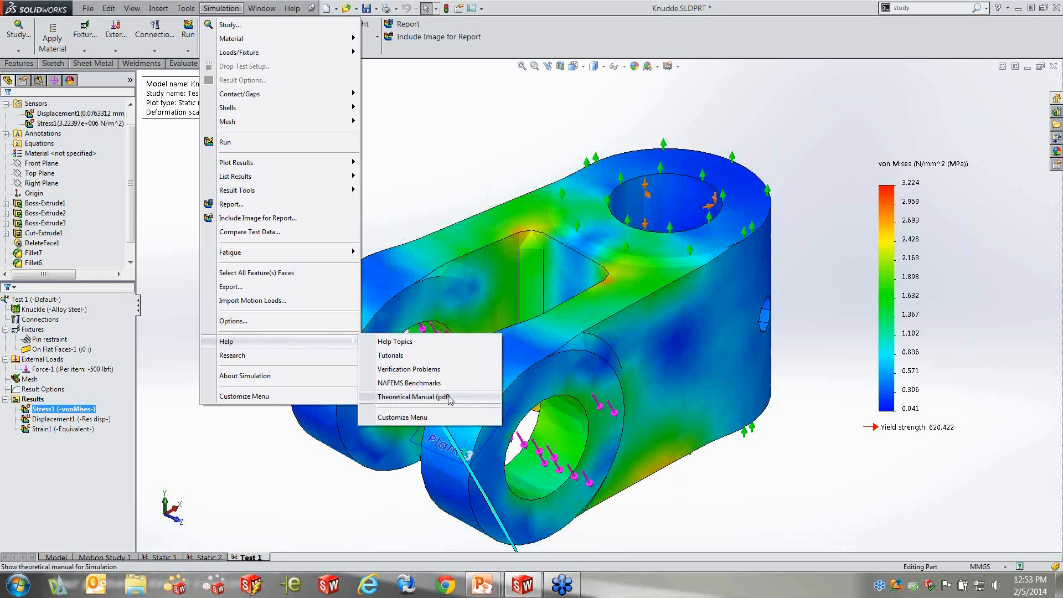
left_click(421, 383)
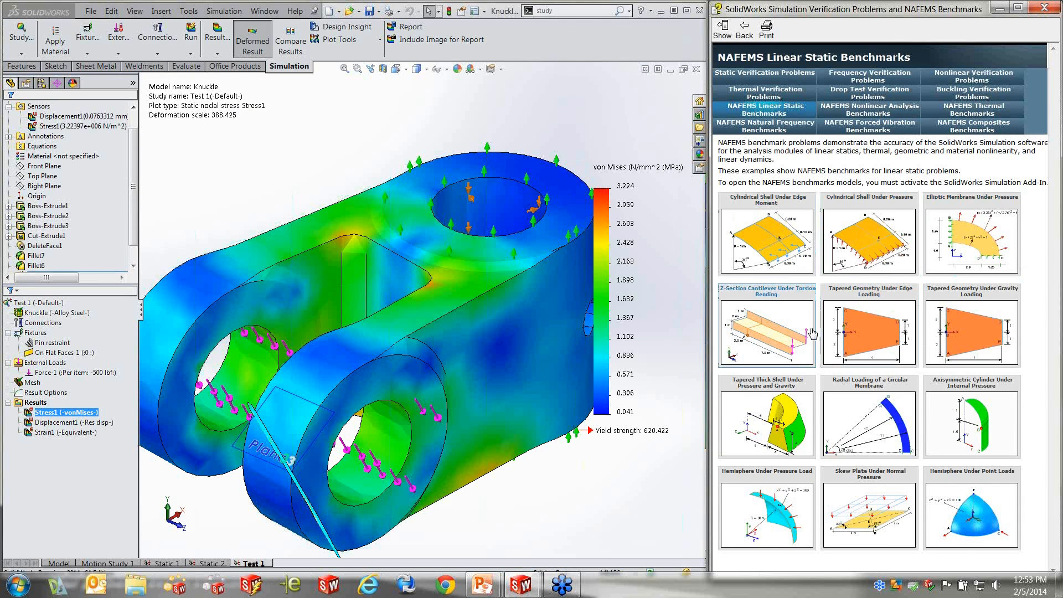
left_click(1043, 8)
left_click(686, 11)
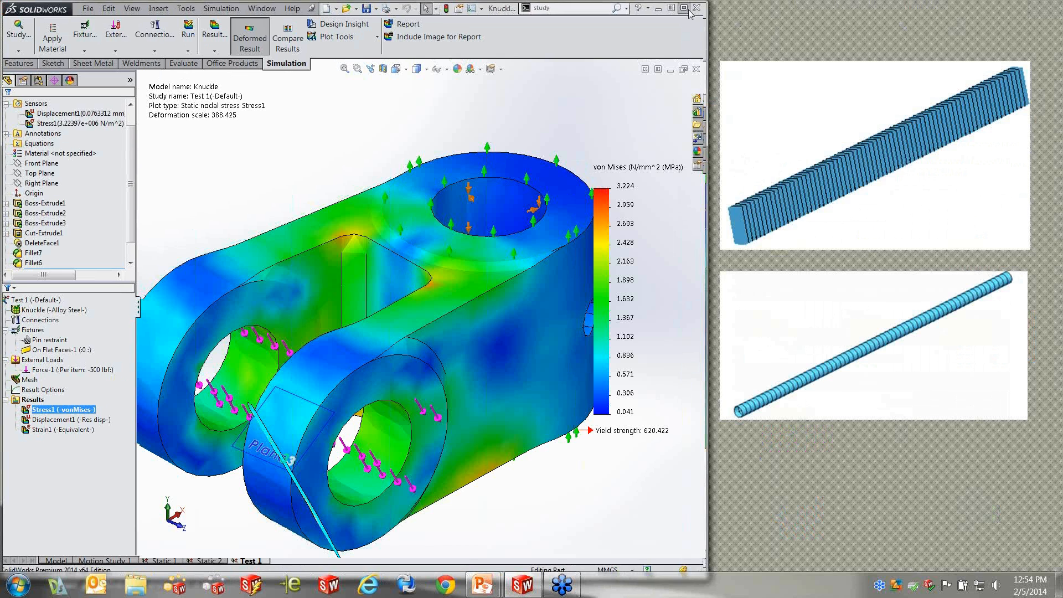
Open the Simulation analysis research resources, look over the online resource links and knowledge base search, and dismiss them
left_click(221, 8)
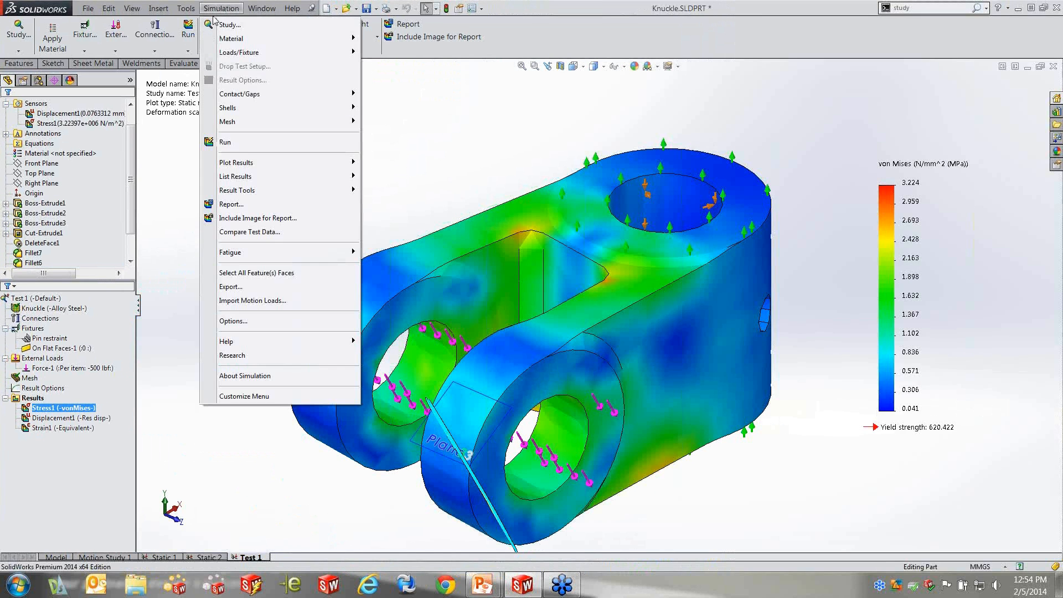
left_click(239, 358)
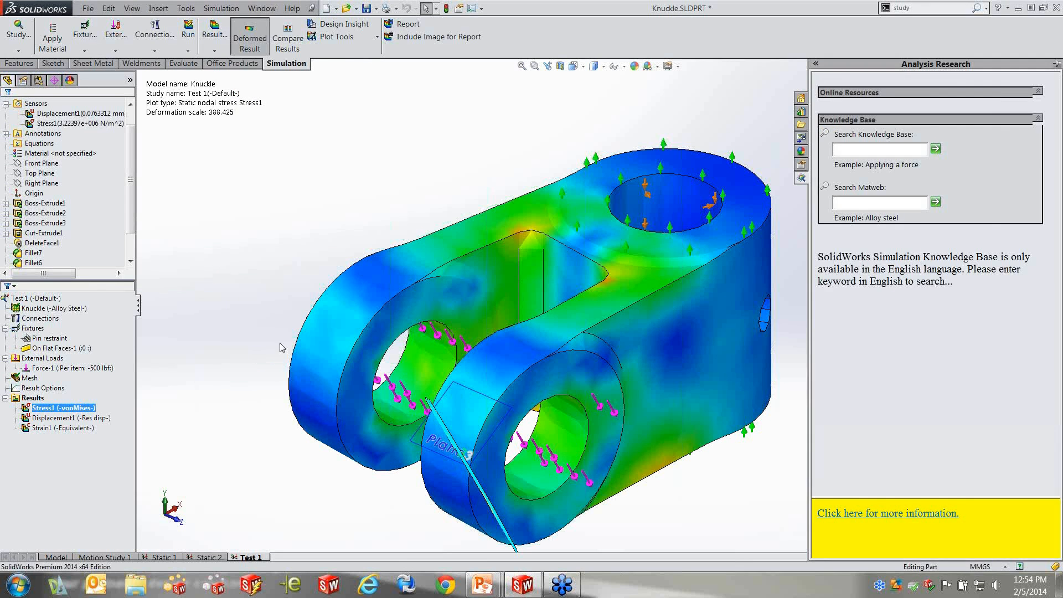
left_click(1039, 93)
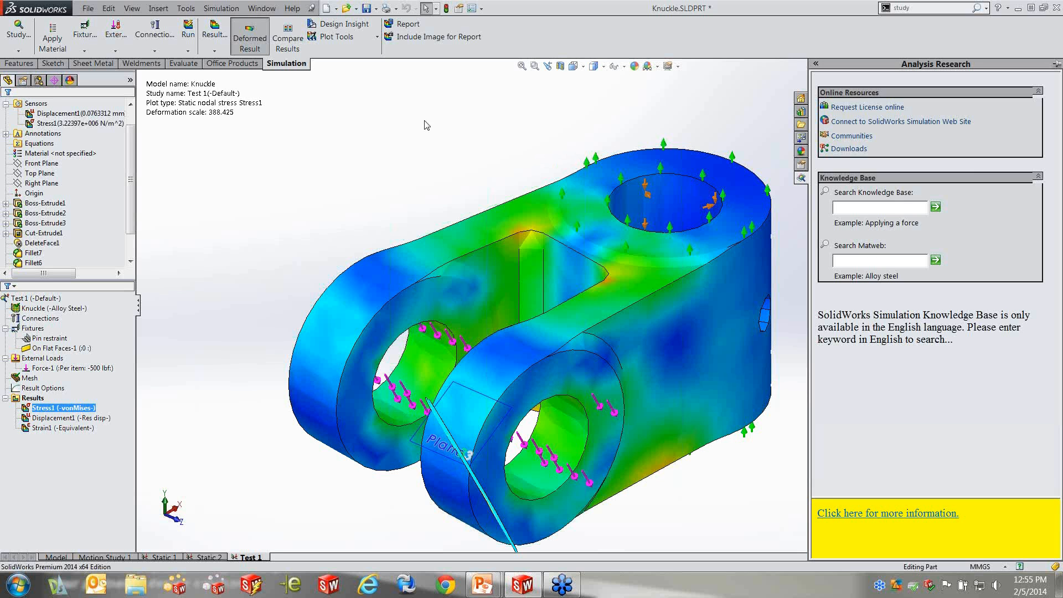
left_click(396, 135)
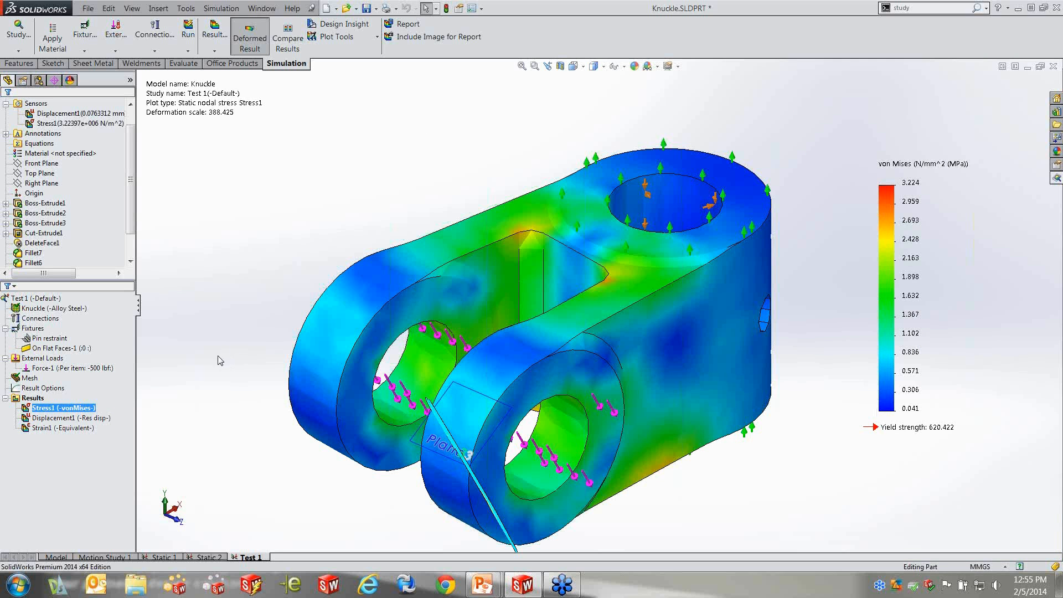
Display the Displacement1 result plot of study Test 1 on the knuckle
left_click(32, 397)
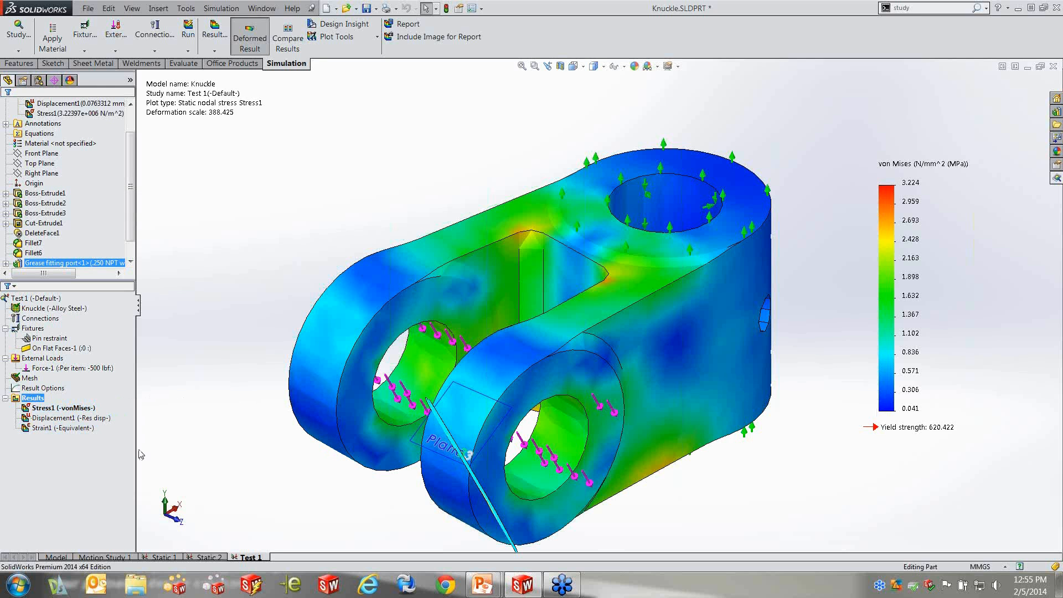
left_click(52, 407)
left_click(69, 419)
double_click(69, 418)
left_click(58, 428)
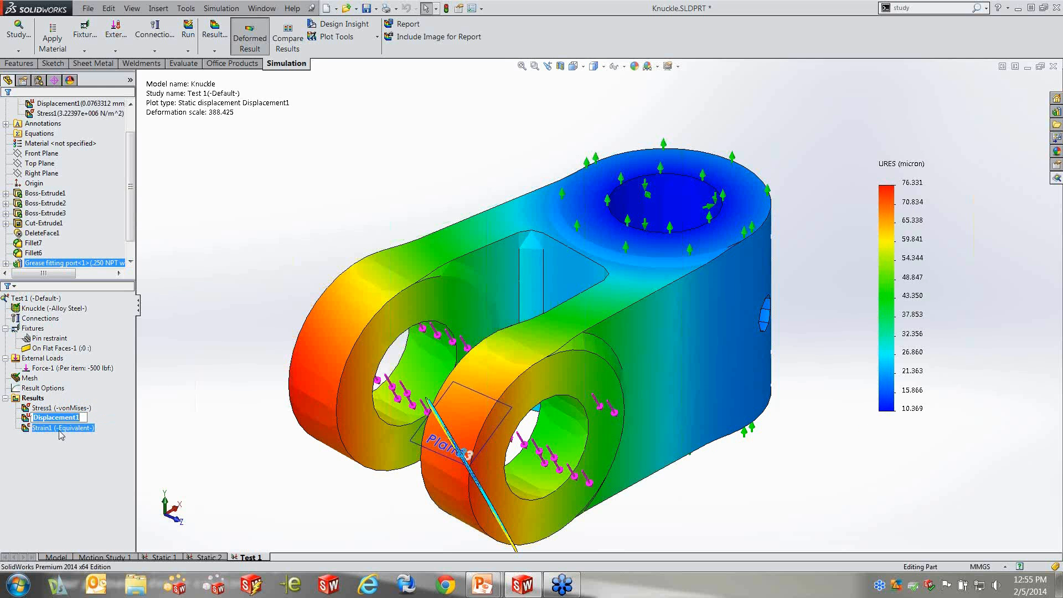
double_click(58, 428)
double_click(64, 419)
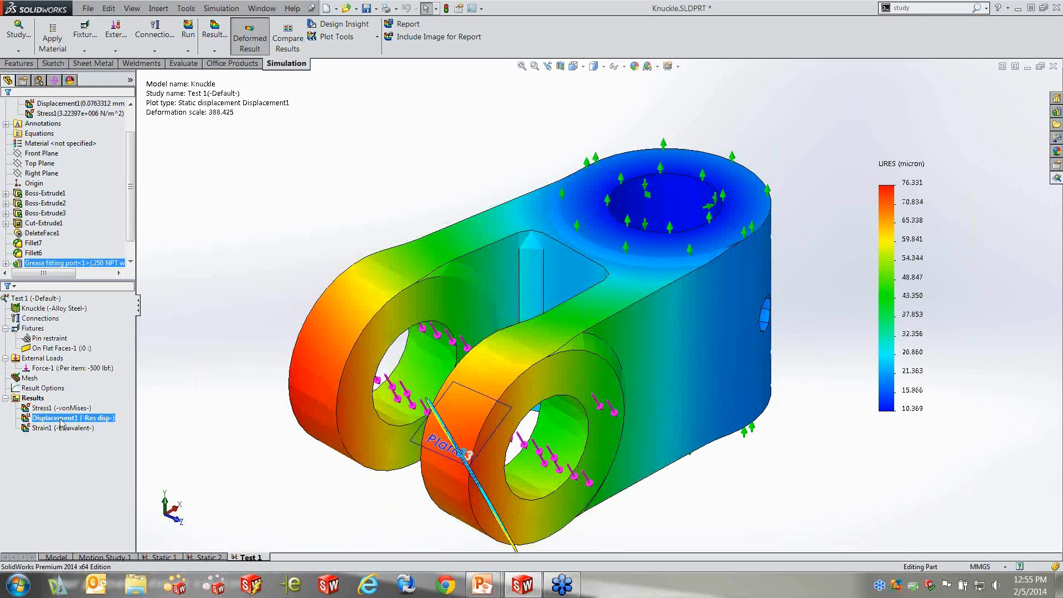
left_click(64, 419)
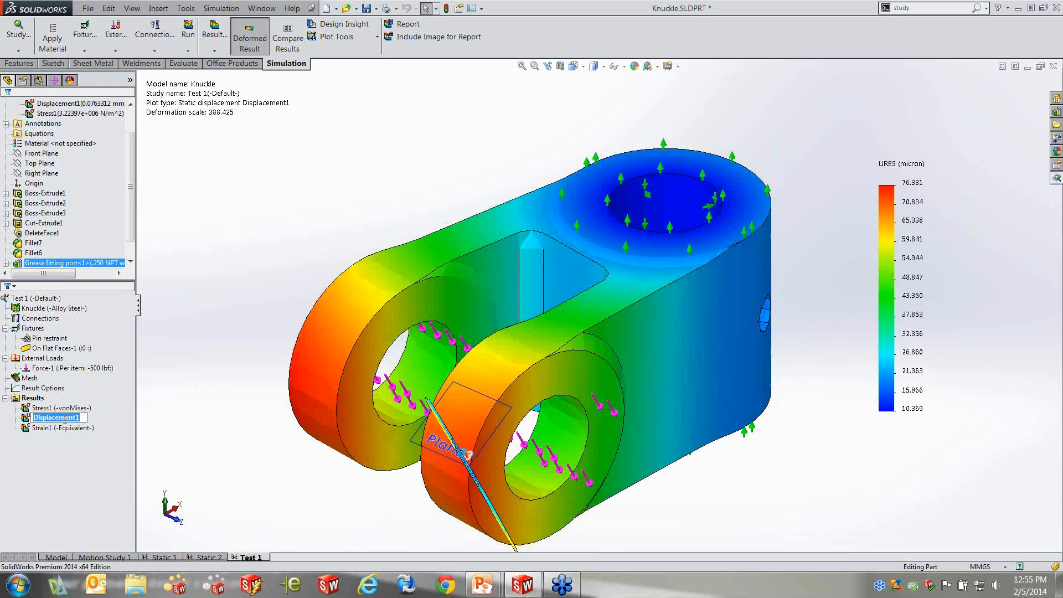
Redisplay the Stress1 von Mises plot and inspect the stresses around the knuckle's inner pocket from slightly different angles
key("Return")
left_click(68, 410, "ctrl")
double_click(68, 410)
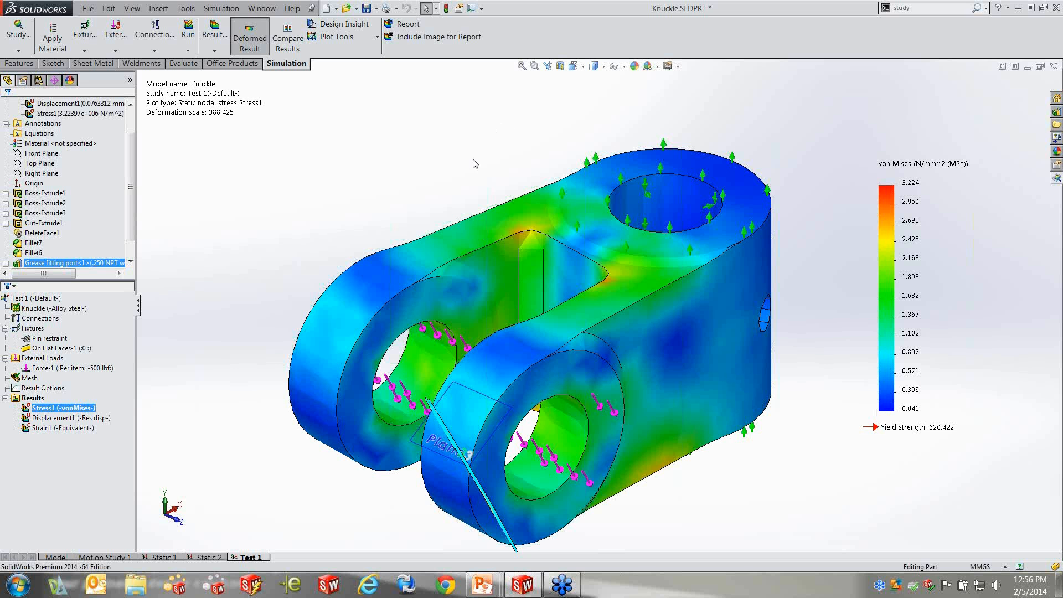
mouse_move(625, 322)
middle_mouse_down()
mouse_move(642, 330)
mouse_move(607, 338)
mouse_move(625, 328)
middle_mouse_up()
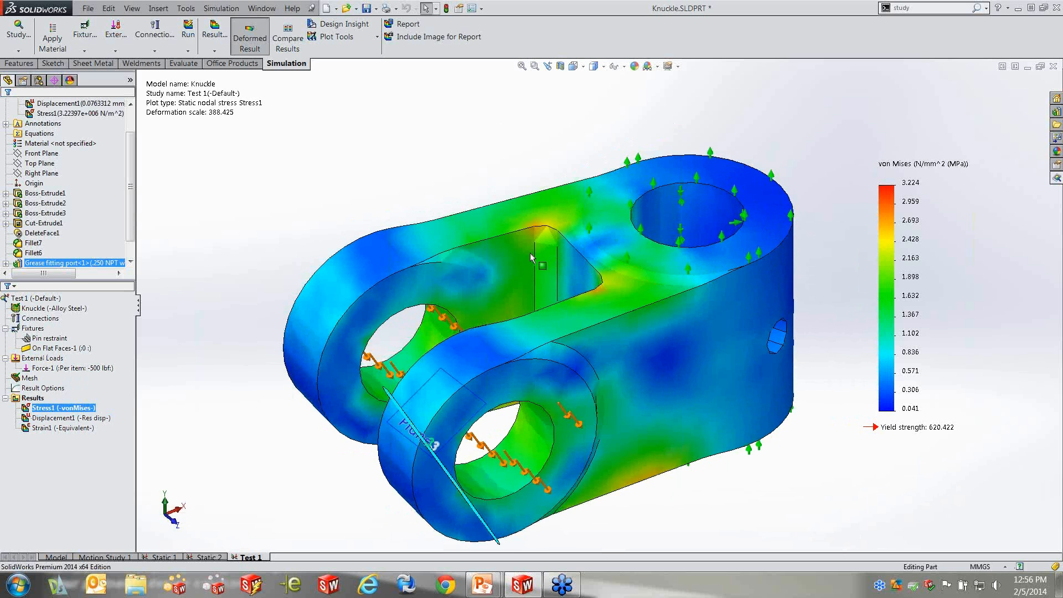
middle_click_drag(466, 202, 492, 237)
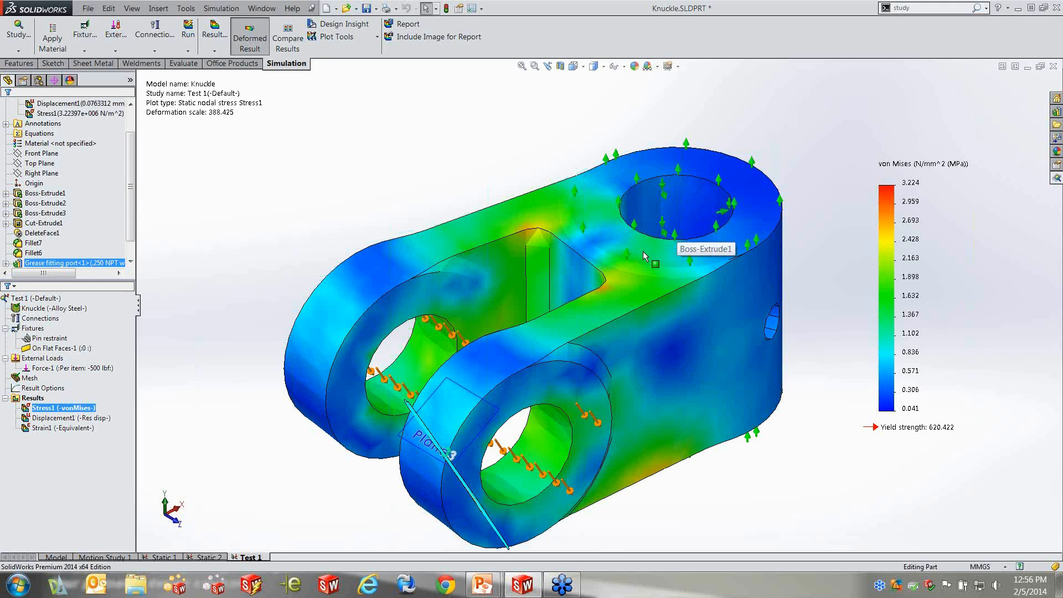
Add a new configuration named New design to the Knuckle part
left_click(39, 81)
left_click(34, 104)
right_click(47, 106)
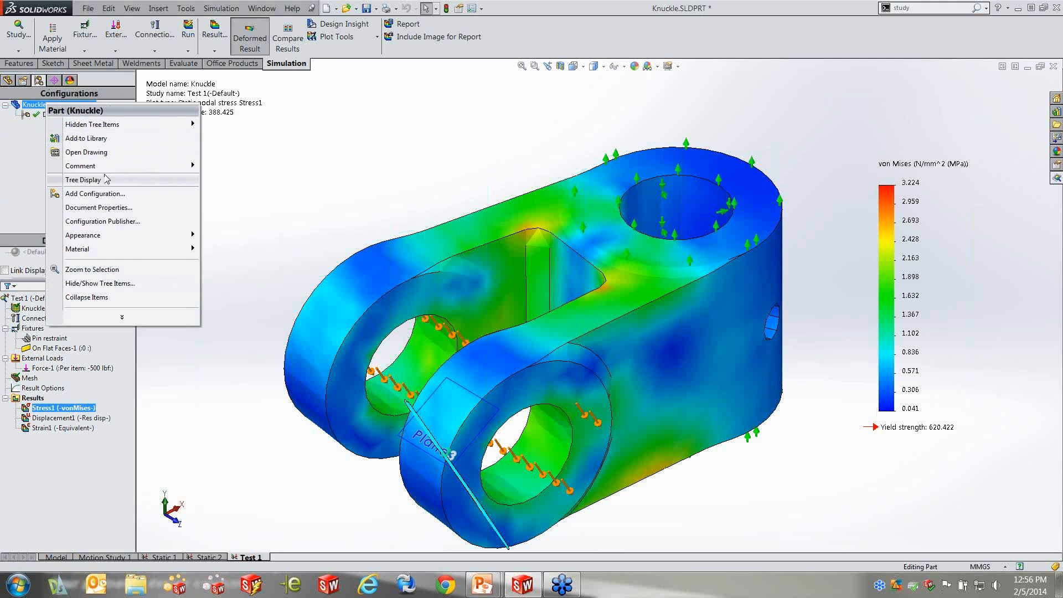
left_click(100, 194)
type("New design")
left_click(7, 110)
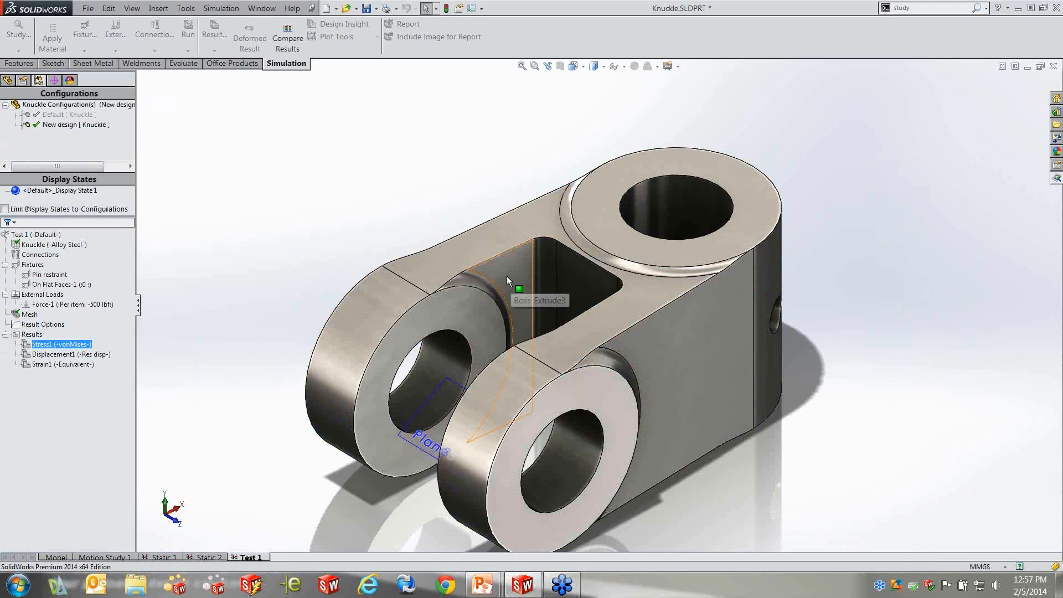
Set the D2@Sketch3 dimension of Boss-Extrude3 to 25 mm for this configuration only and rebuild the part
left_click(506, 276)
double_click(379, 377)
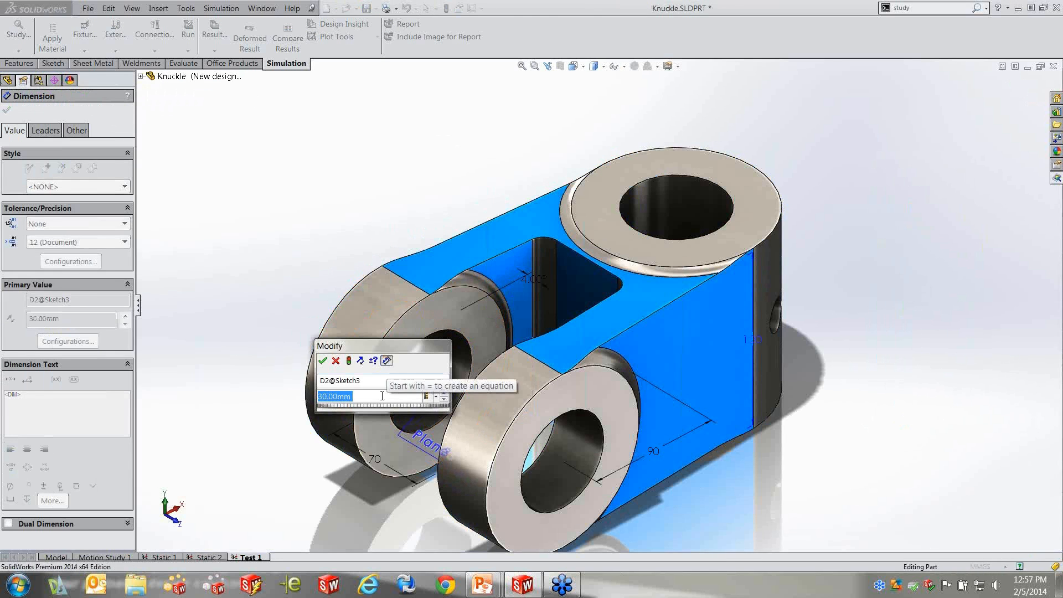
type("25")
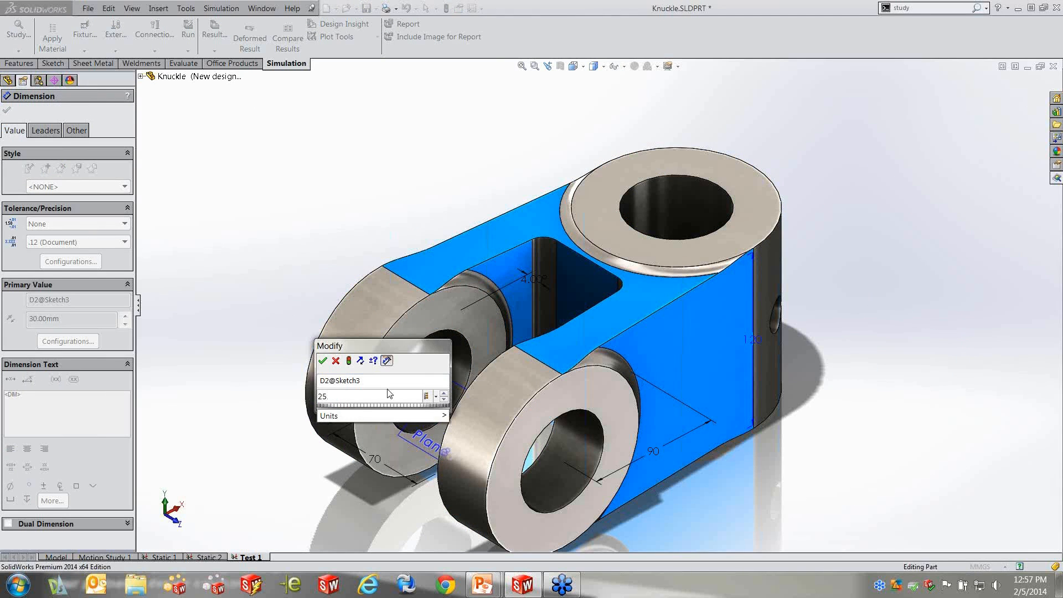
left_click(427, 396)
left_click(463, 412)
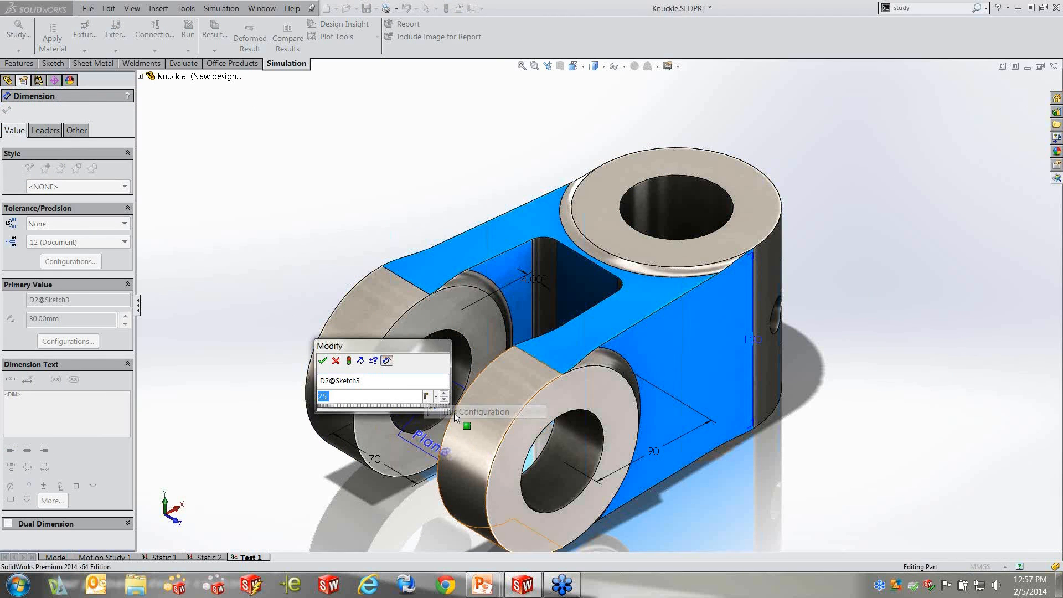
left_click(349, 361)
left_click(323, 362)
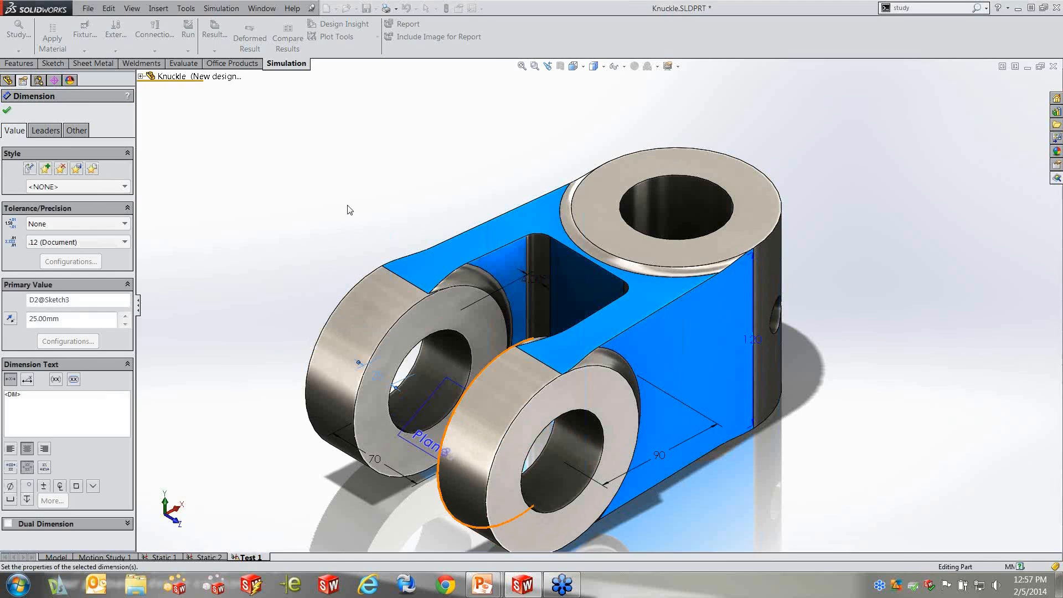
left_click(348, 208)
Set the radius of Fillet7 in the inner pocket to 30 mm for this configuration only and rebuild the part
double_click(543, 255)
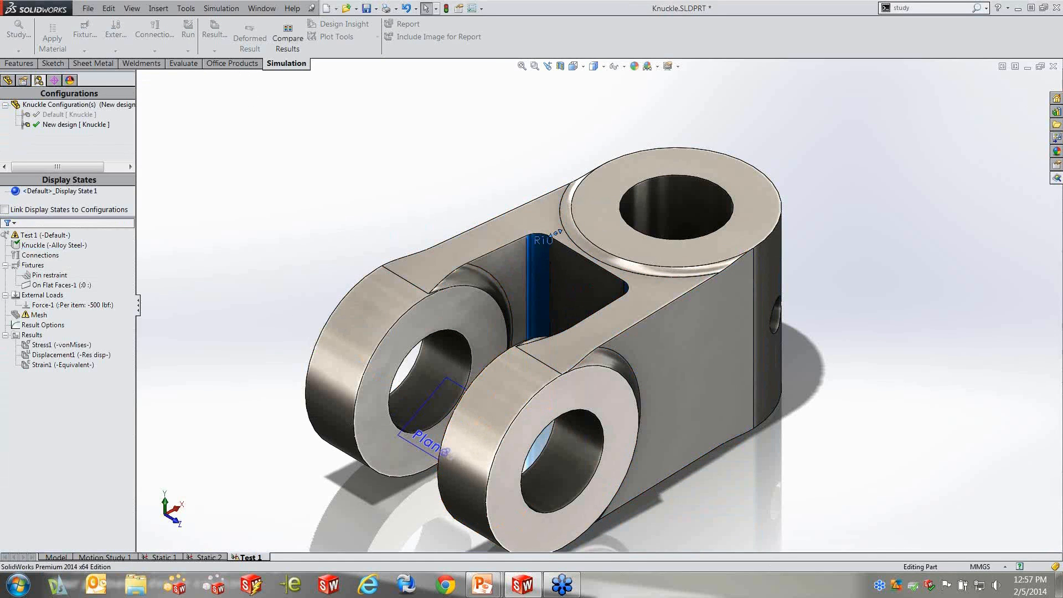
type("30")
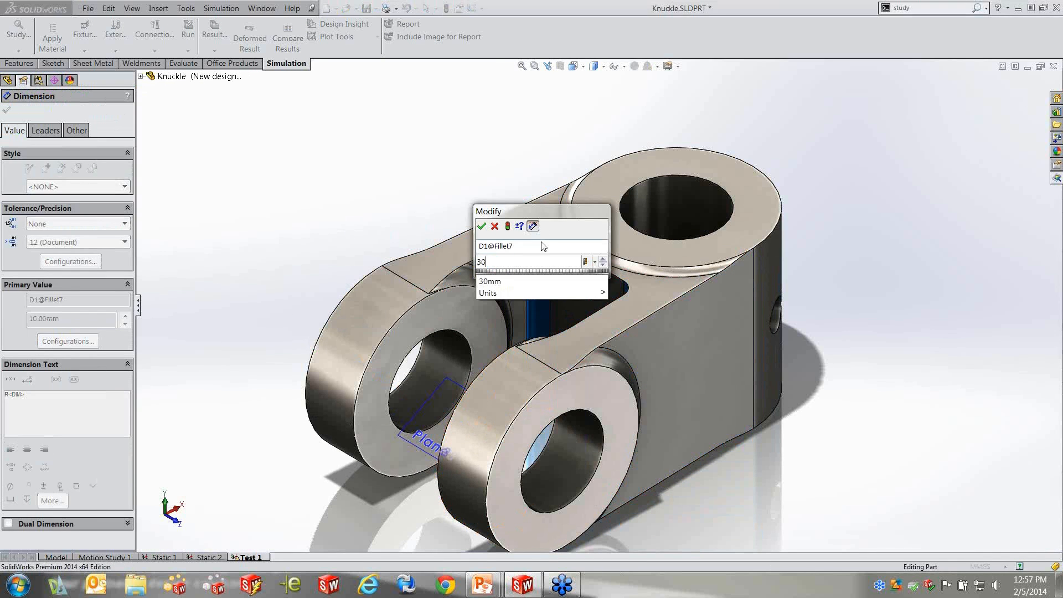
left_click(595, 262)
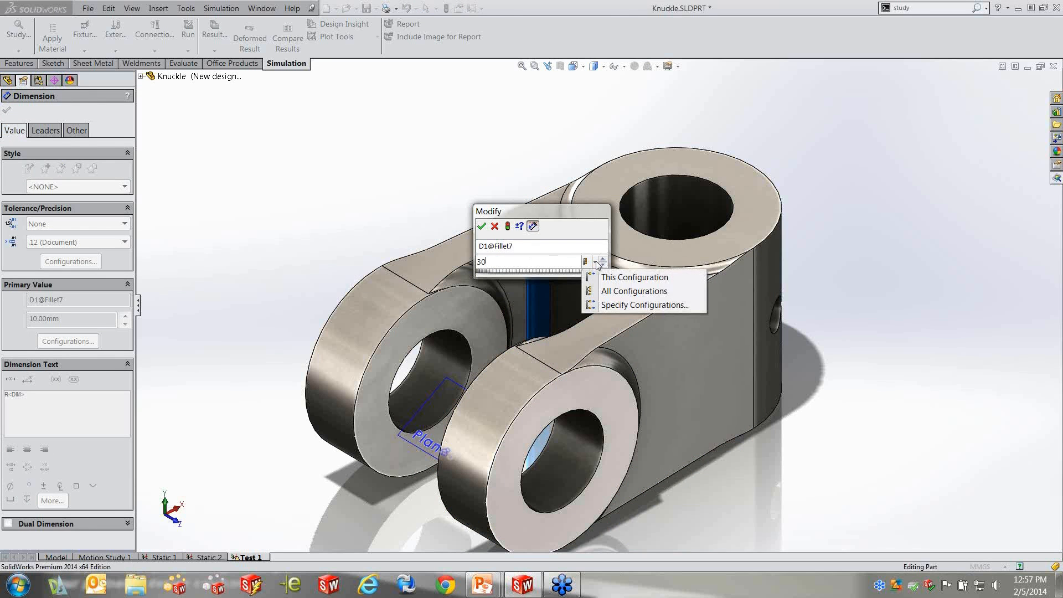
left_click(614, 278)
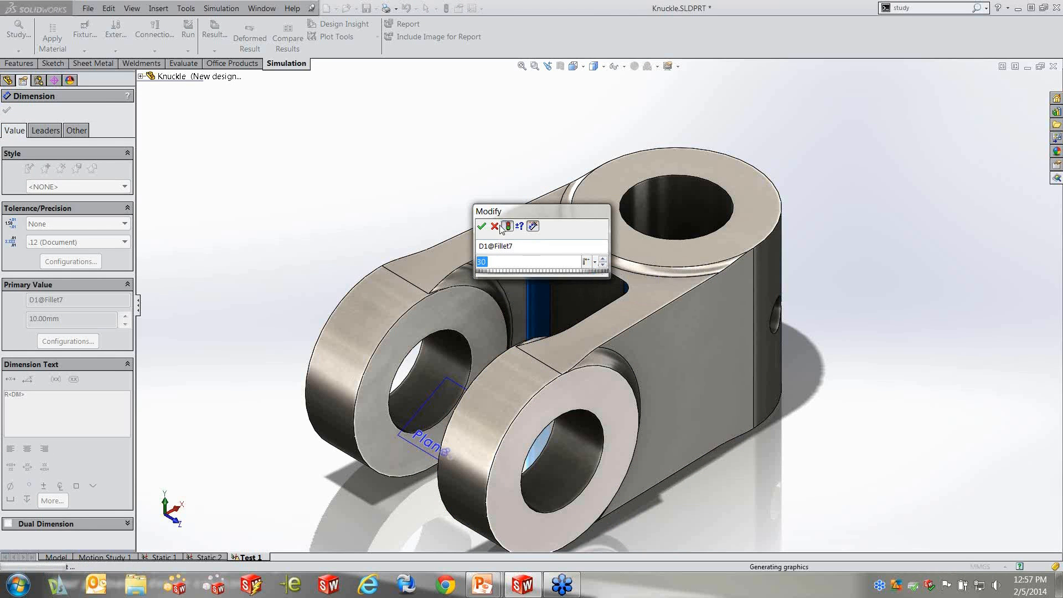
left_click(507, 226)
left_click(443, 196)
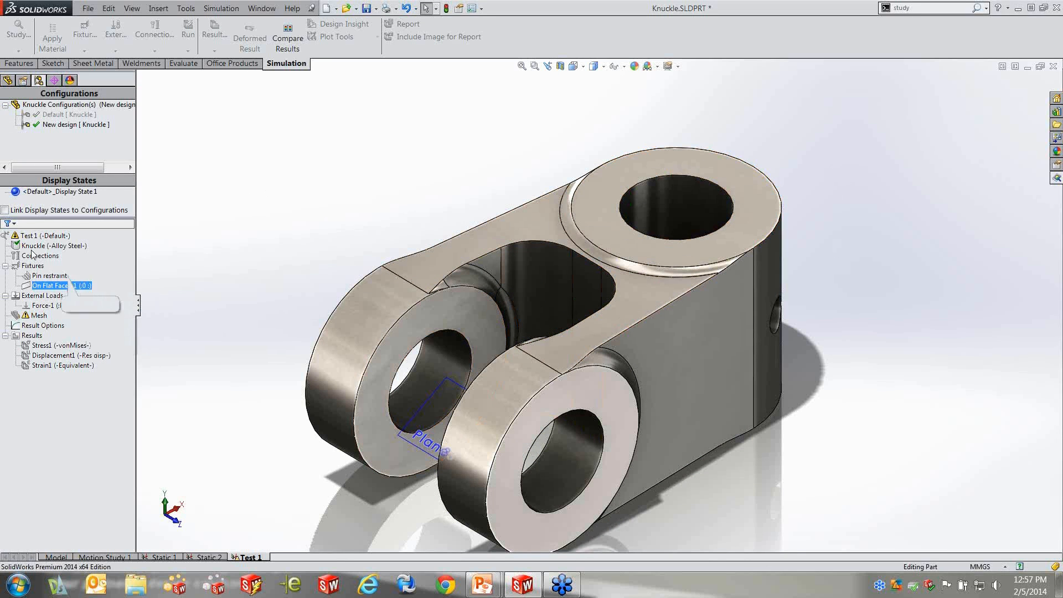
Check the commands available for the New design configuration, view the Static 2 study tree, and return to Test 1
left_click(34, 267)
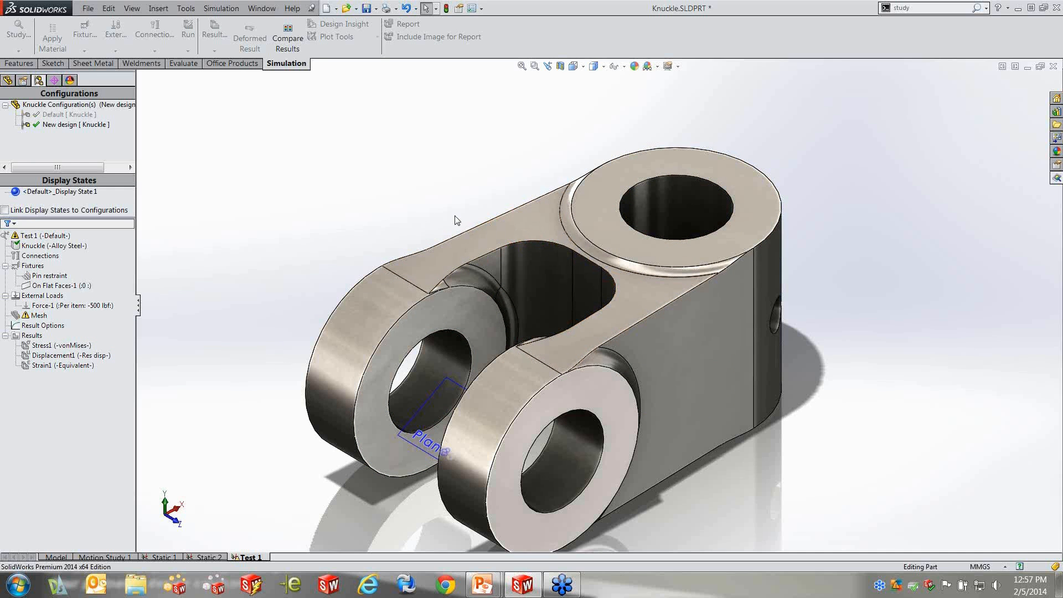
left_click(240, 181)
left_click(62, 125)
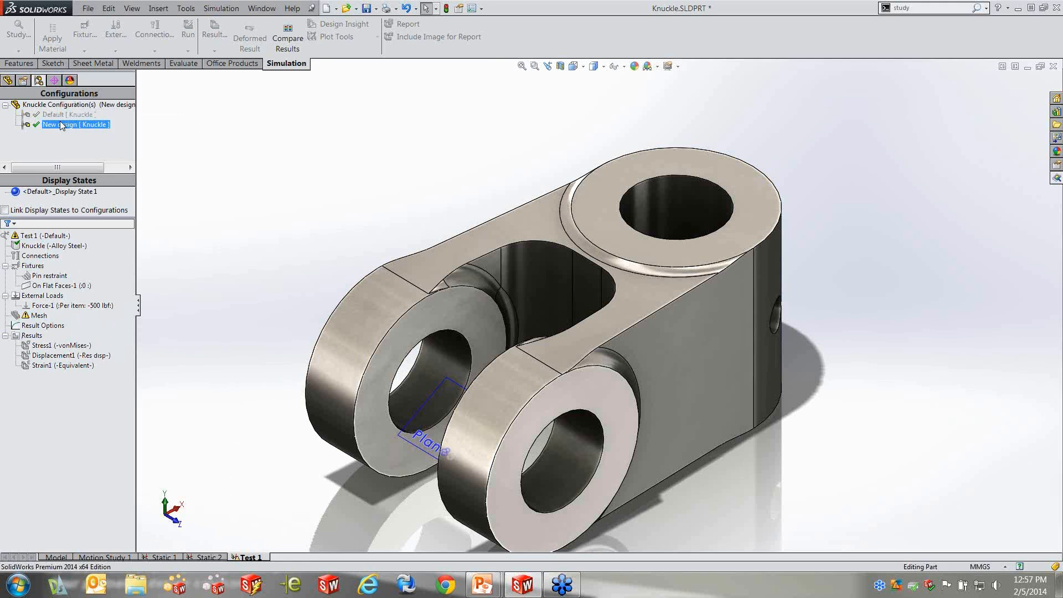
right_click(66, 126)
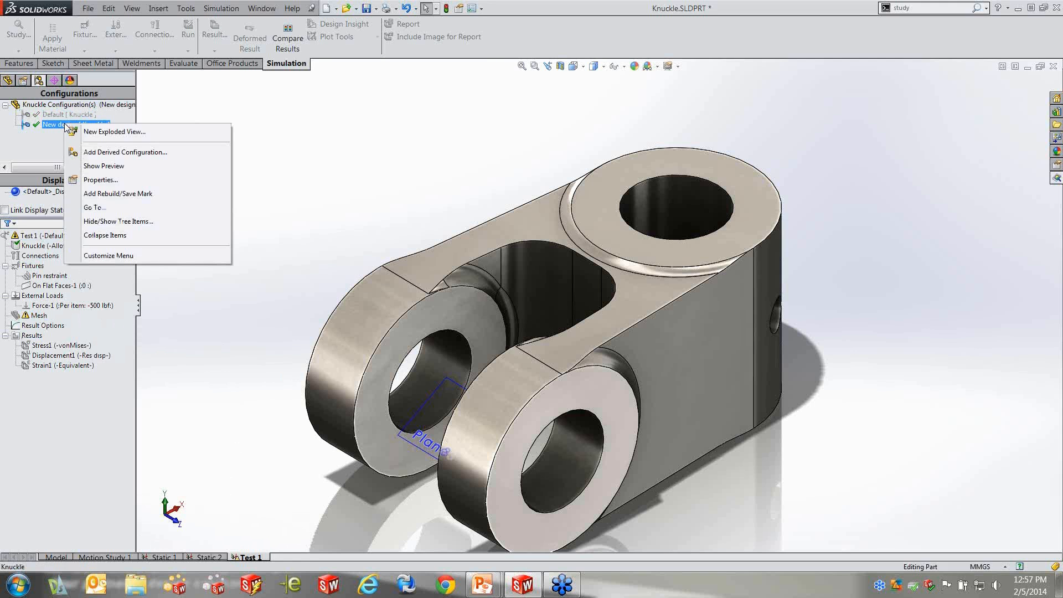
left_click(429, 150)
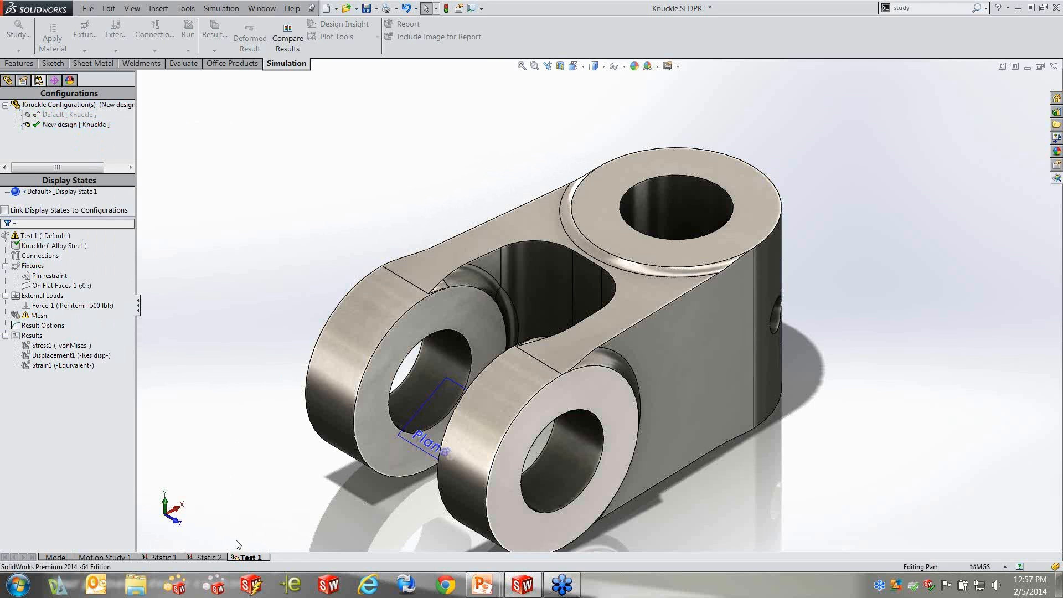
left_click(210, 558)
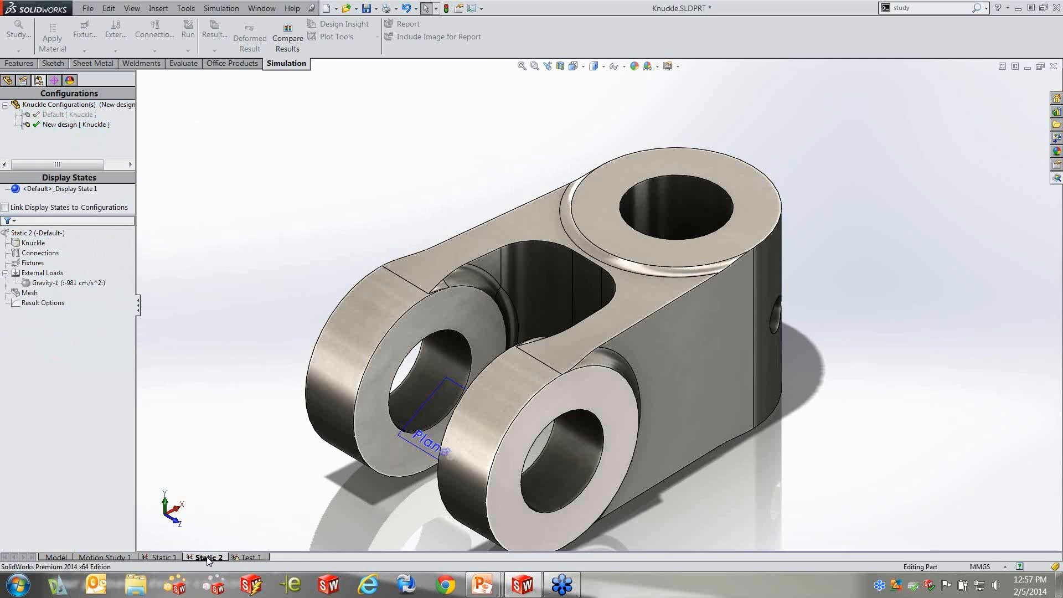
left_click(250, 555)
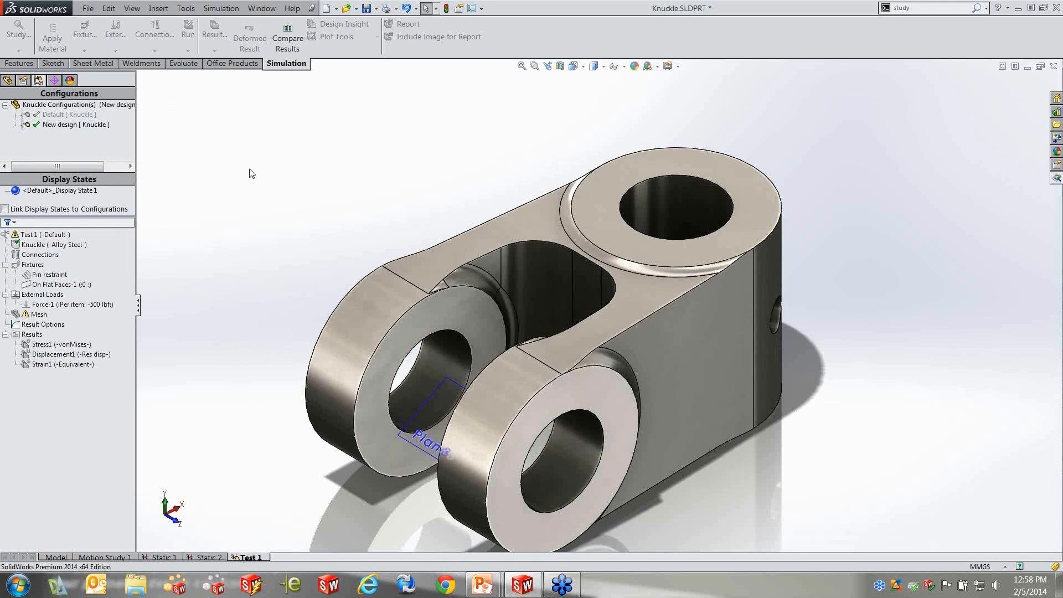
Activate the SolidWorks configuration associated with study Test 1, and switch back to the New design configuration
right_click(56, 234)
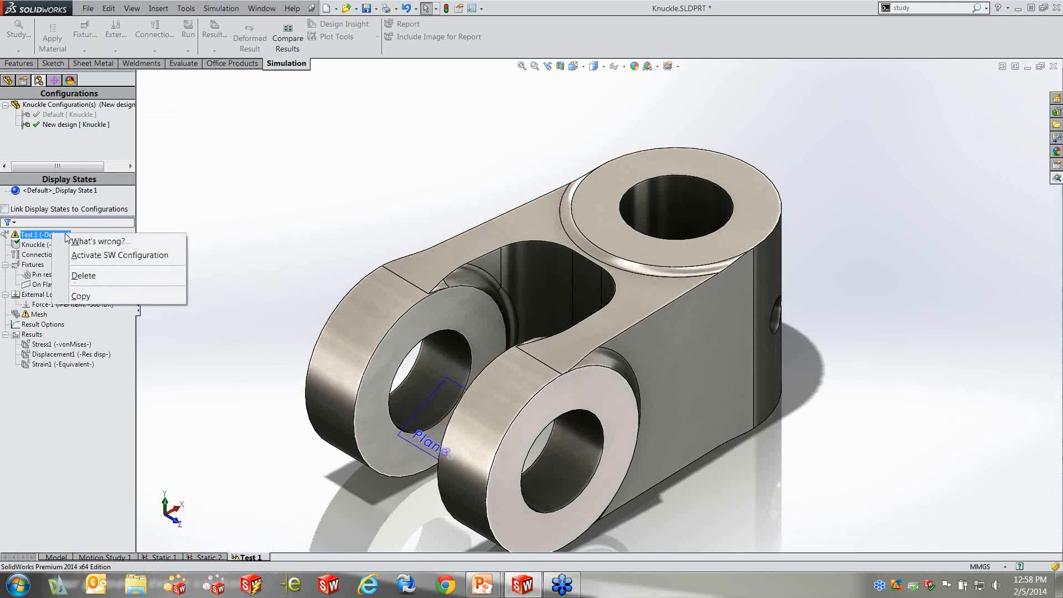
left_click(119, 255)
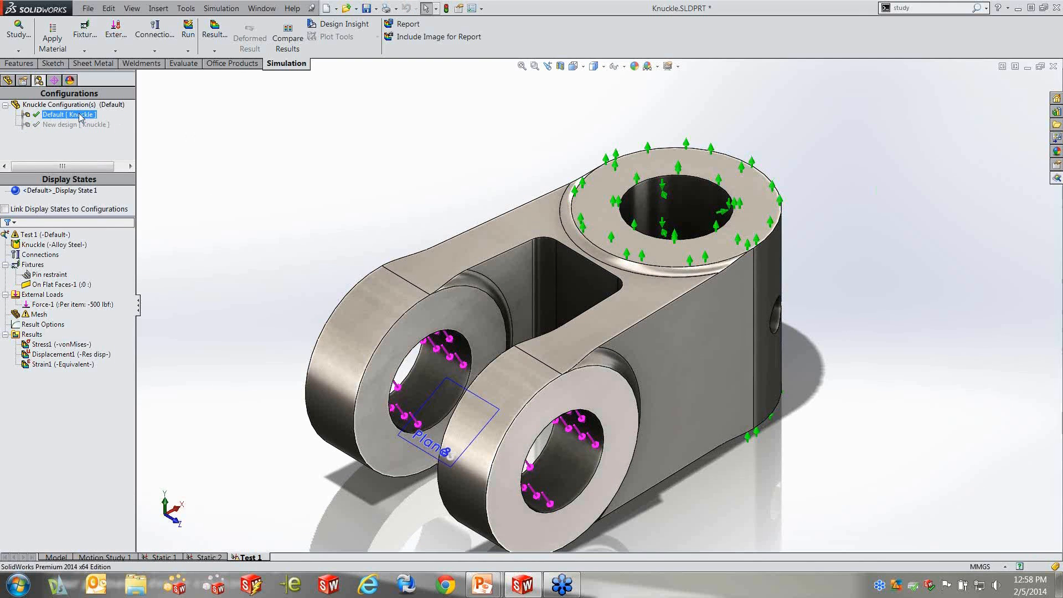
left_click(19, 51)
left_click(39, 77)
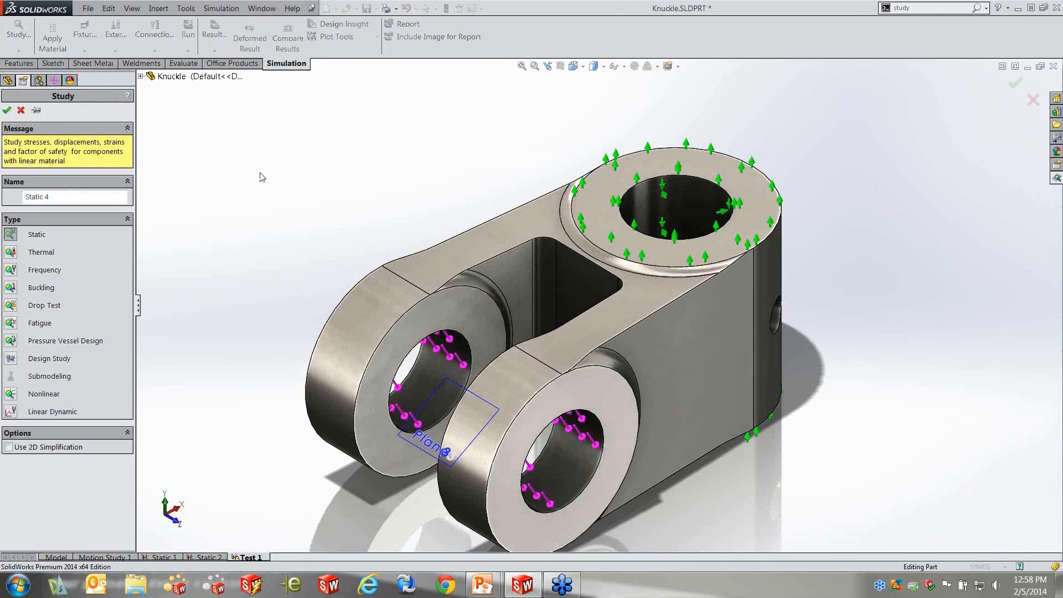
left_click(21, 109)
double_click(52, 126)
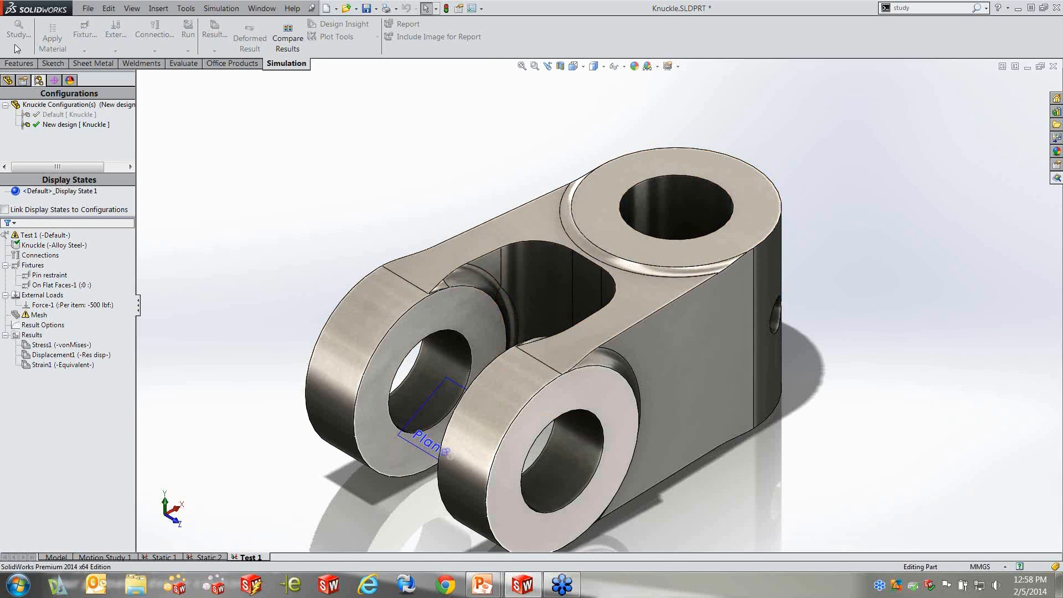
Open study Static 2 and activate the SolidWorks configuration associated with it
left_click(210, 557)
right_click(43, 232)
left_click(77, 244)
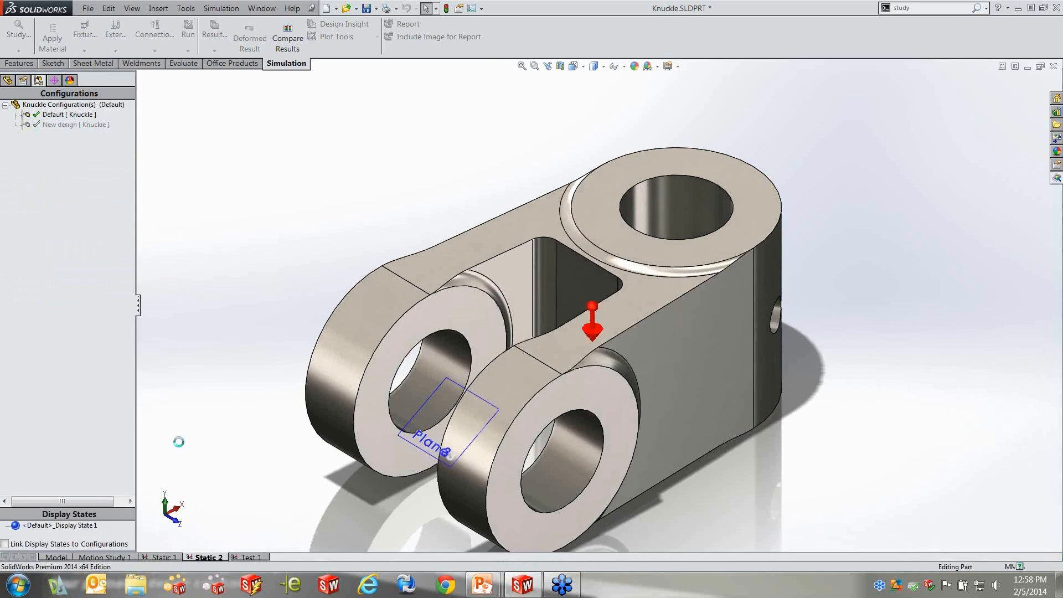
Duplicate study Static 2 under the name Test 2, using the New design configuration
right_click(209, 558)
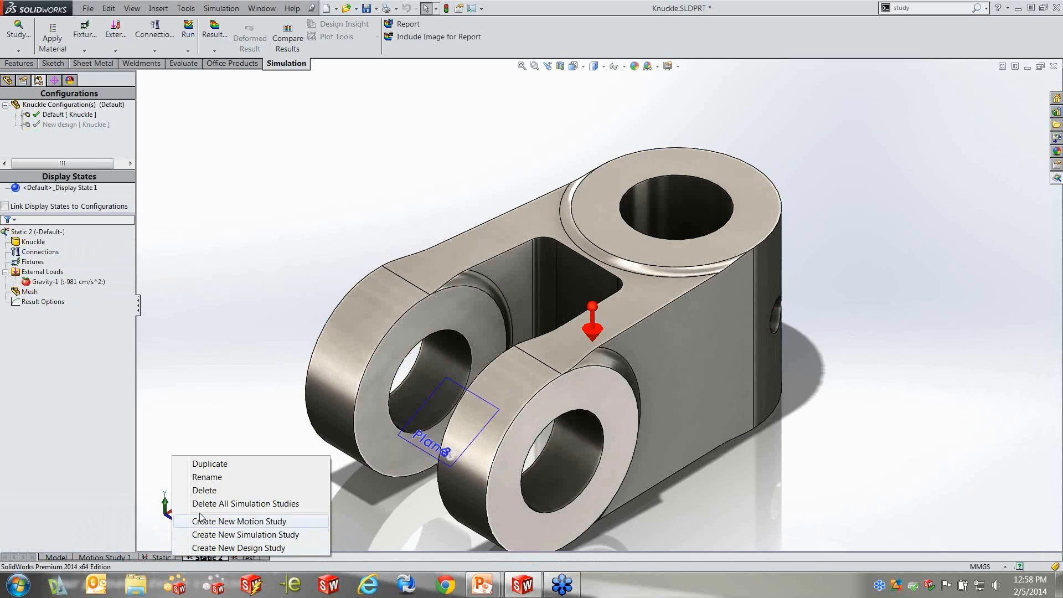
left_click(211, 464)
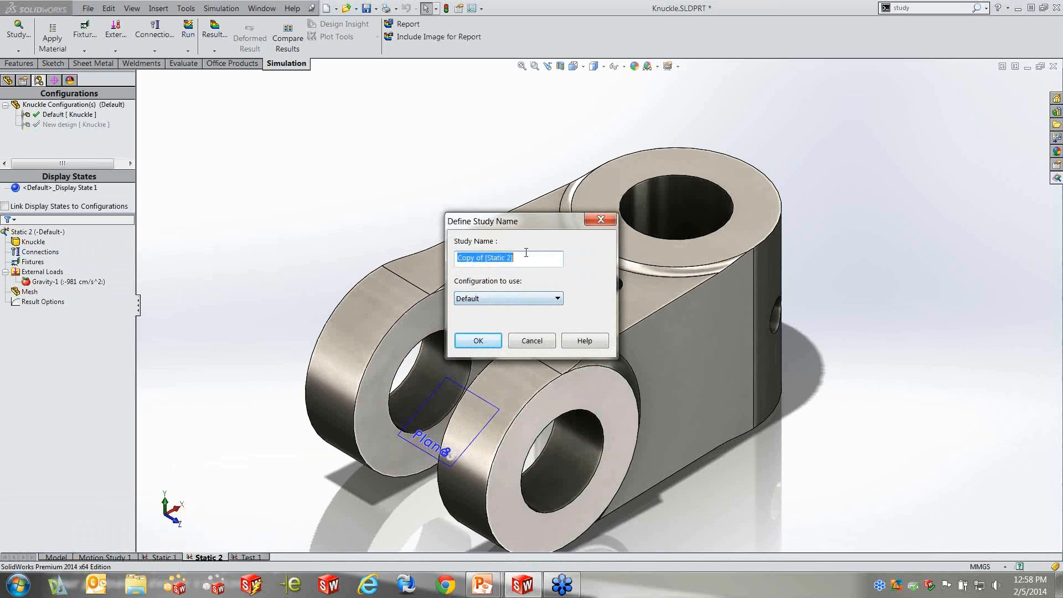
left_click(556, 299)
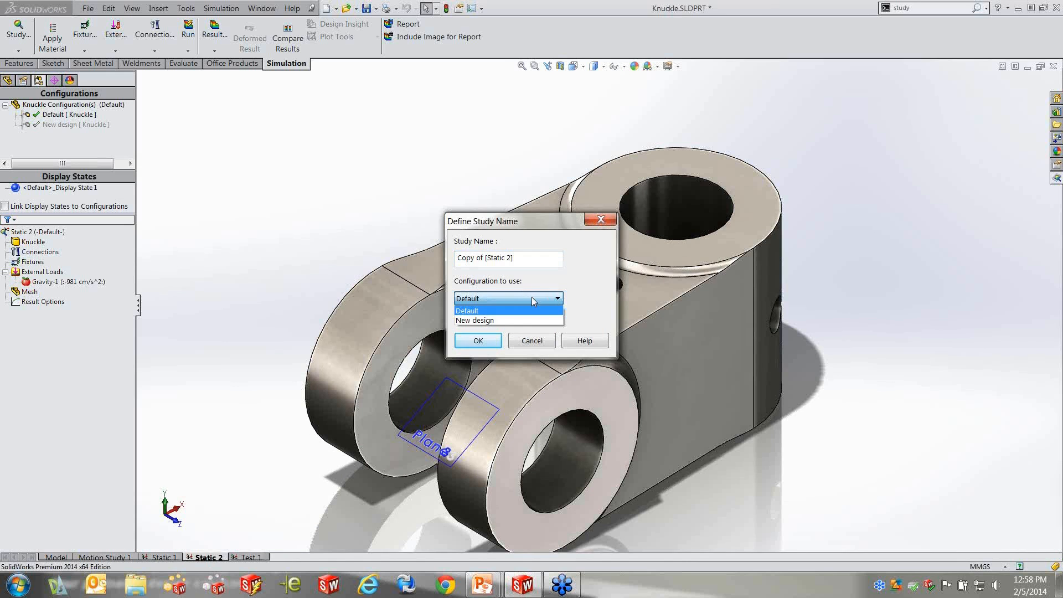
left_click(494, 320)
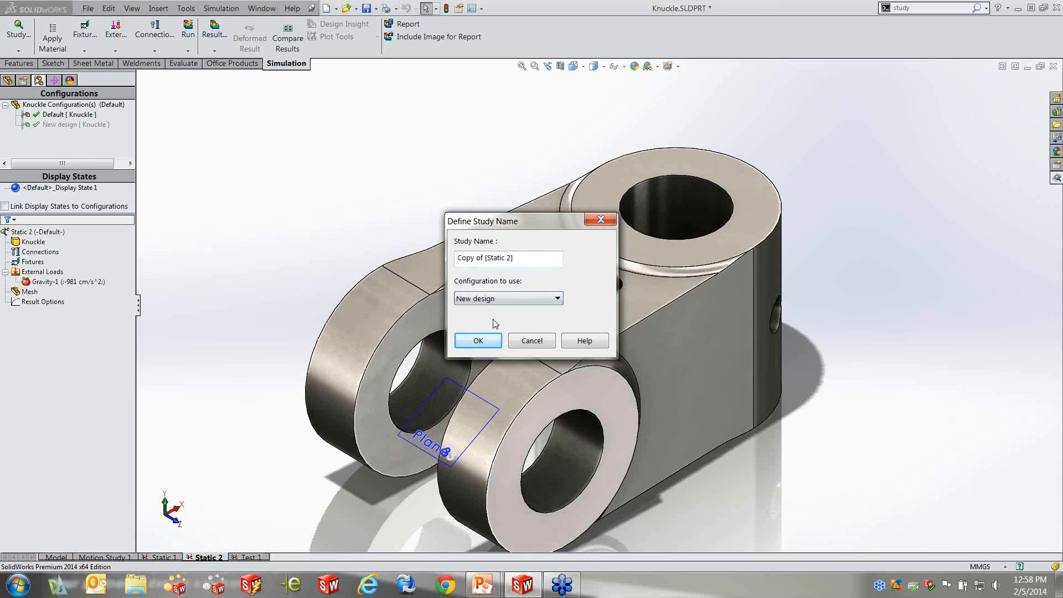
key("shift+Tab")
type("Test 2")
left_click(475, 339)
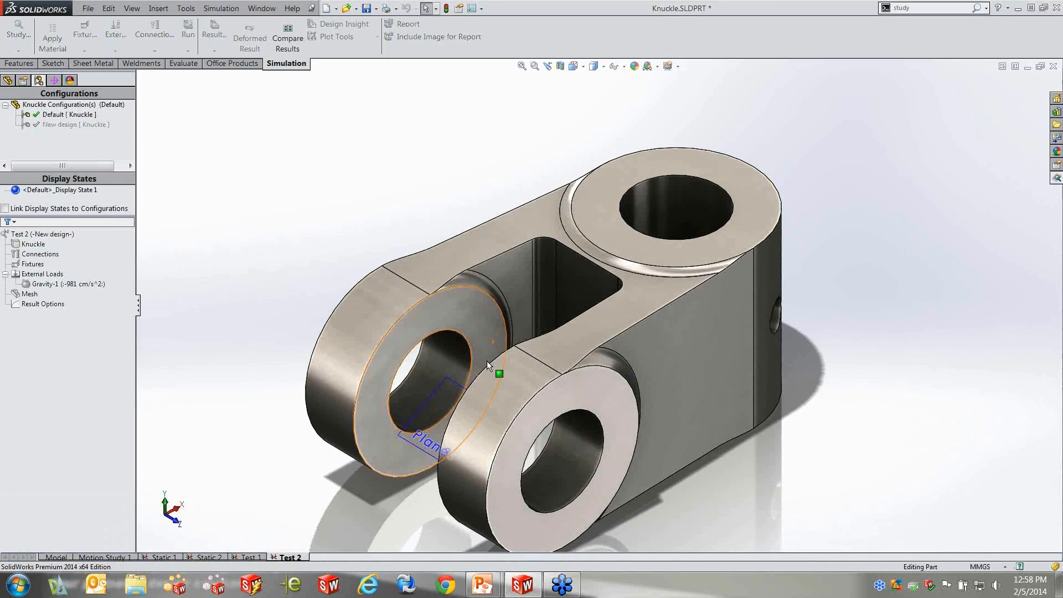
Activate the SolidWorks configuration associated with study Test 2
left_click(113, 235)
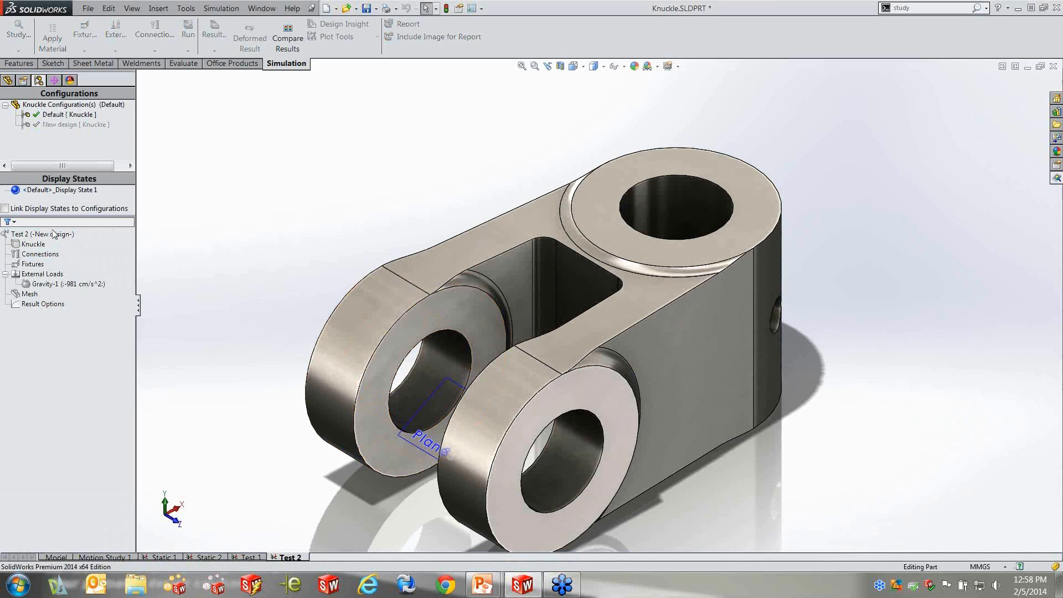
right_click(52, 243)
key("Escape")
right_click(76, 248)
left_click(100, 239)
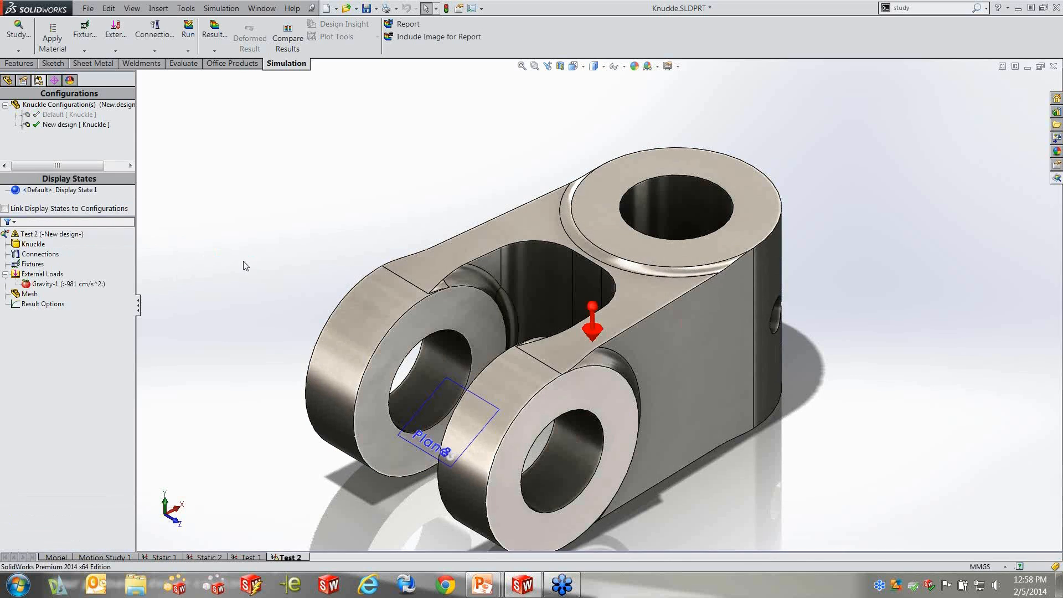
Copy the pin restraint and flat-face fixtures from study Test 1 into study Test 2
left_click(247, 557)
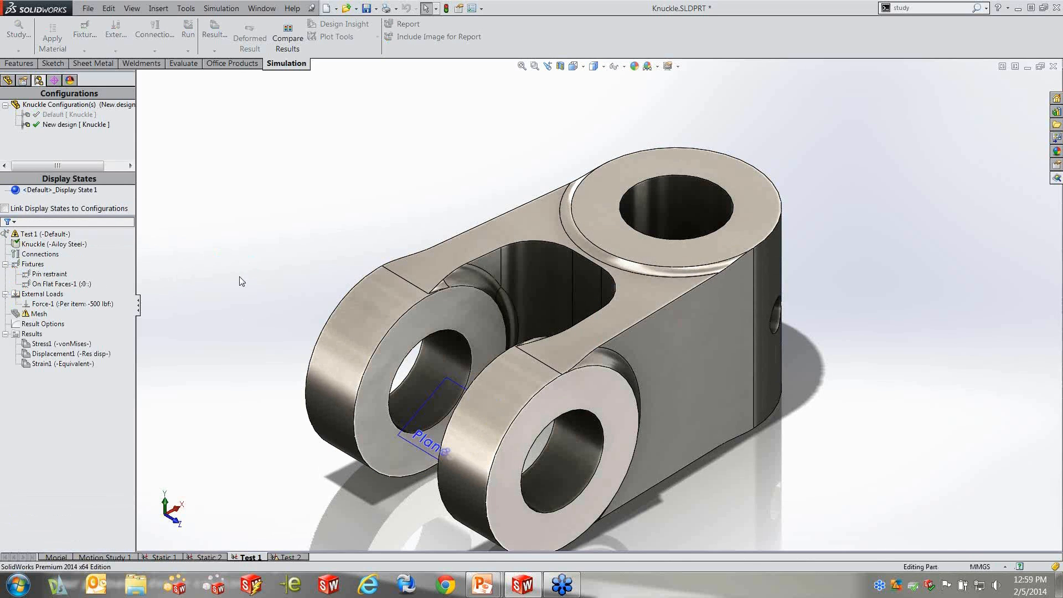
left_click(40, 274)
left_click(32, 265)
left_click_drag(32, 266, 289, 559)
left_click(48, 276)
left_click(51, 286)
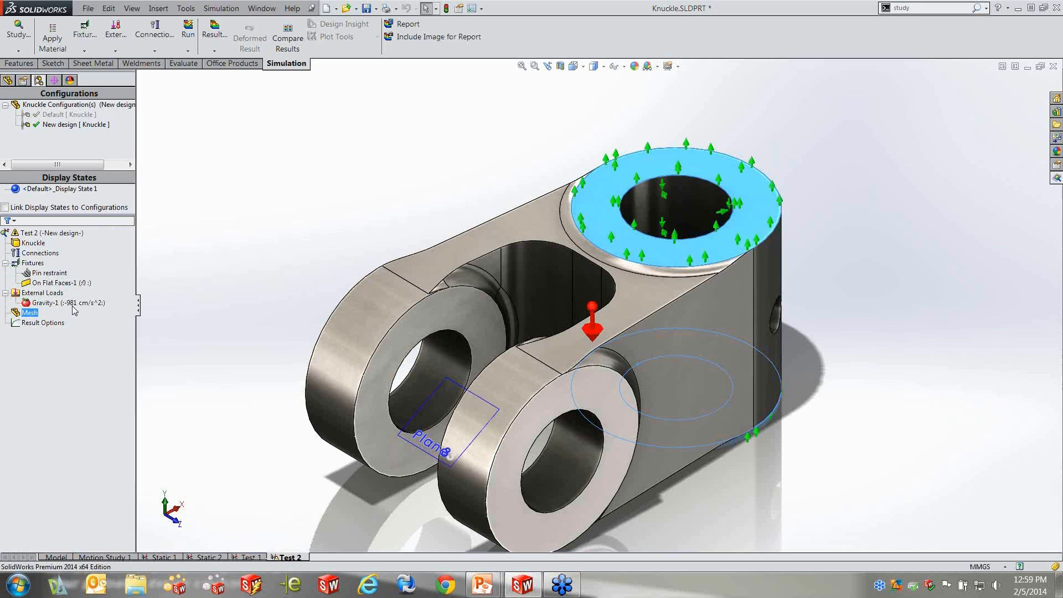
Copy the Force-1 load and the Alloy Steel material from study Test 1 into study Test 2
left_click(247, 557)
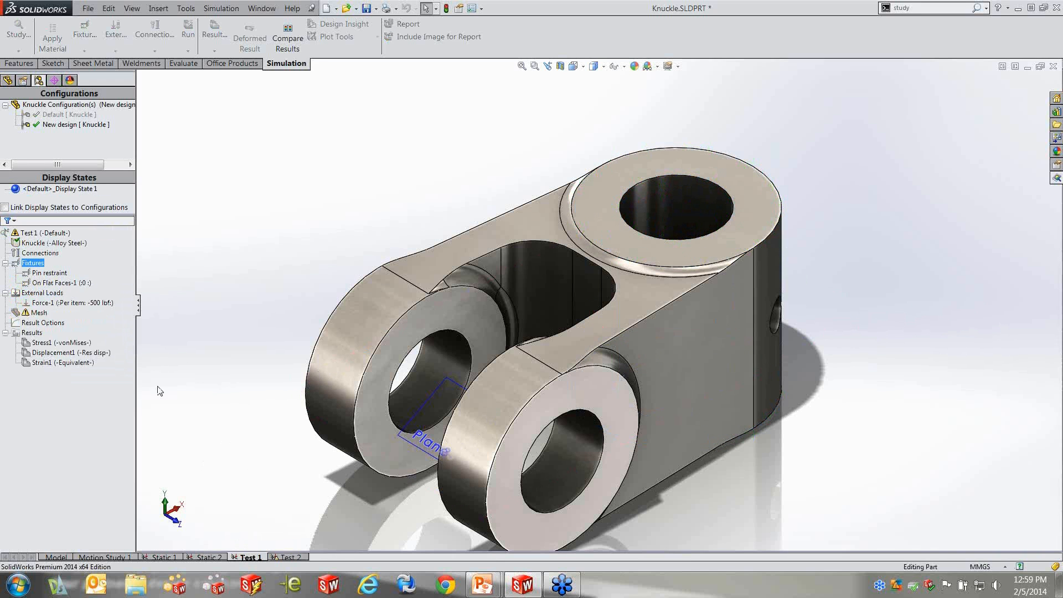
left_click_drag(37, 295, 292, 561)
left_click(36, 313)
left_click(191, 534)
left_click(244, 559)
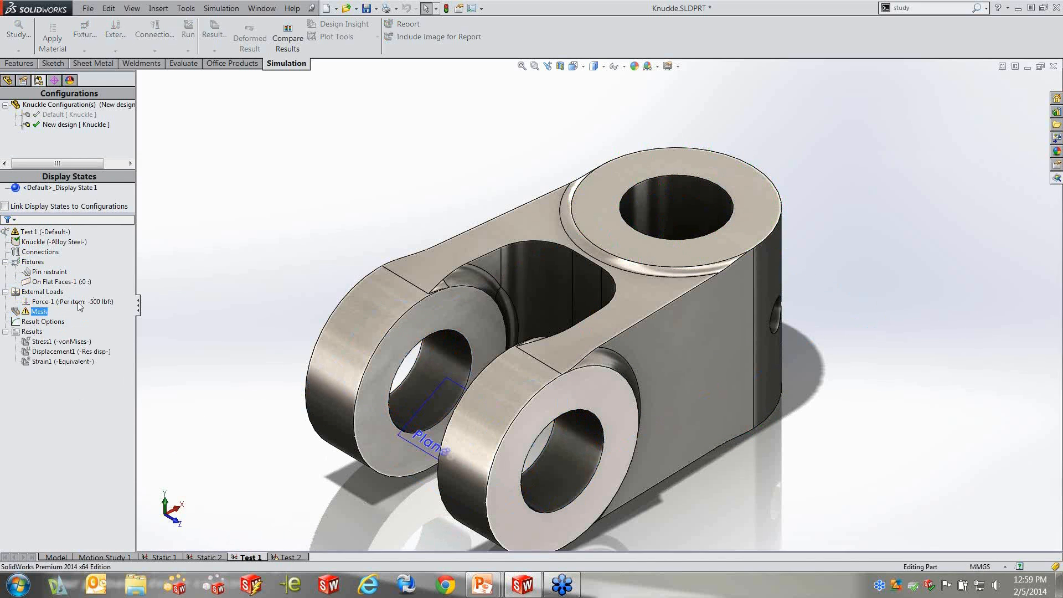
left_click_drag(50, 242, 292, 559)
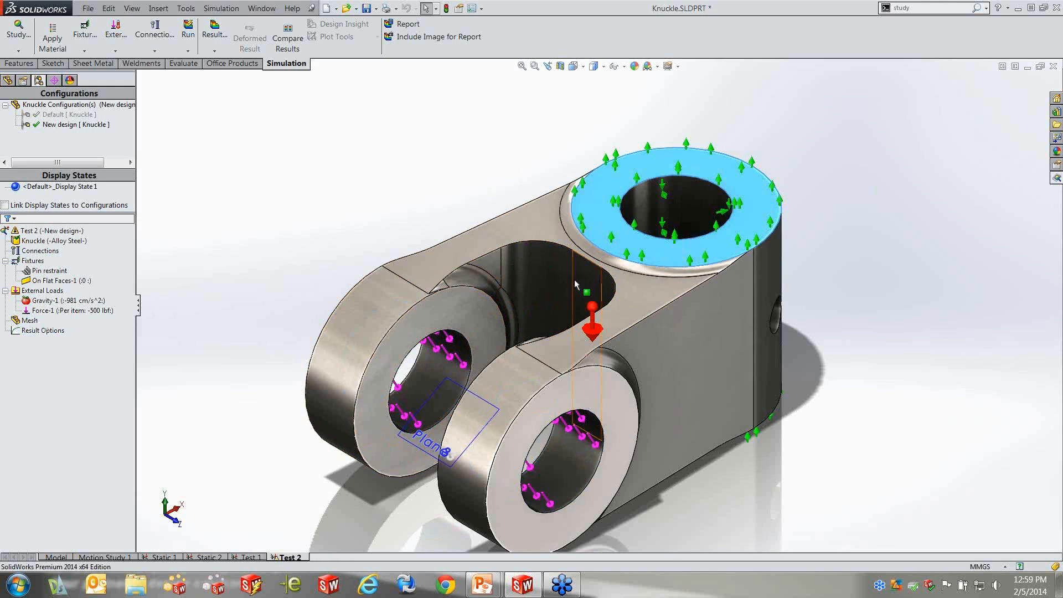
Mesh study Test 2 at the default density and run it, solving with small displacement
right_click(18, 320)
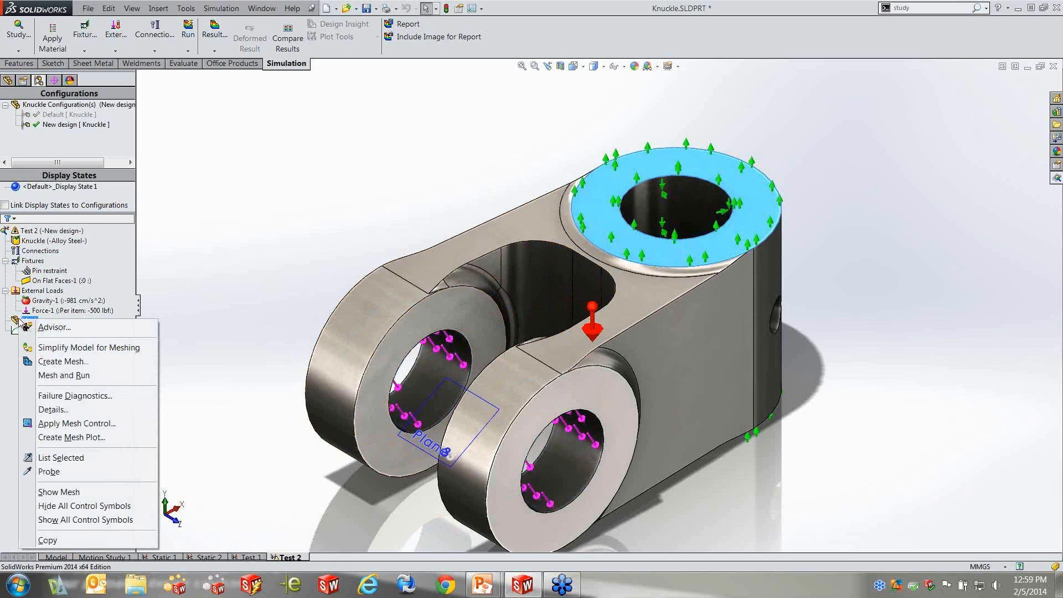
left_click(78, 361)
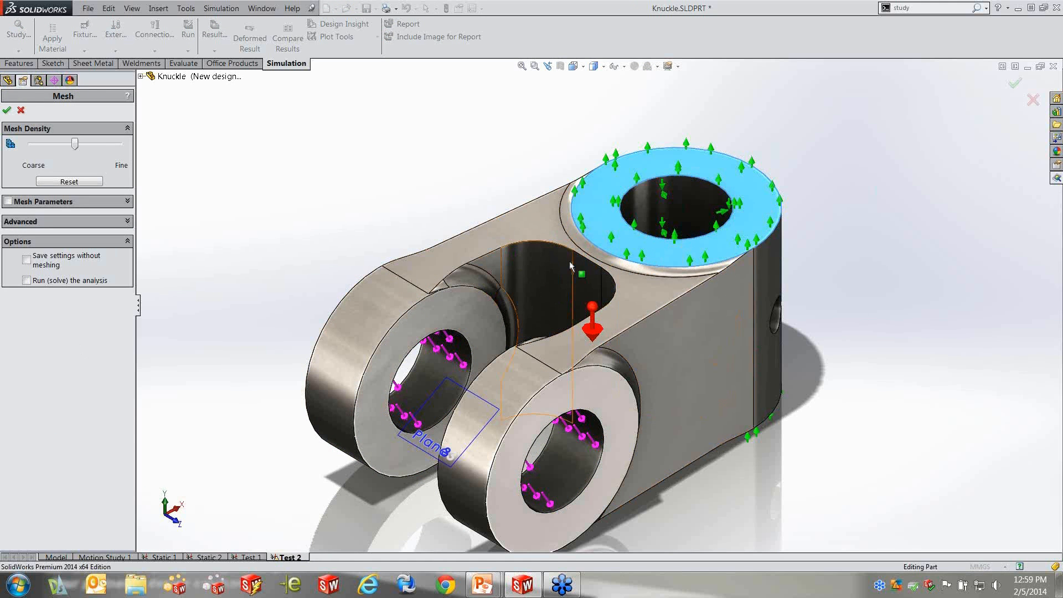
left_click(7, 111)
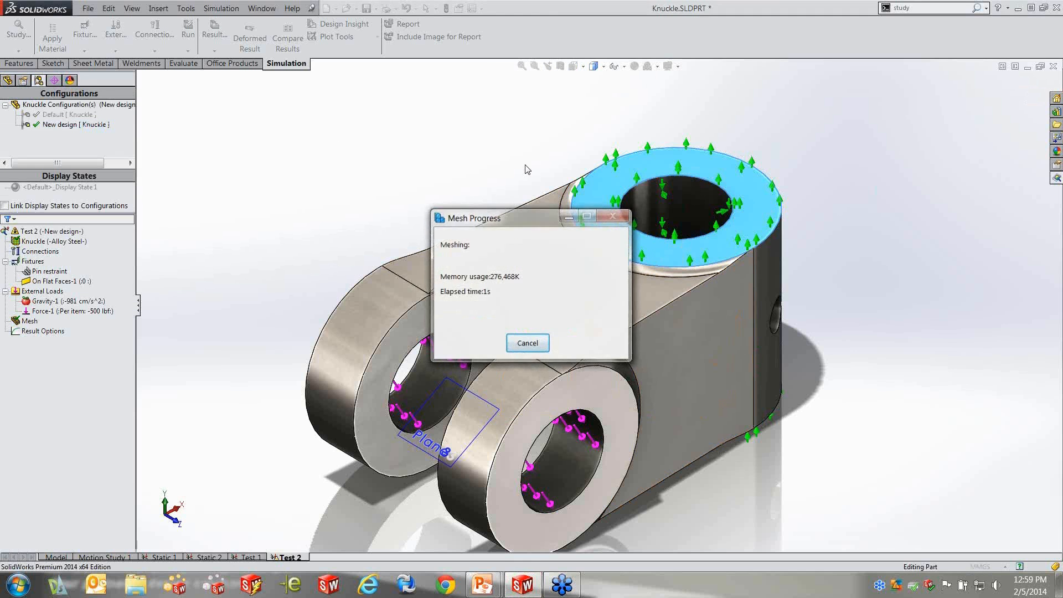
right_click(47, 231)
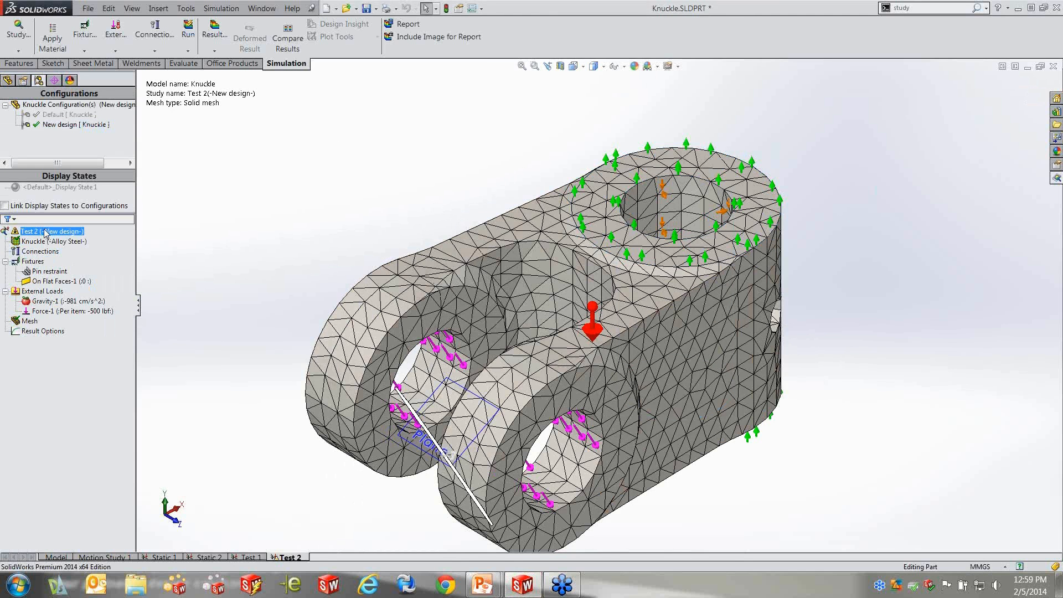
left_click(72, 238)
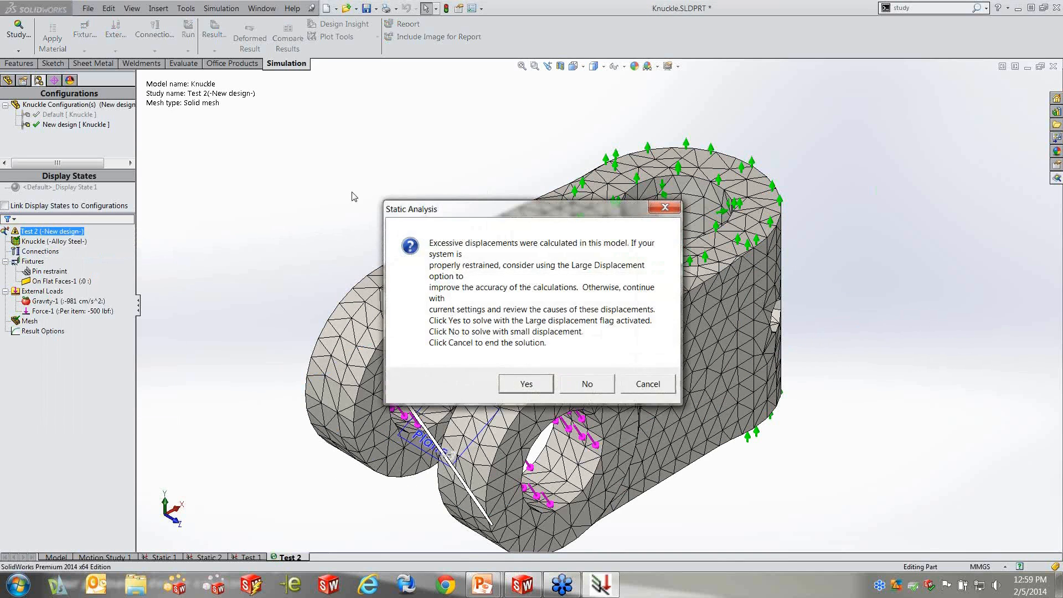
left_click(600, 387)
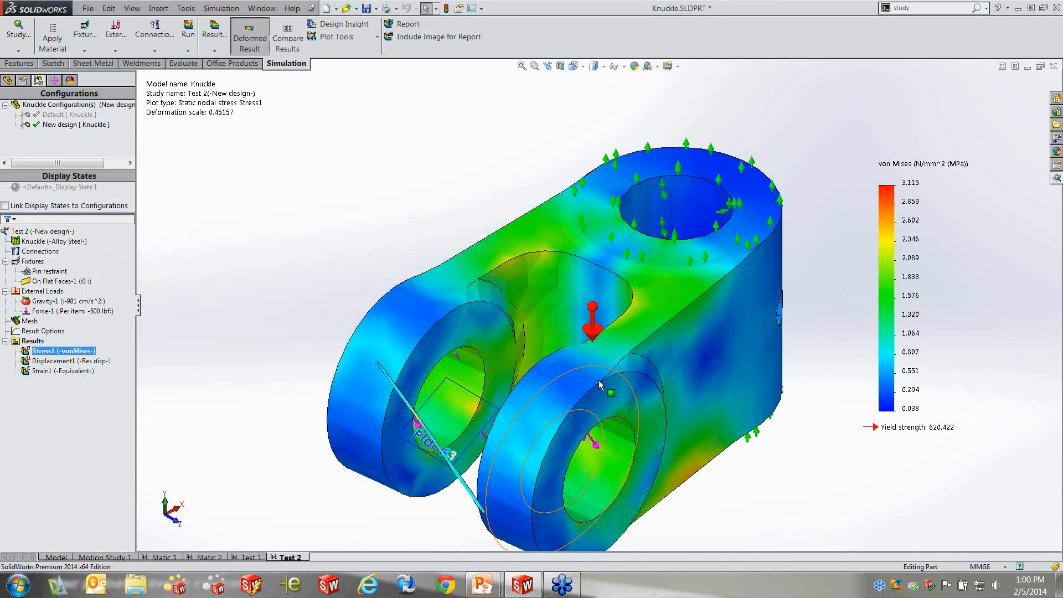
Examine the von Mises stress plot of Test 2 and switch between studies Test 1 and Test 2
middle_click_drag(618, 392, 676, 360)
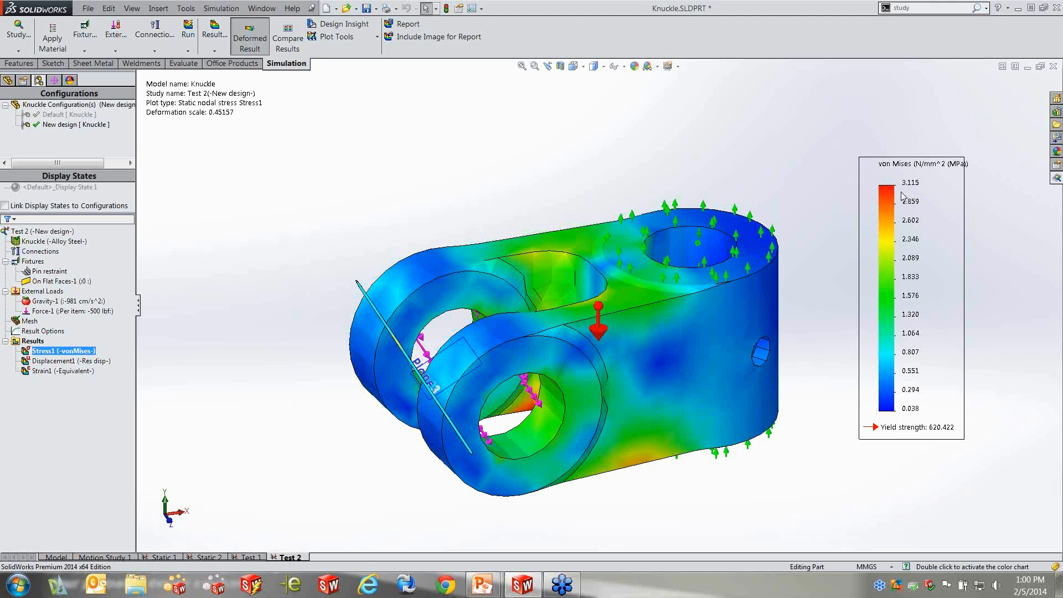
left_click(91, 371, "ctrl")
left_click(240, 559)
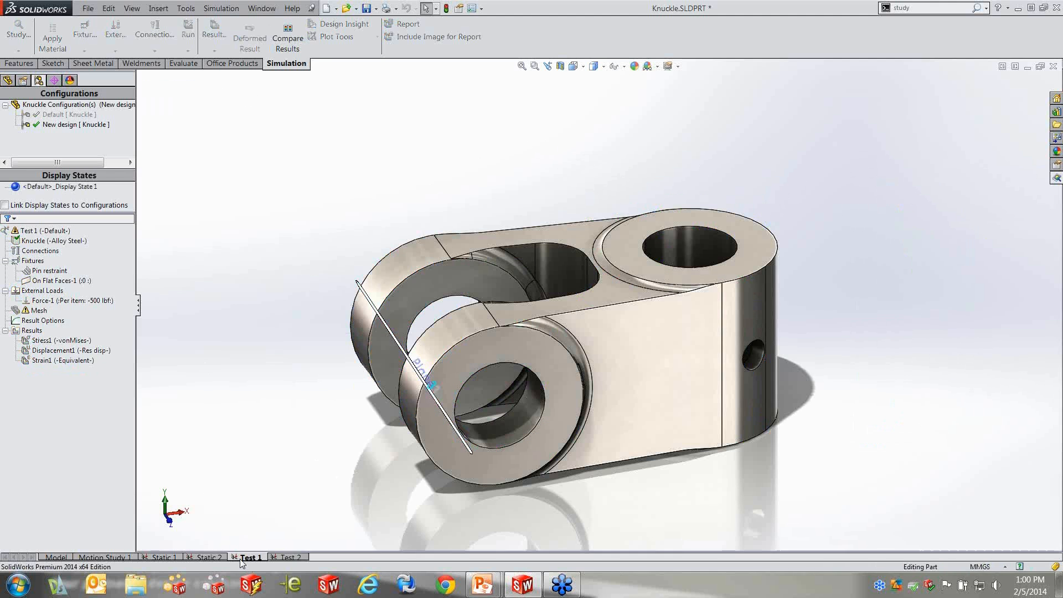
left_click(286, 555)
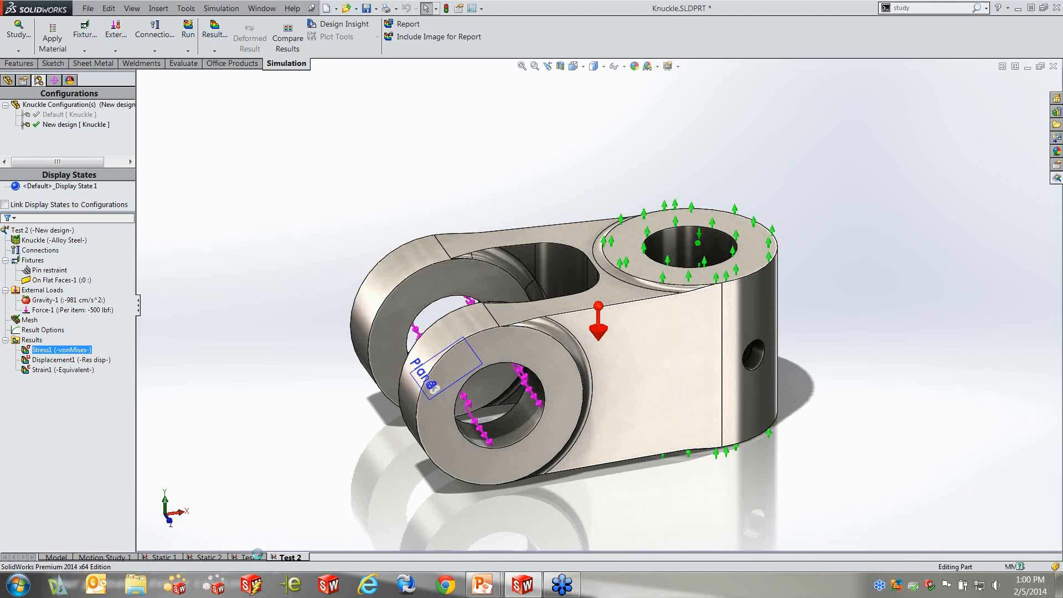
left_click(257, 557)
left_click(291, 557)
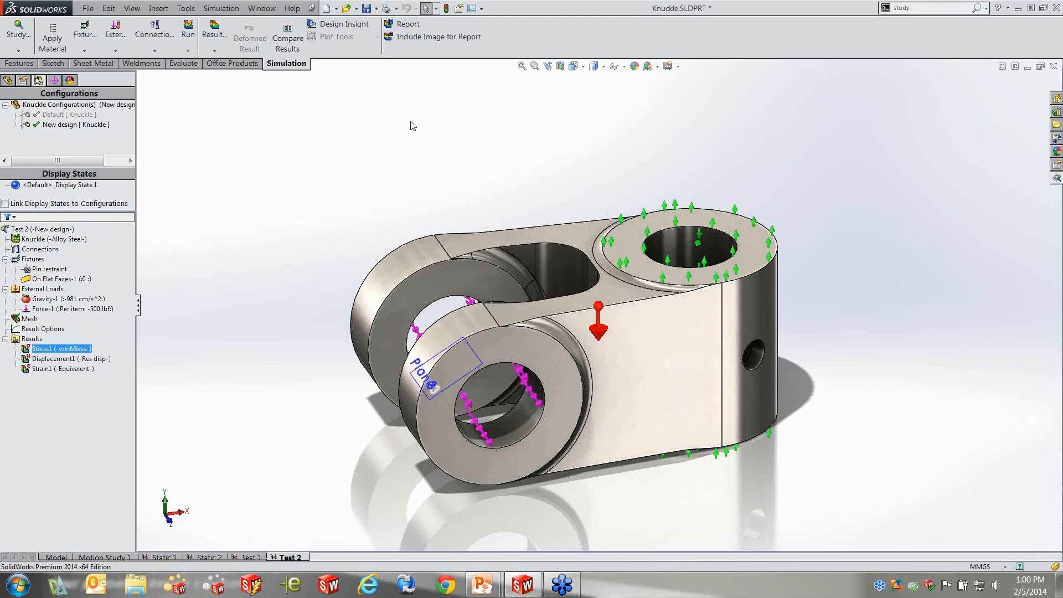
Compare the stress, displacement and strain results within study Test 2 side by side, and exit the comparison
left_click(287, 44)
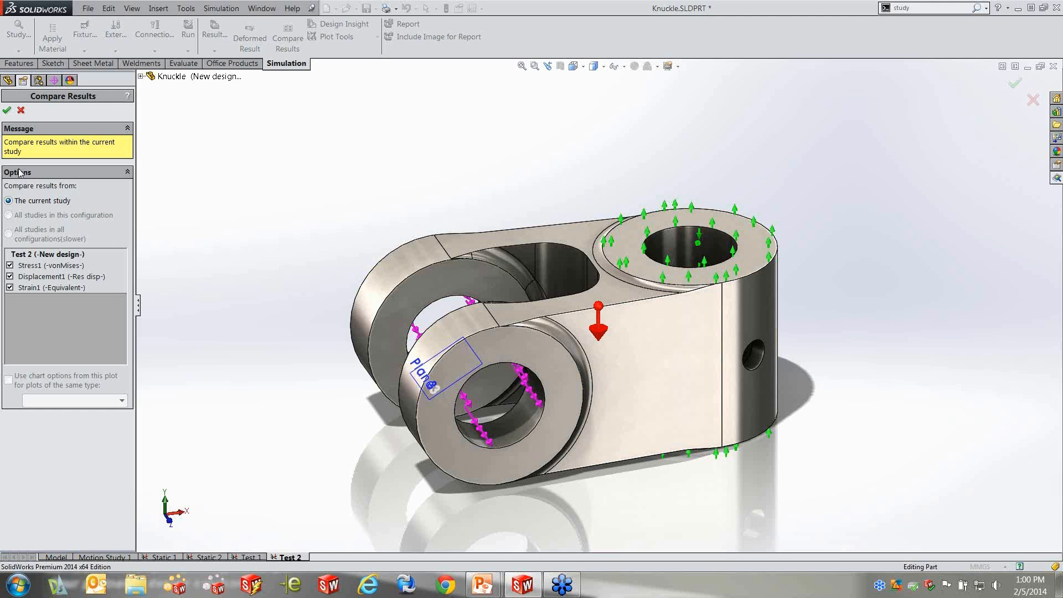
left_click(7, 110)
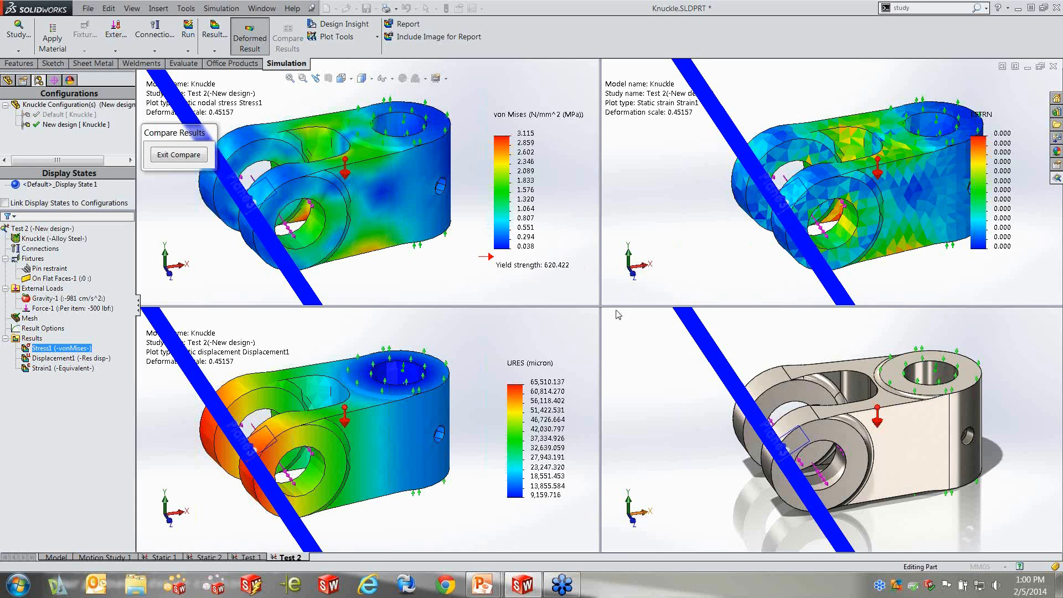
middle_click_drag(663, 381, 669, 364)
middle_click_drag(777, 372, 780, 433)
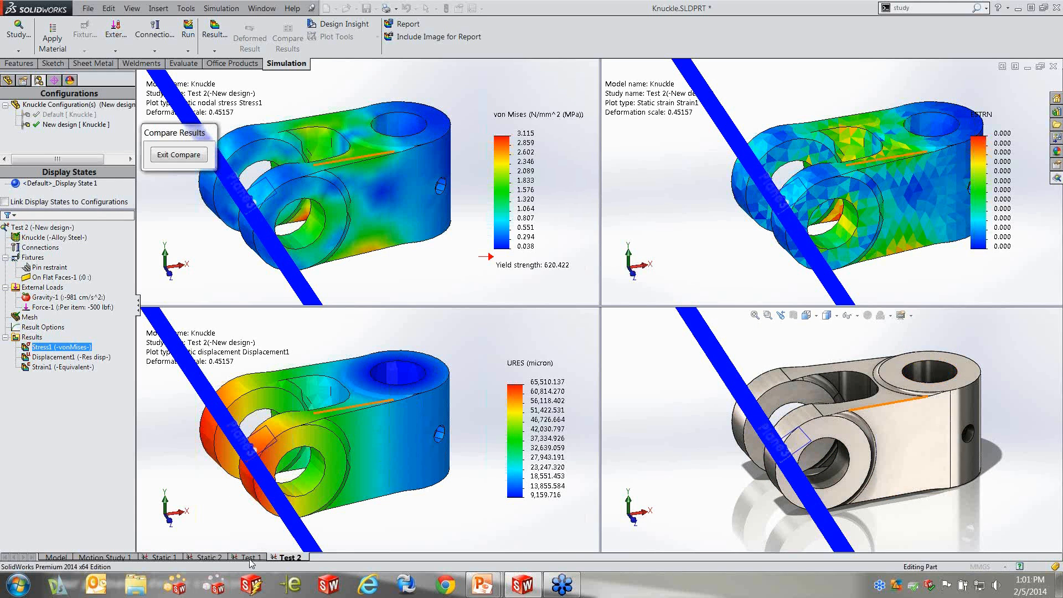
left_click(177, 155)
Activate the configuration of study Test 1 and display its von Mises stress plot
middle_click_drag(279, 194, 320, 231)
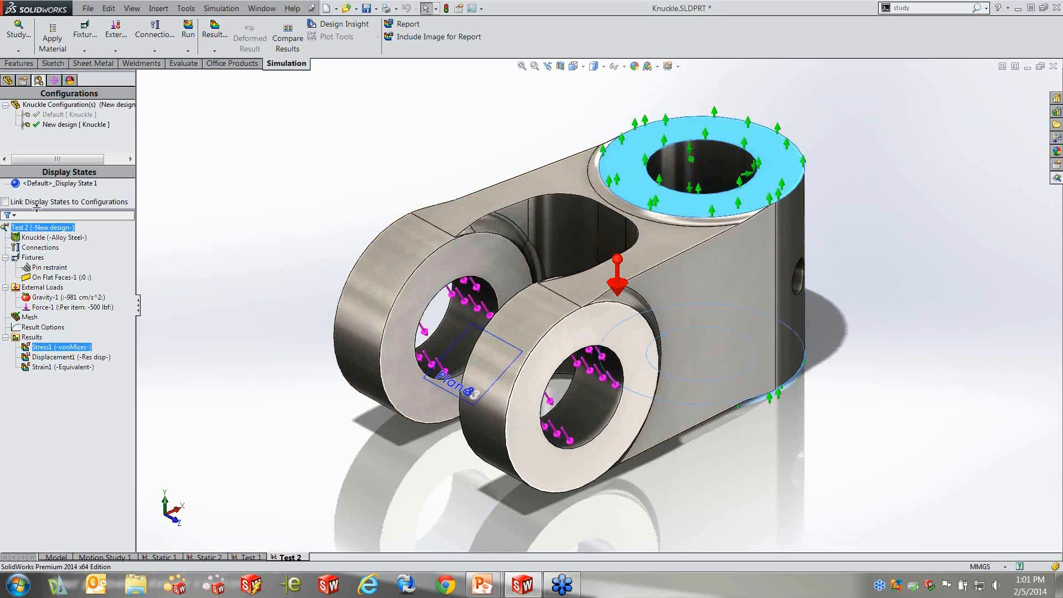
left_click(570, 215)
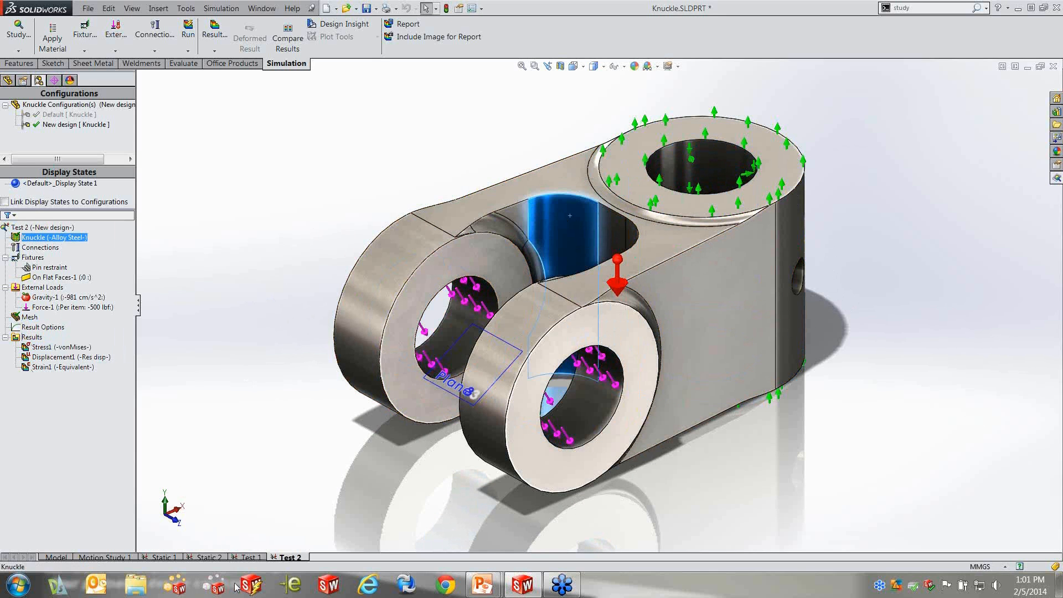
left_click(248, 558)
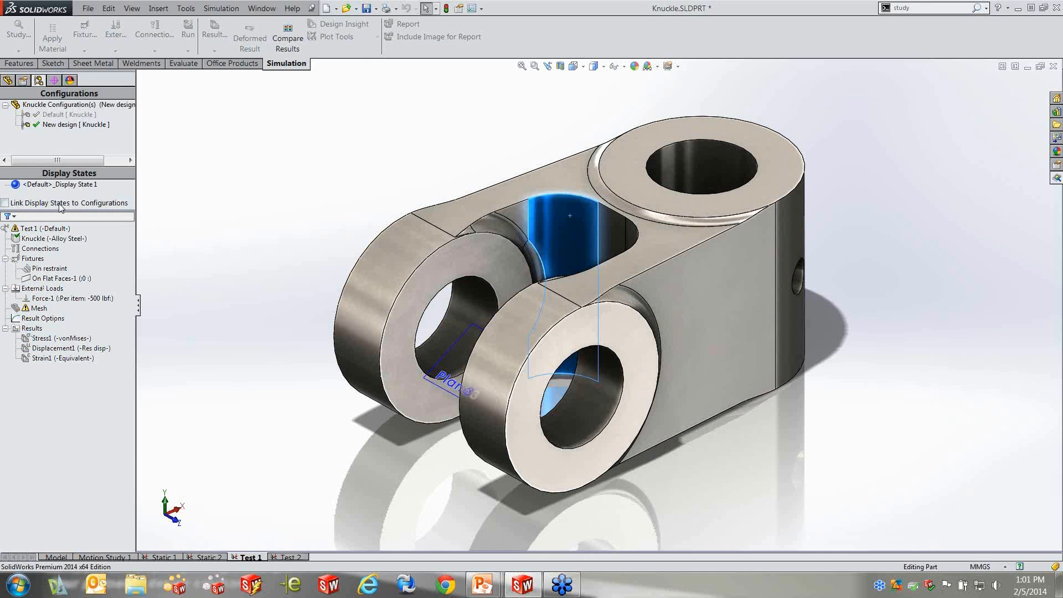
right_click(56, 229)
left_click(123, 251)
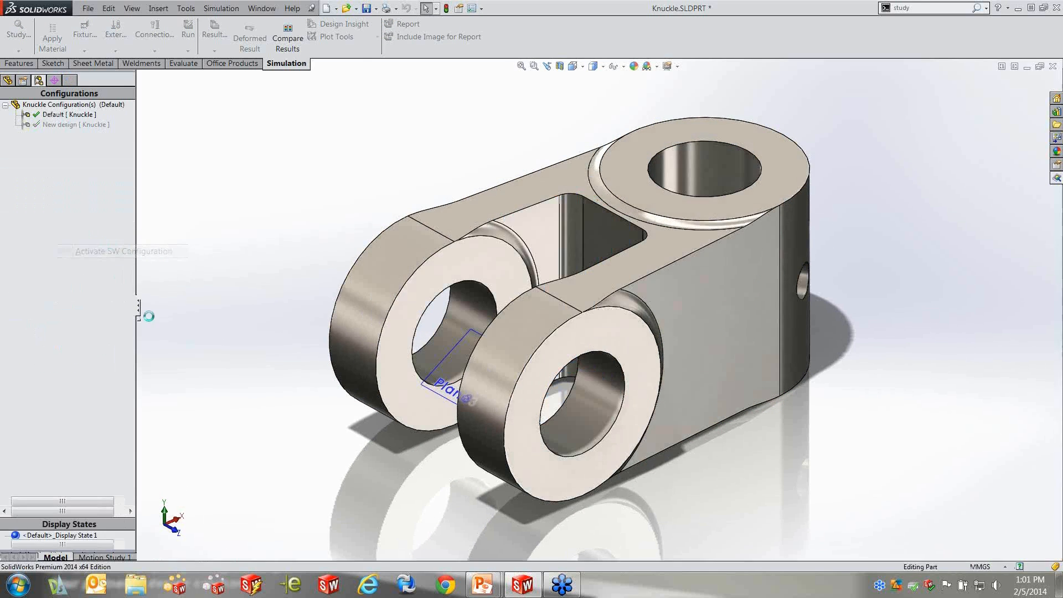
double_click(75, 338)
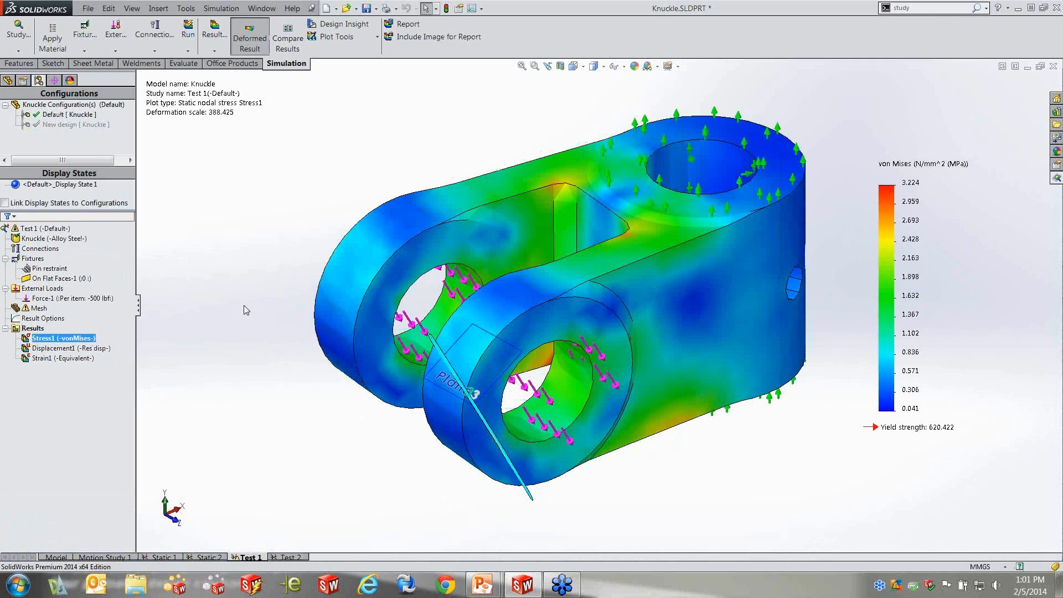
Activate the configuration of study Test 2, display its von Mises stress plot and inspect it around the inner pocket
left_click(290, 557)
right_click(70, 349)
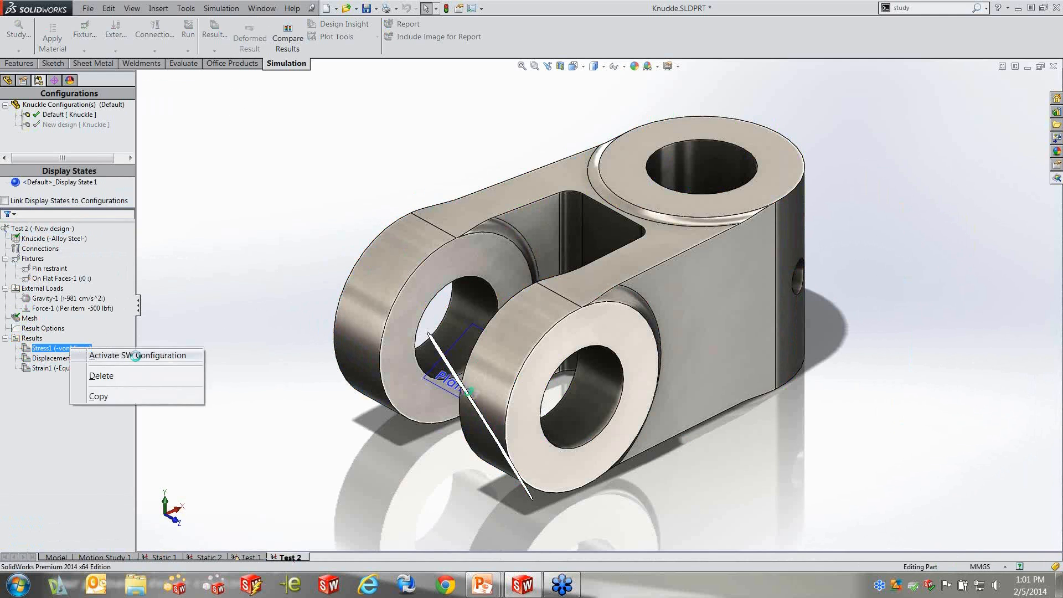
left_click(137, 356)
left_click(5, 339)
double_click(47, 348)
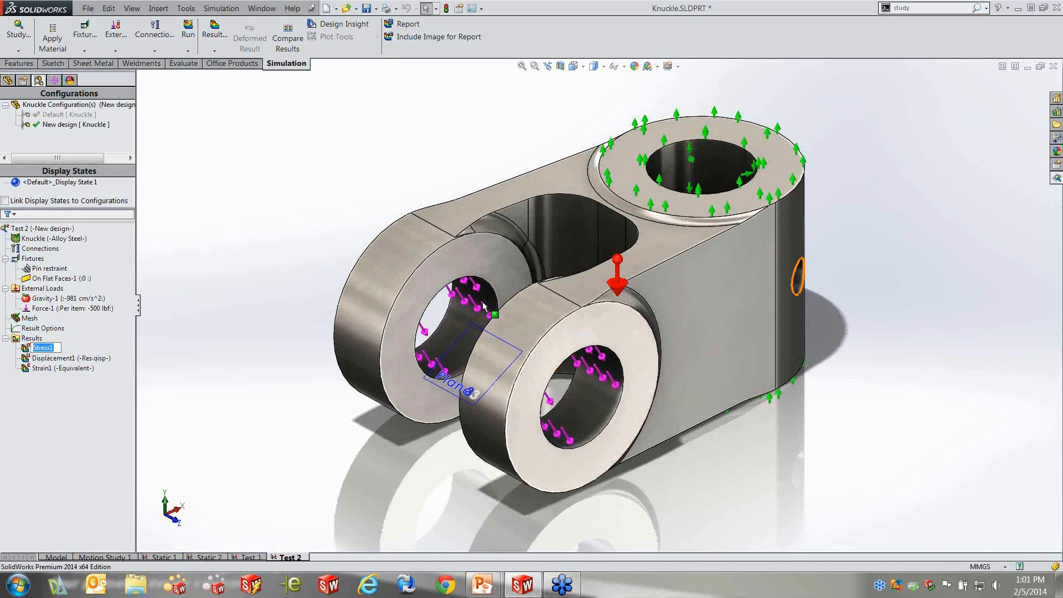
left_click(101, 347)
double_click(76, 349)
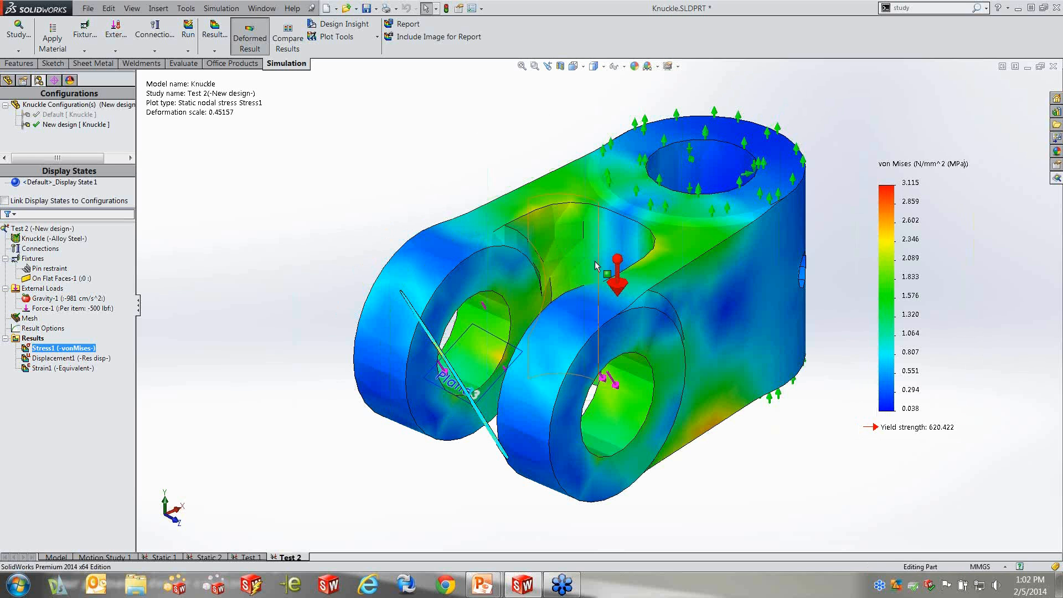
mouse_move(642, 328)
middle_mouse_down()
mouse_move(620, 319)
mouse_move(634, 323)
middle_mouse_up()
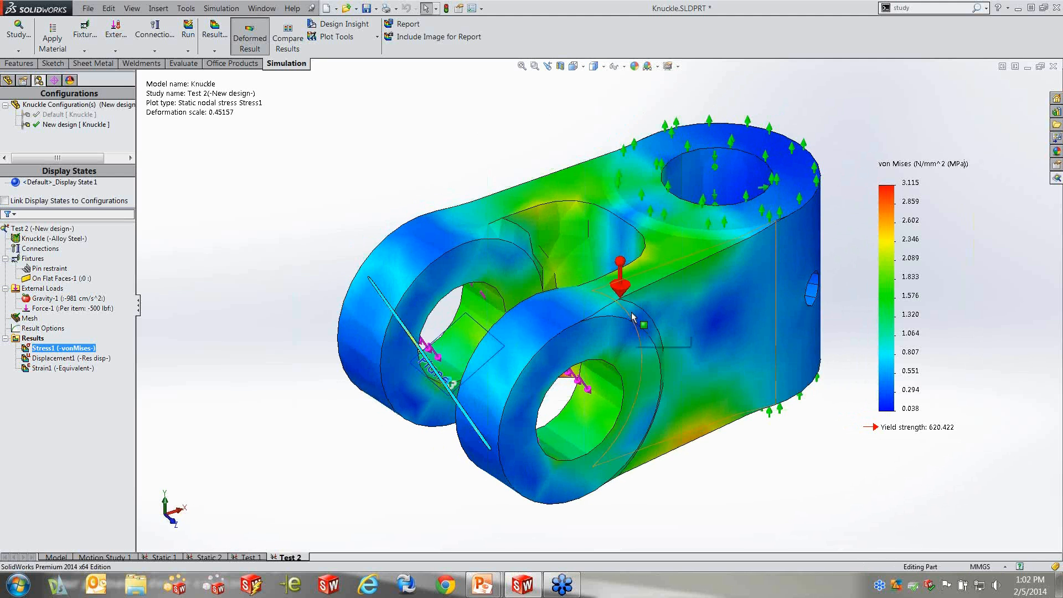
Return to the part model and set the knuckle body's sketch dimension D2@Sketch3, beside the inner pocket, to 15 mm in the New design configuration
left_click(56, 557)
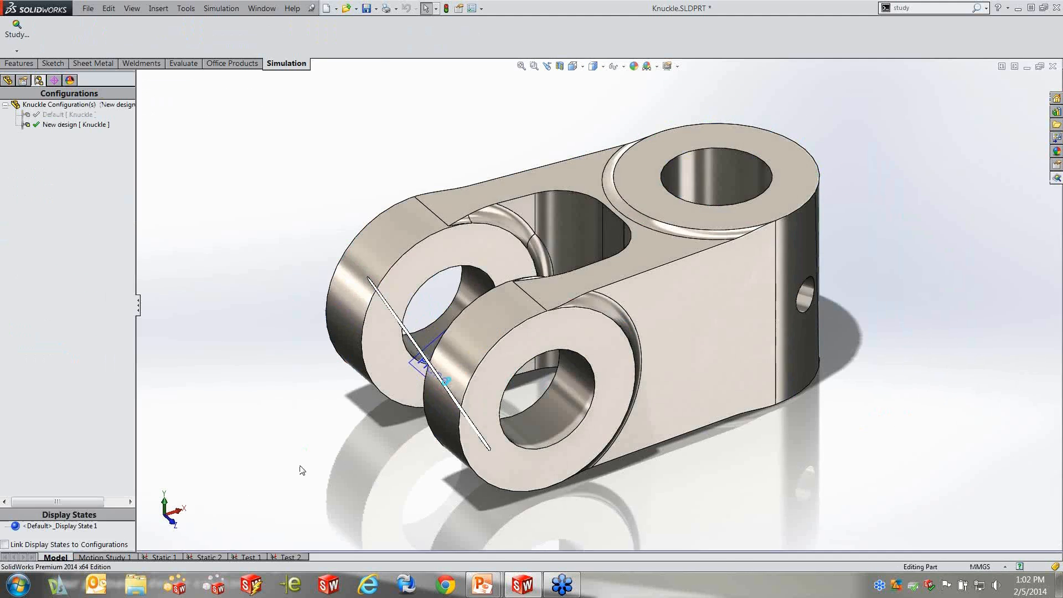
double_click(525, 208)
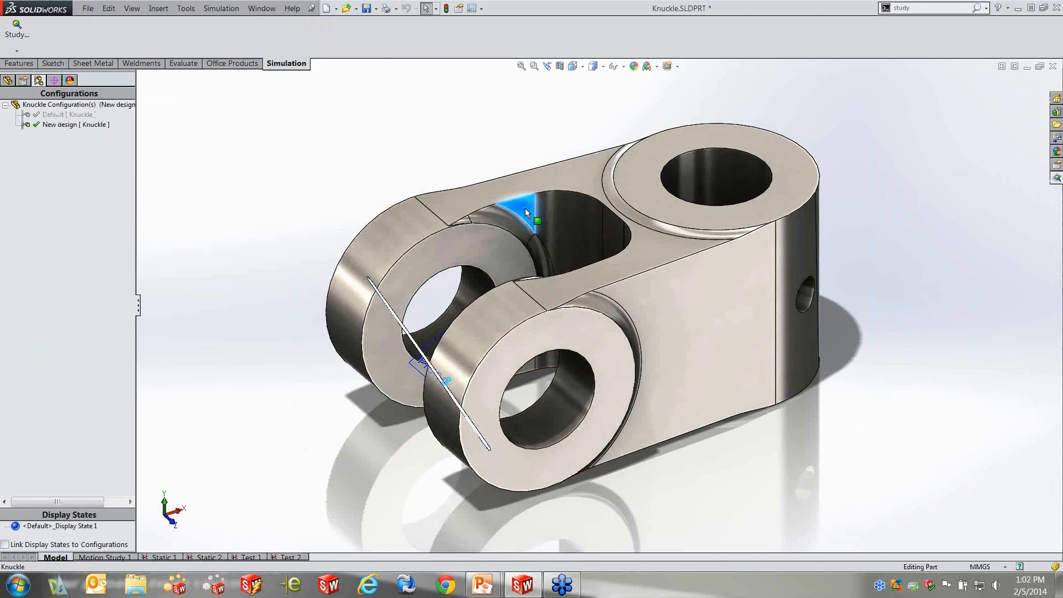
double_click(407, 309)
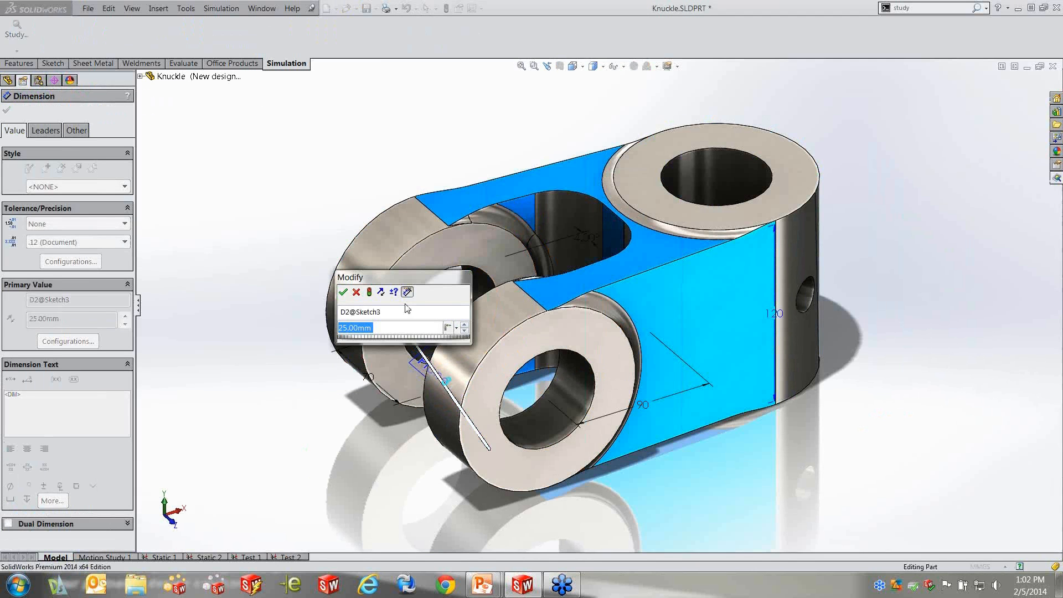
type("15")
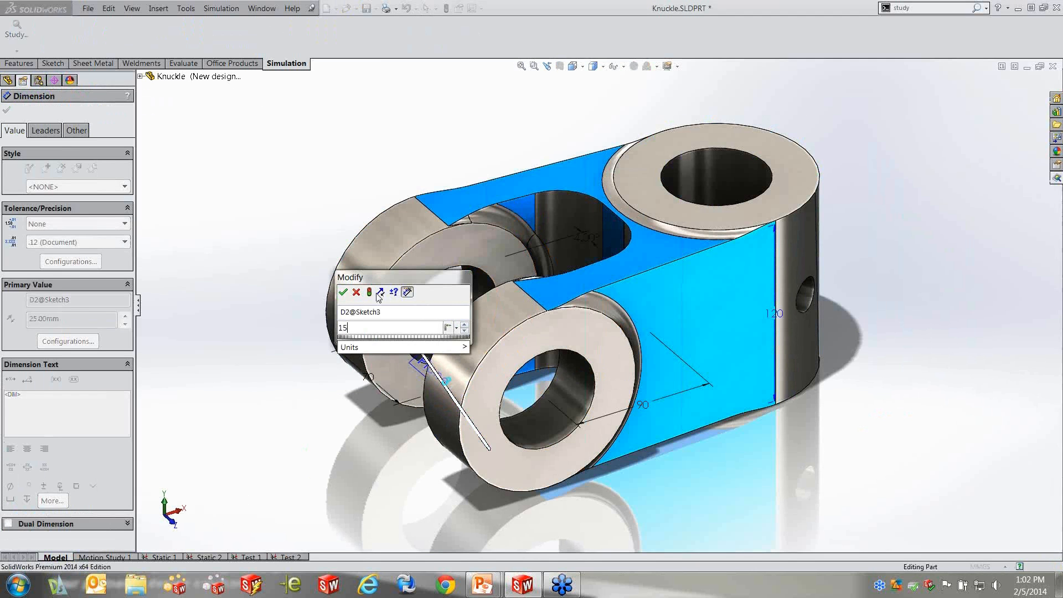
left_click(370, 292)
left_click(343, 292)
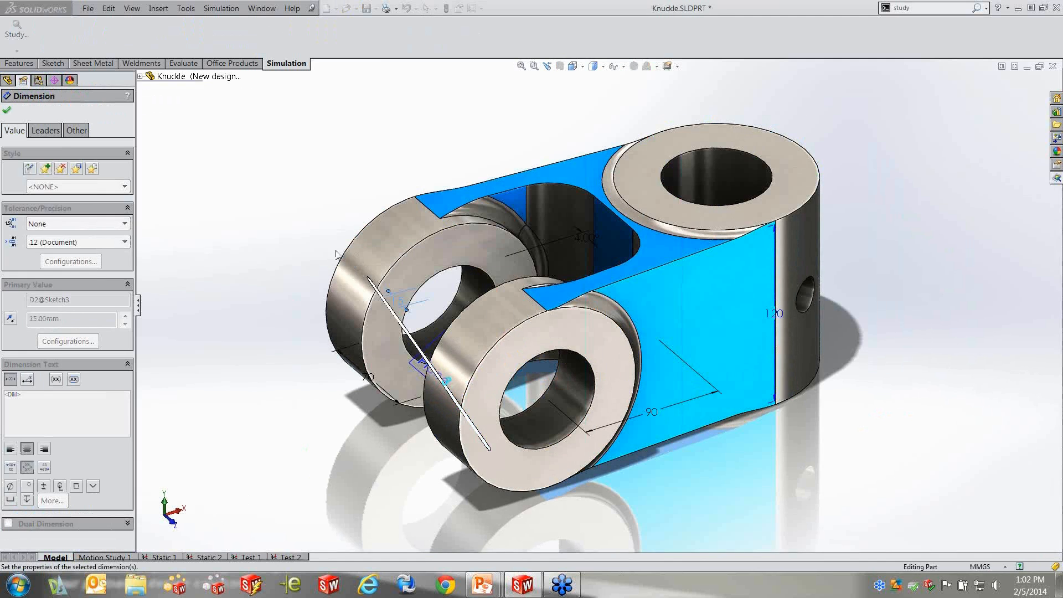
left_click(330, 173)
middle_click_drag(384, 172, 396, 234)
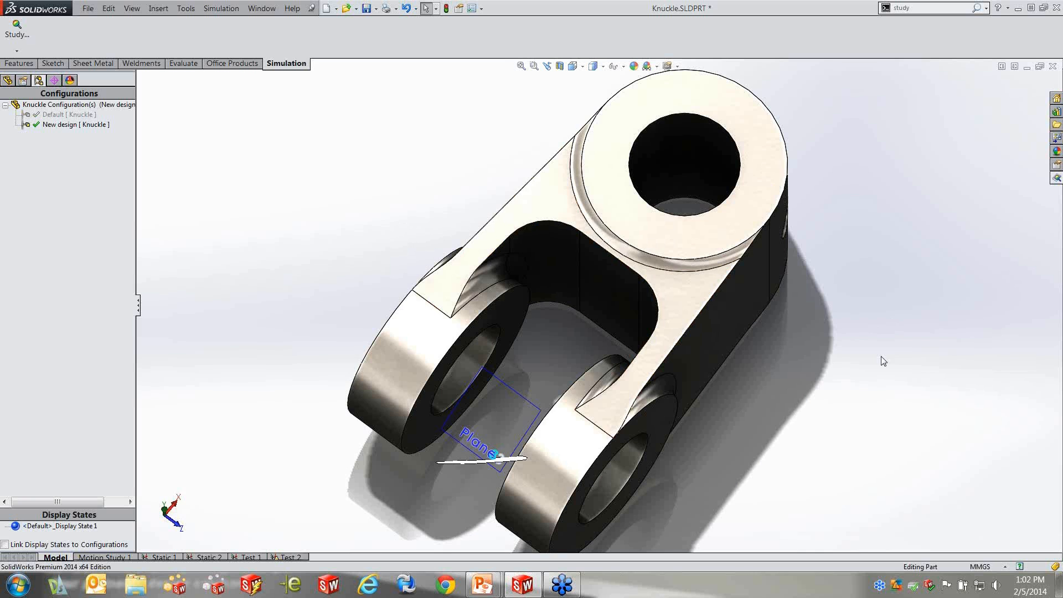
middle_click_drag(858, 435, 825, 310)
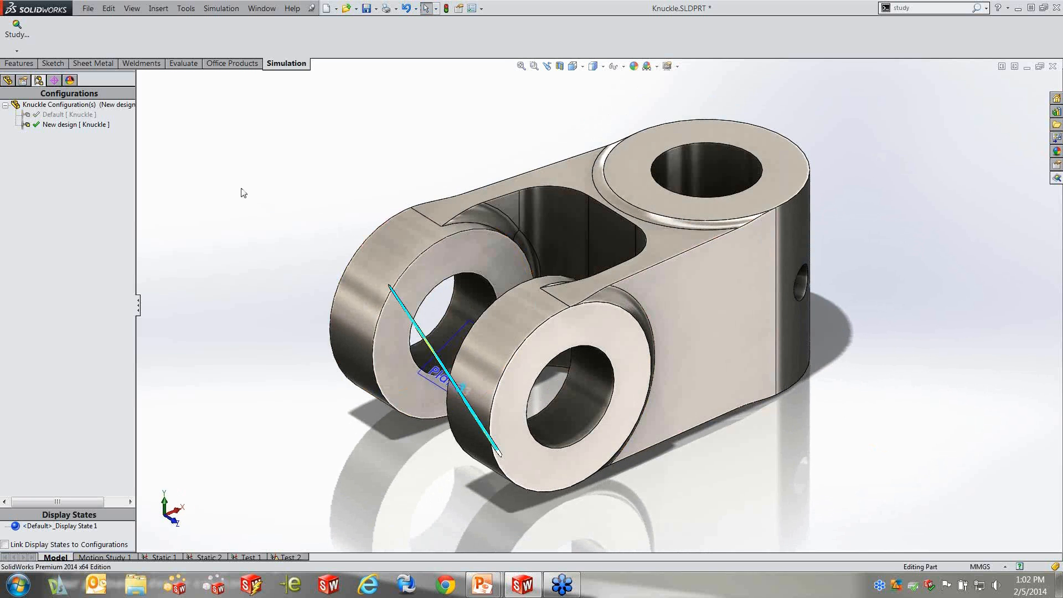